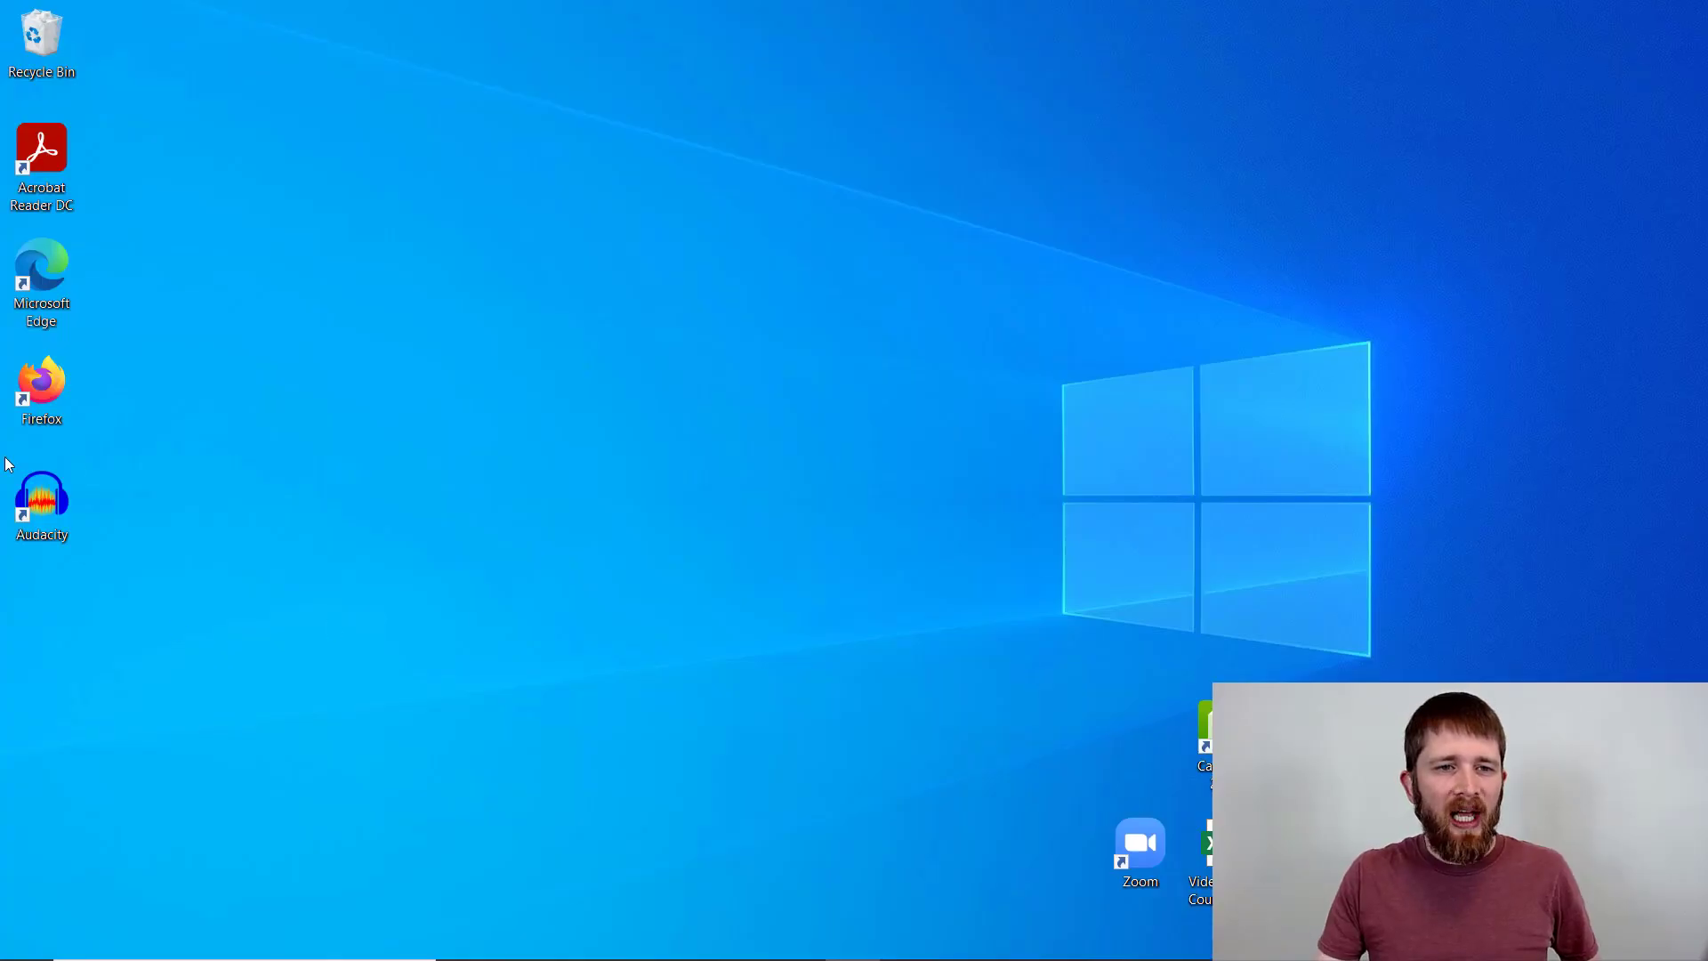
# Step: Launch Audacity, record a roughly 3.8-second stereo voice clip, and play it back once
pyautogui.doubleClick(42, 499)
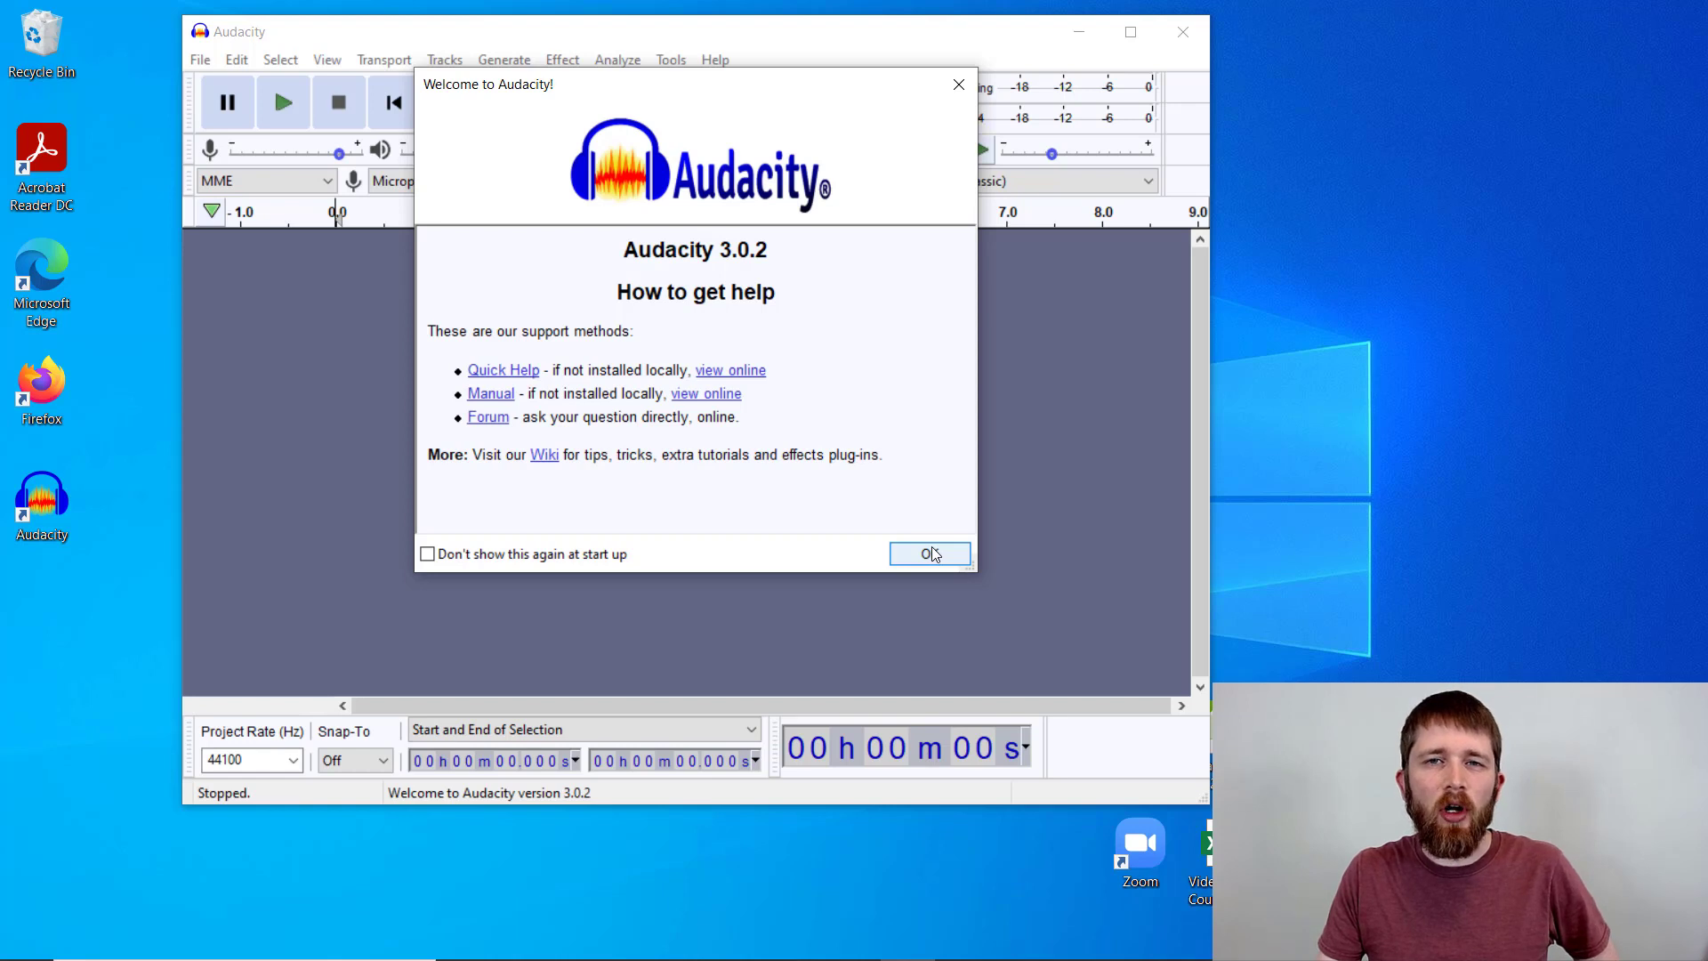
pyautogui.click(929, 555)
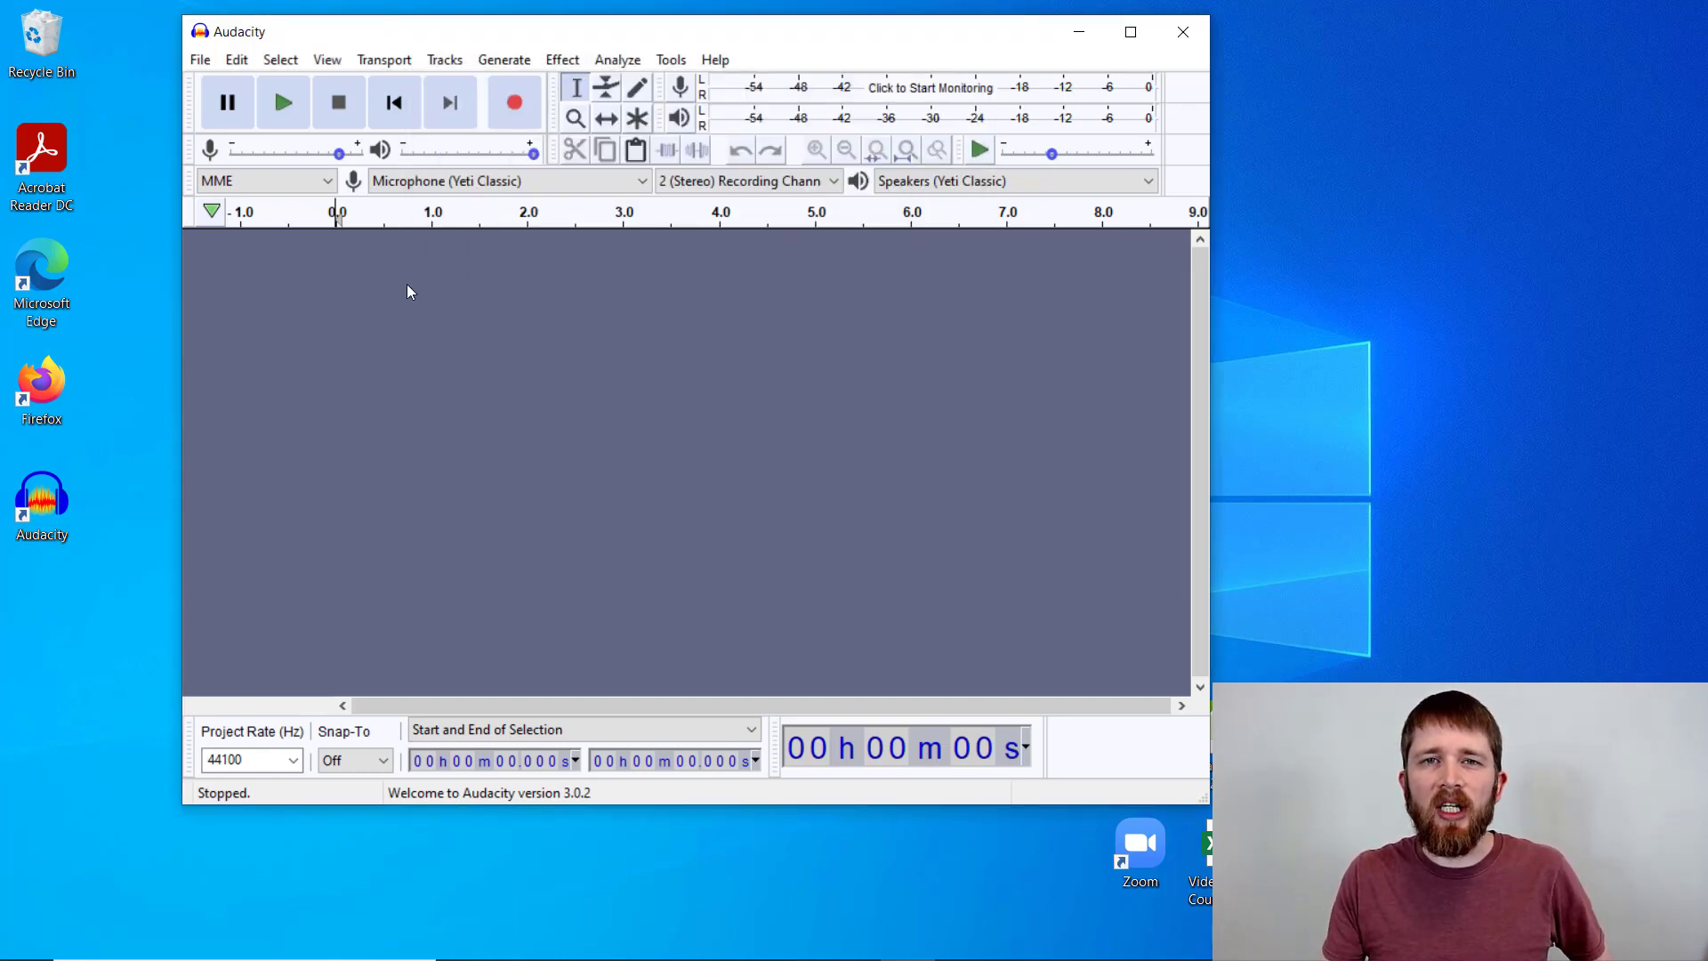
pyautogui.click(513, 107)
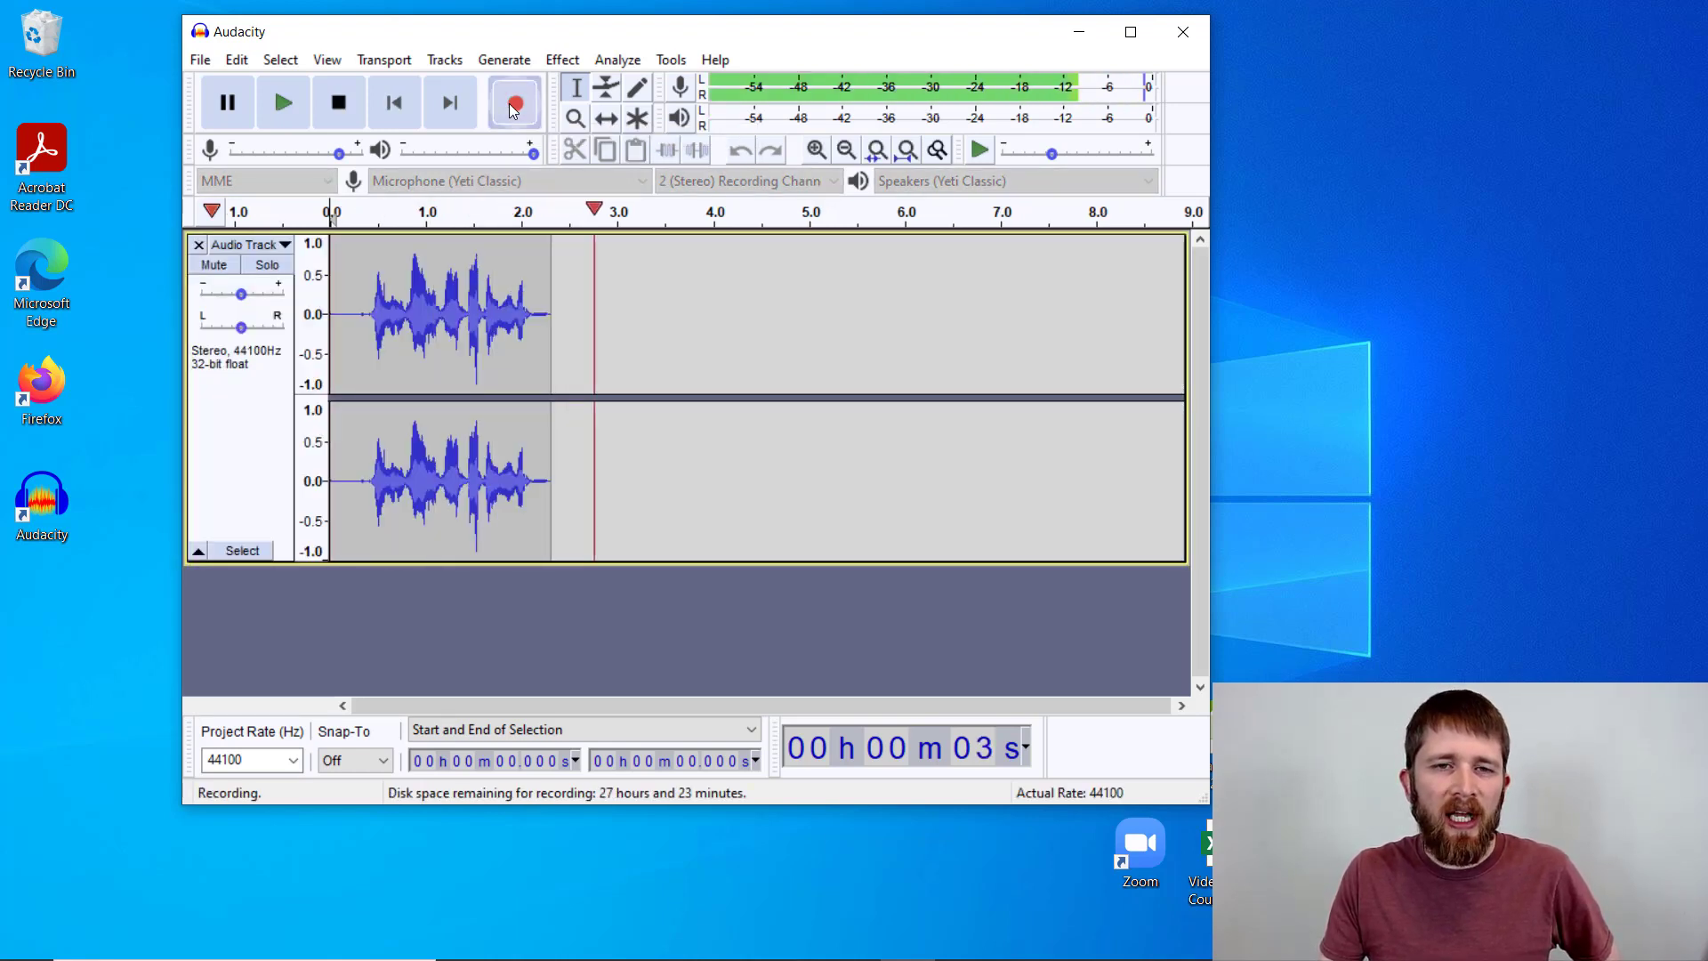
pyautogui.click(345, 108)
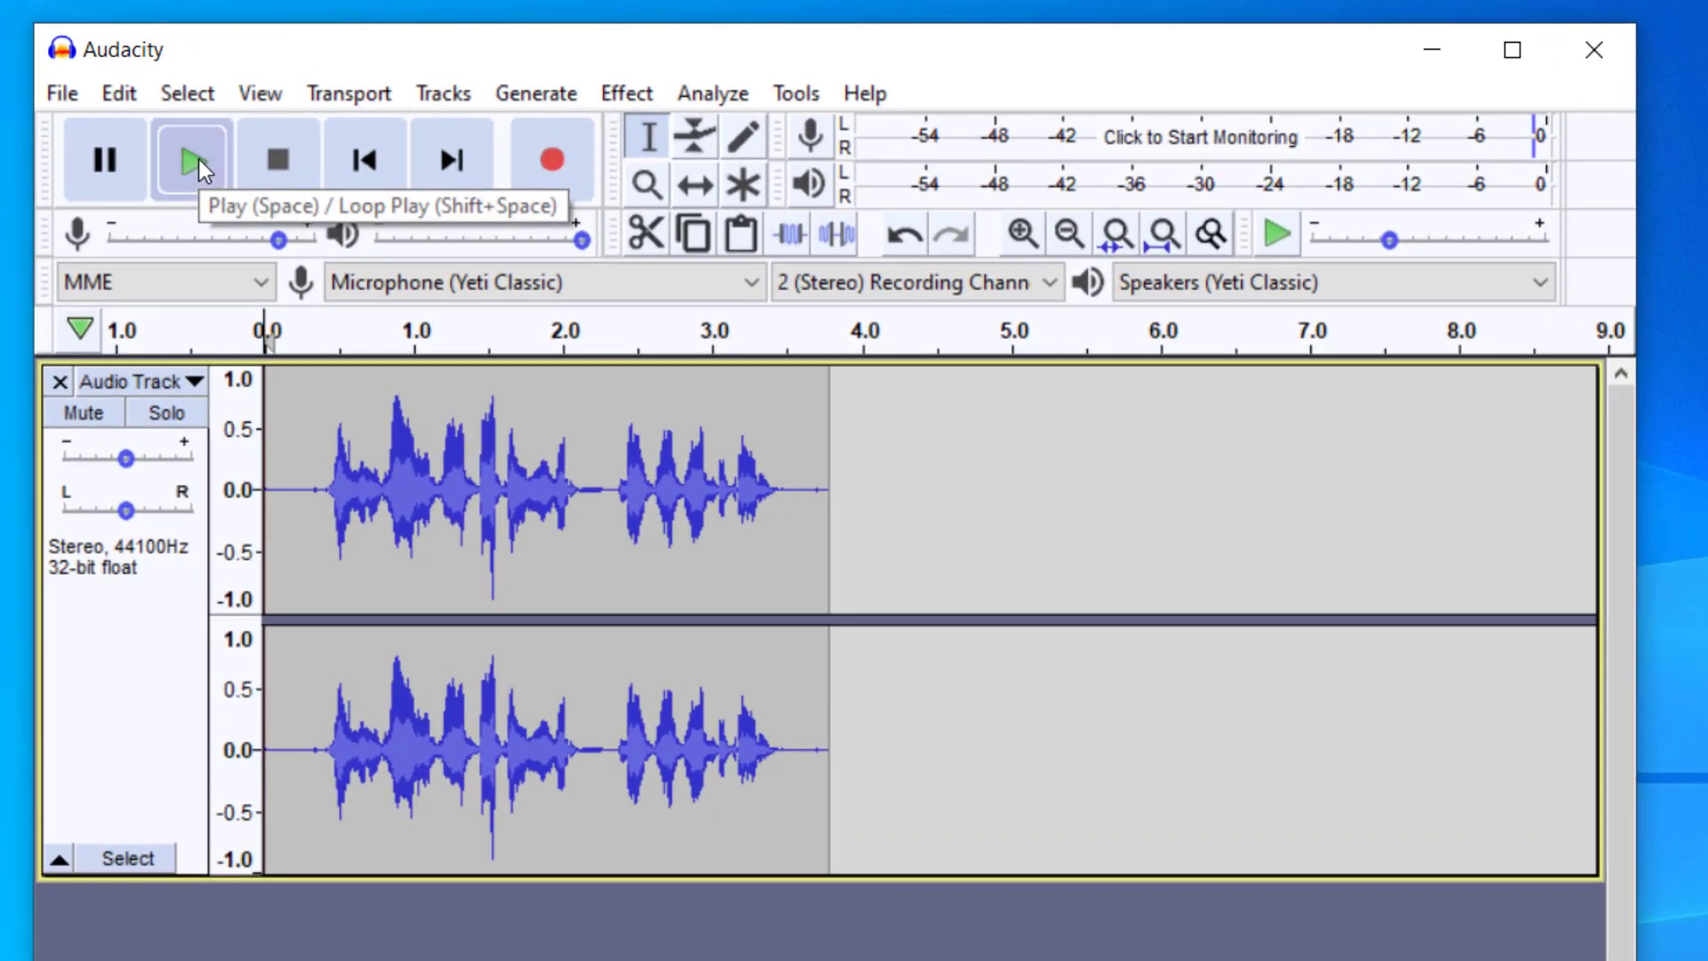
pyautogui.click(287, 103)
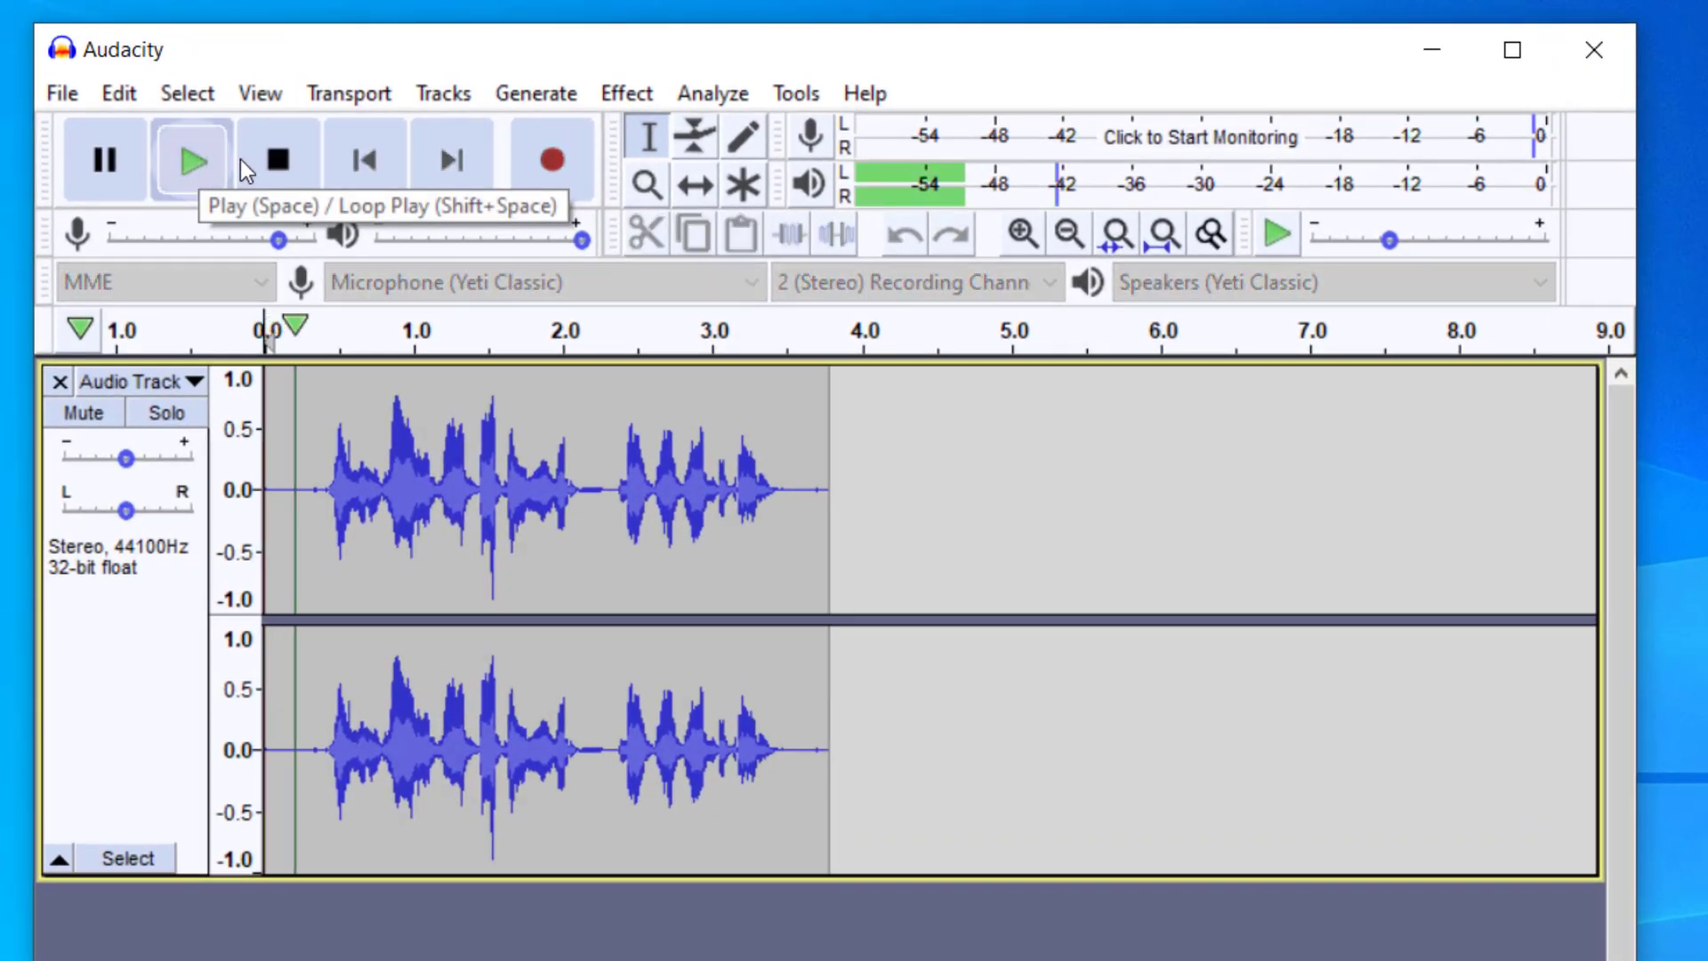
pyautogui.click(284, 173)
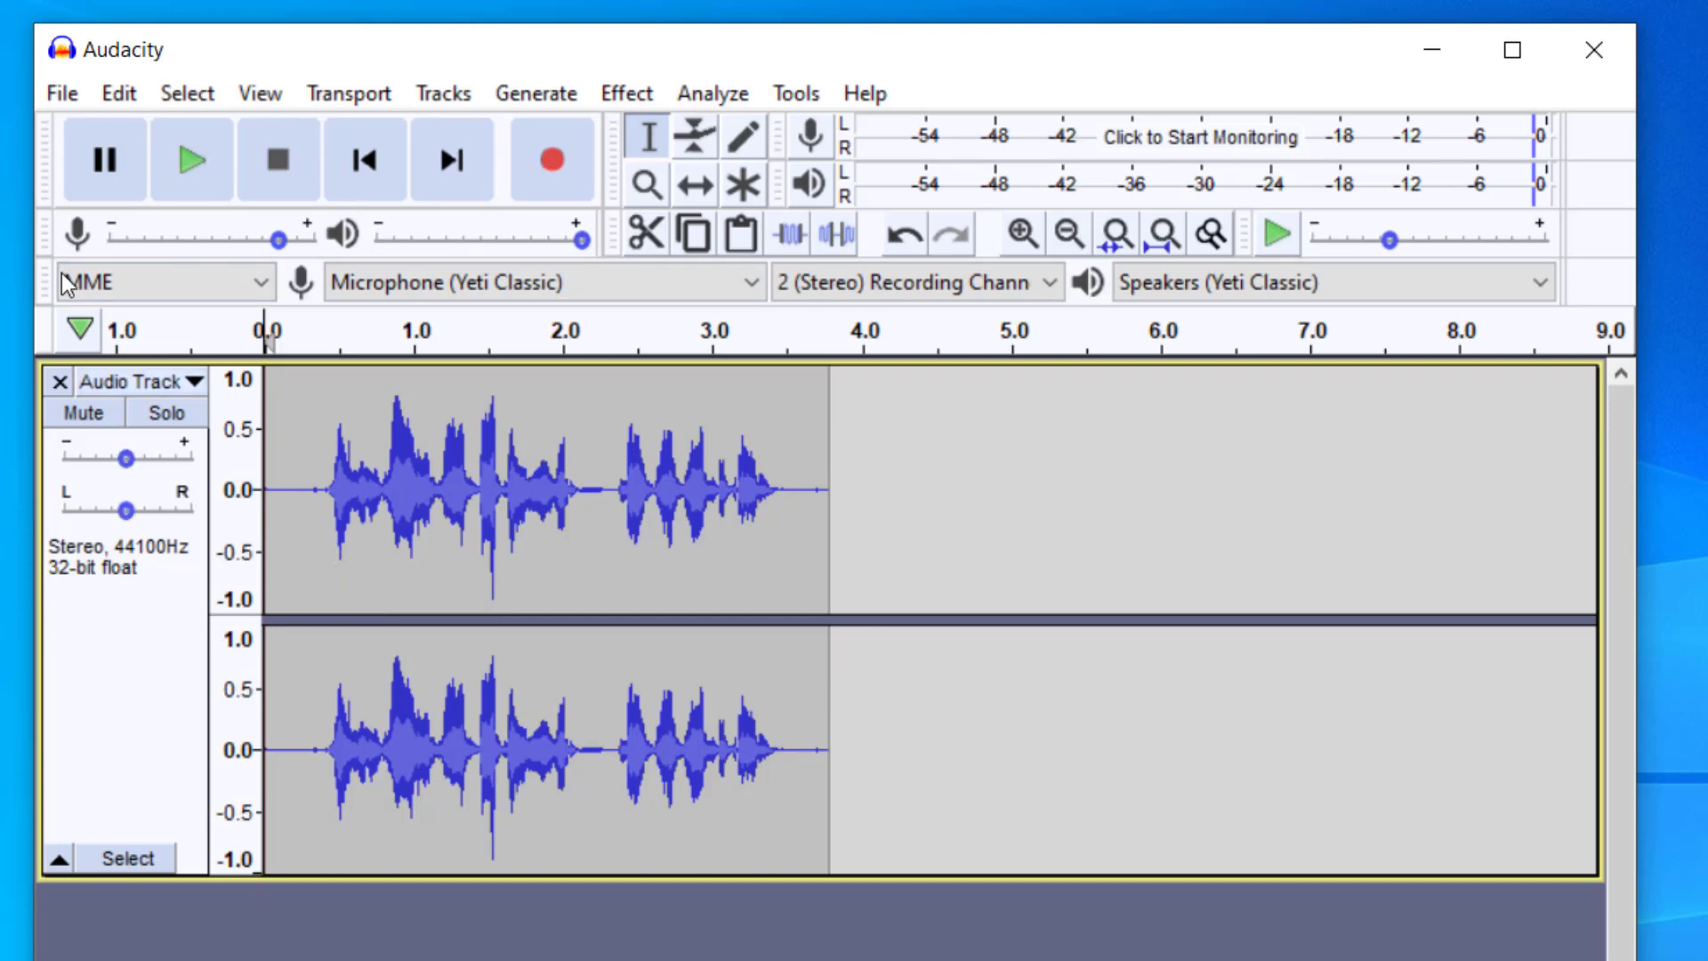
# Step: Import the MP3 'BSC State of Mind' as a second stereo track below the voice
pyautogui.click(61, 95)
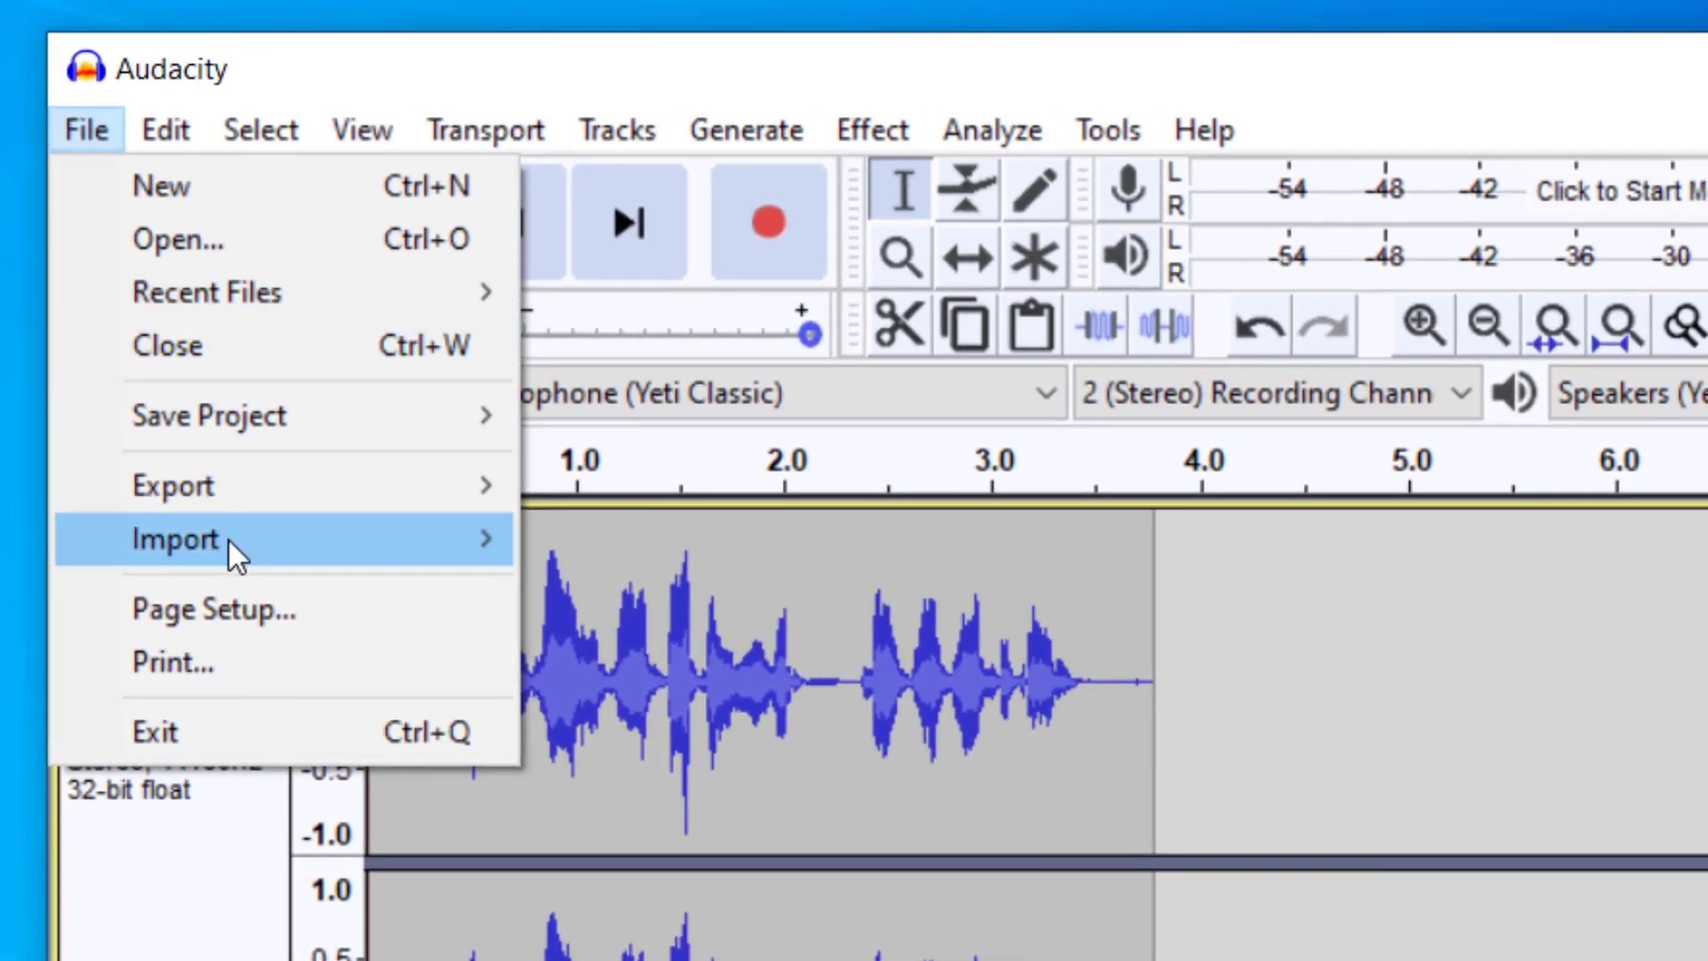
pyautogui.moveTo(164, 388)
pyautogui.click(640, 534)
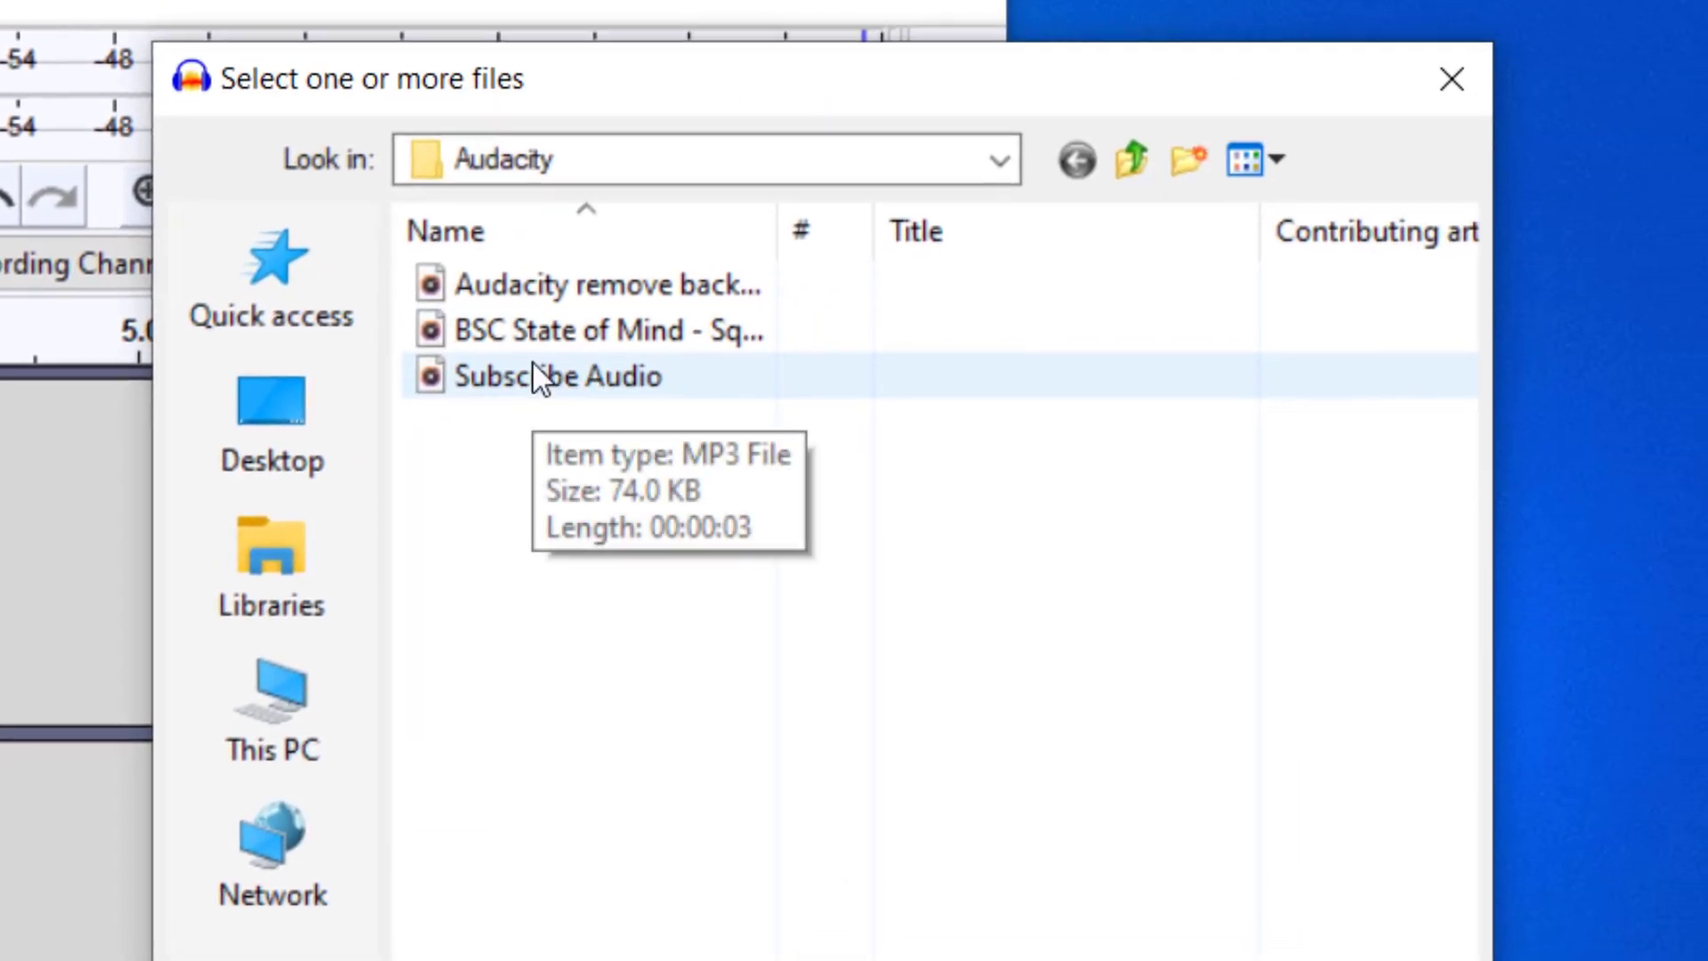
pyautogui.doubleClick(534, 342)
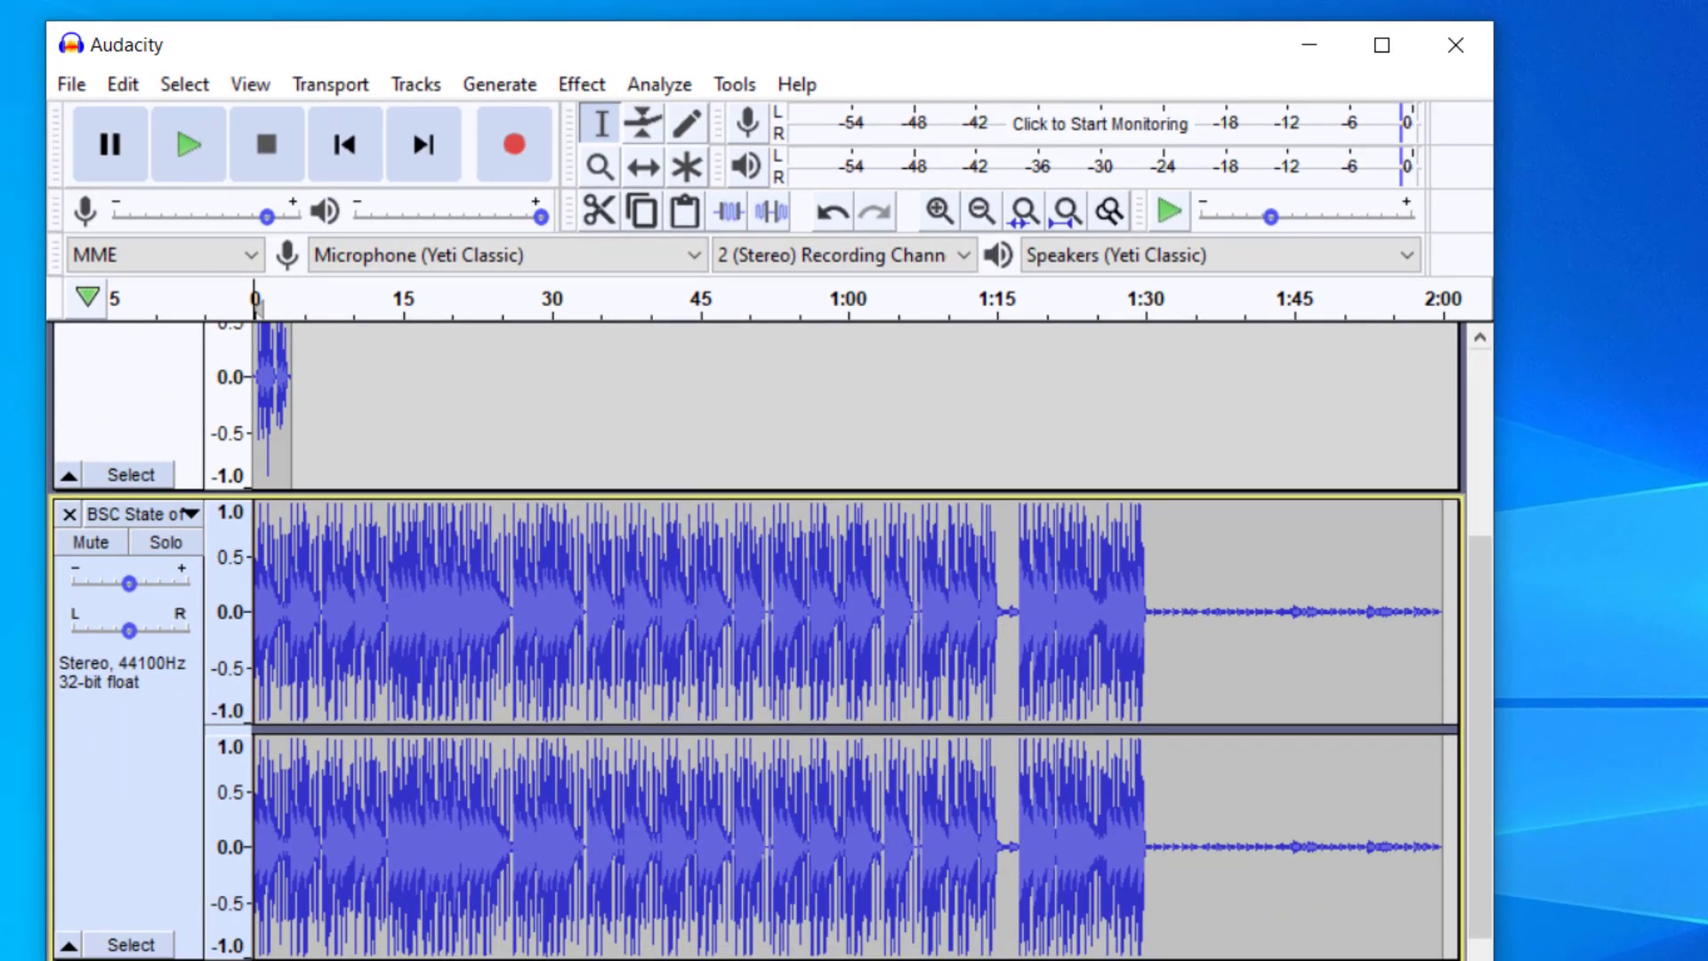
pyautogui.hotkey('alt', 'Tab')
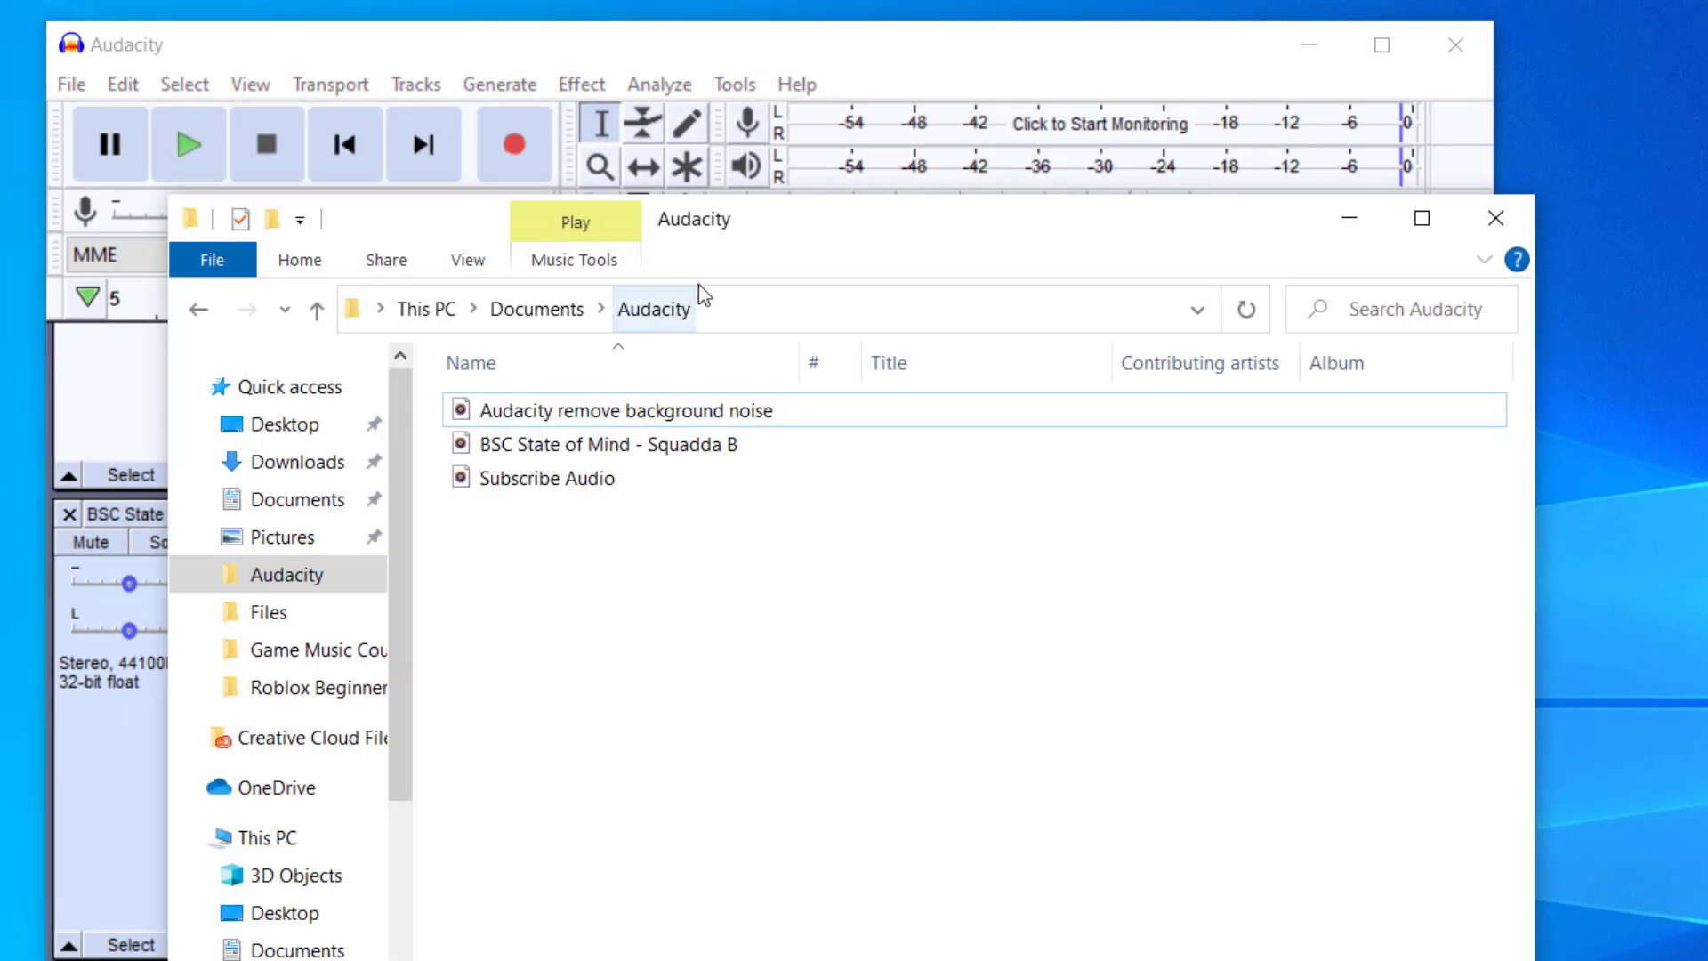
pyautogui.moveTo(836, 229); pyautogui.dragTo(1584, 214)
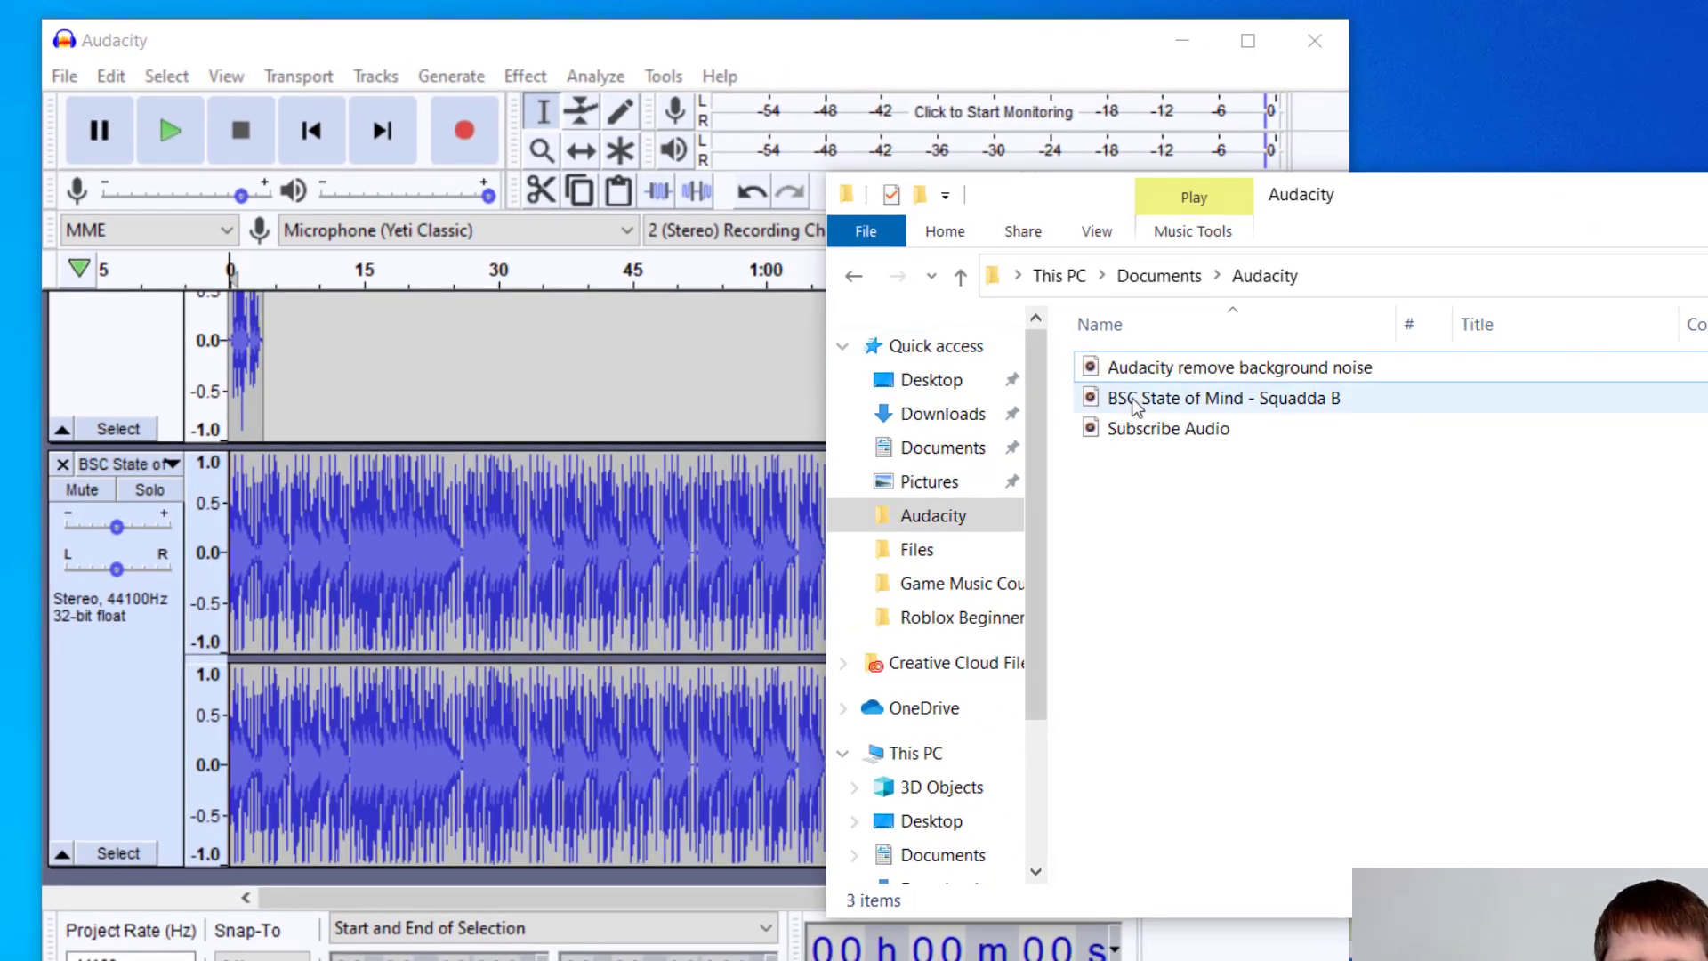
pyautogui.moveTo(1162, 409); pyautogui.dragTo(356, 868)
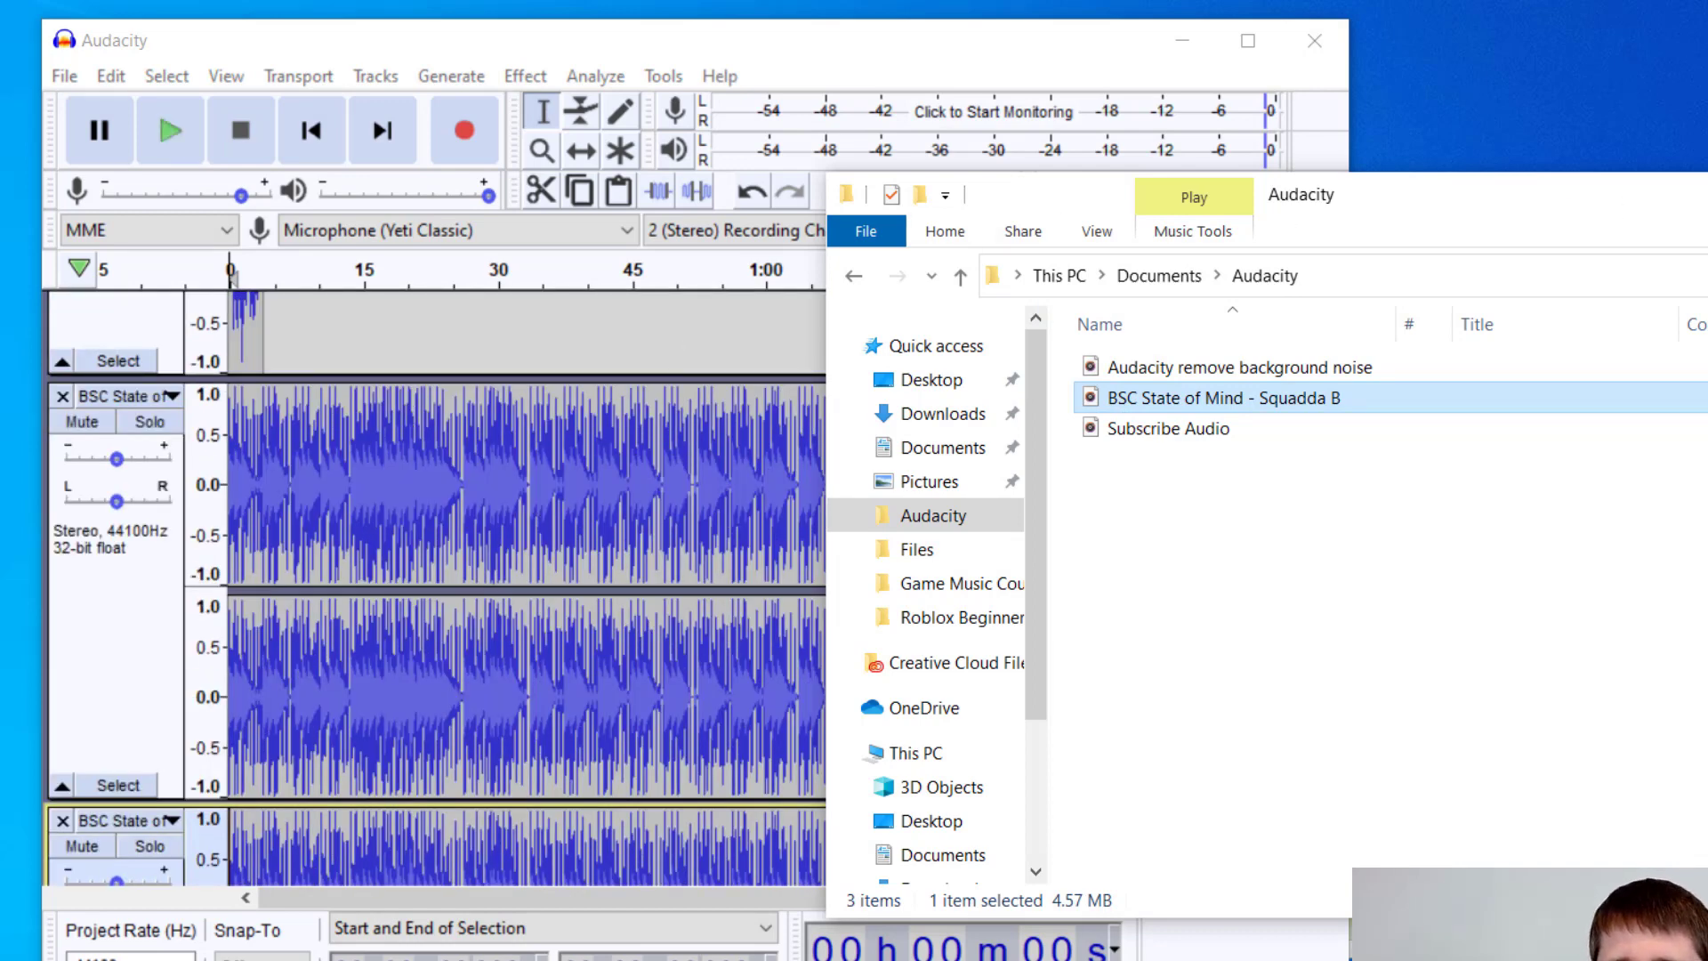
pyautogui.click(835, 48)
pyautogui.hotkey('ctrl', 'z')
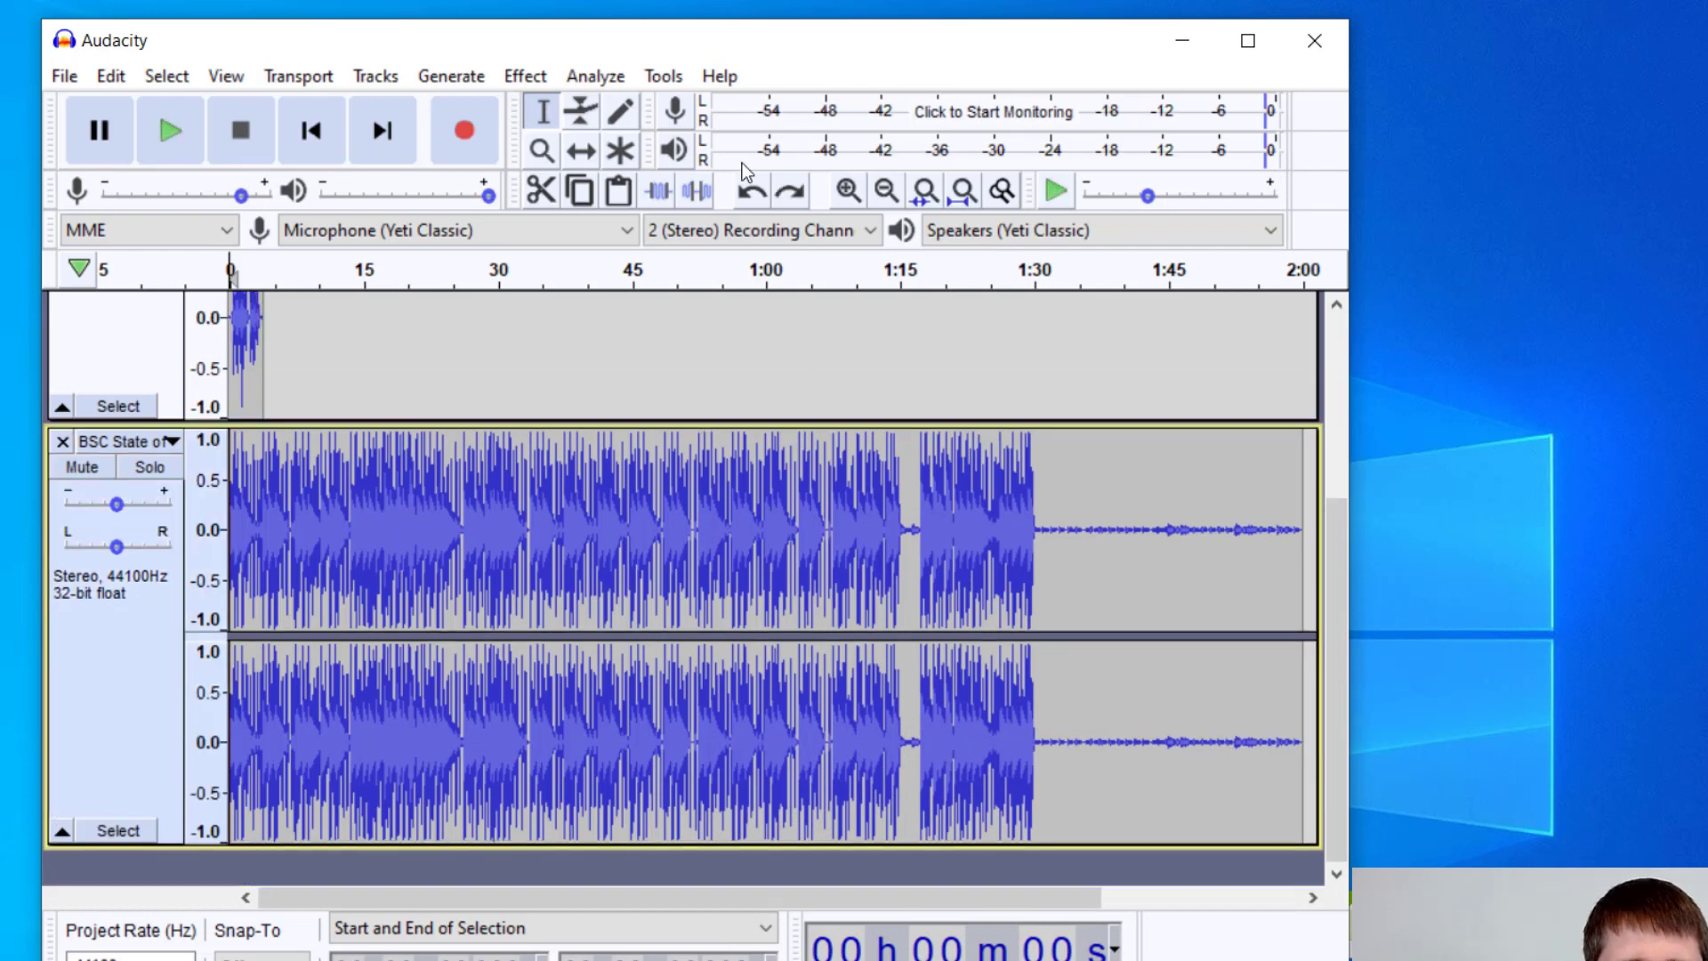
pyautogui.scroll(5, 499, 547)
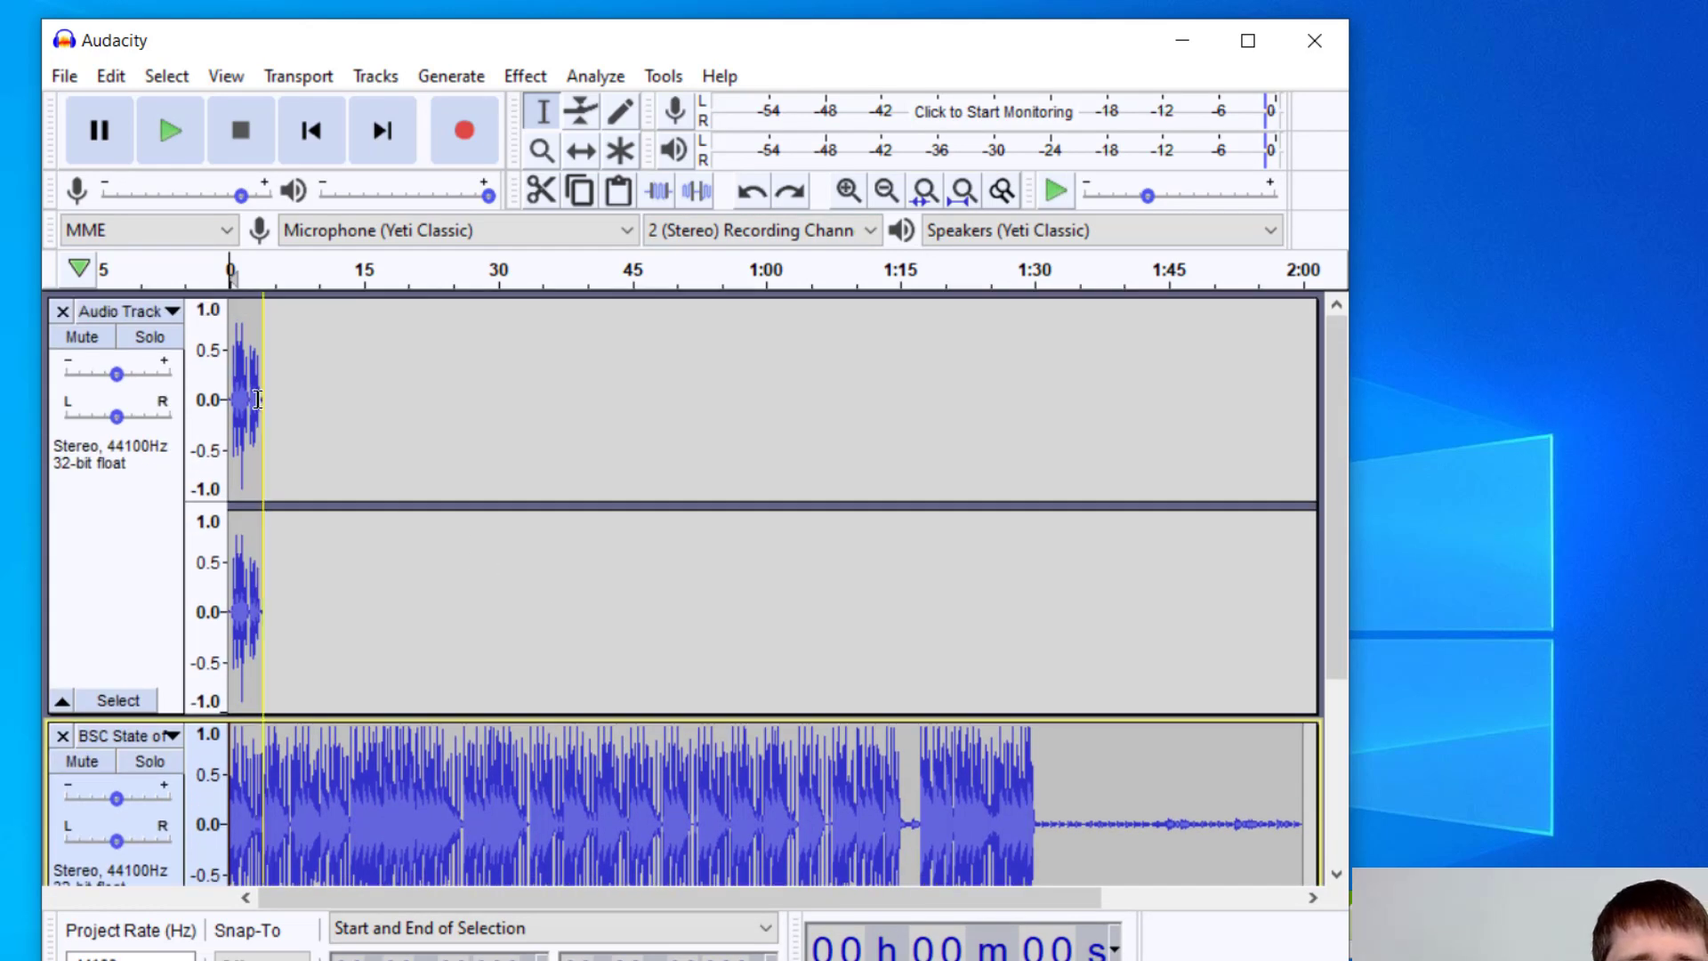
pyautogui.scroll(-4, 373, 752)
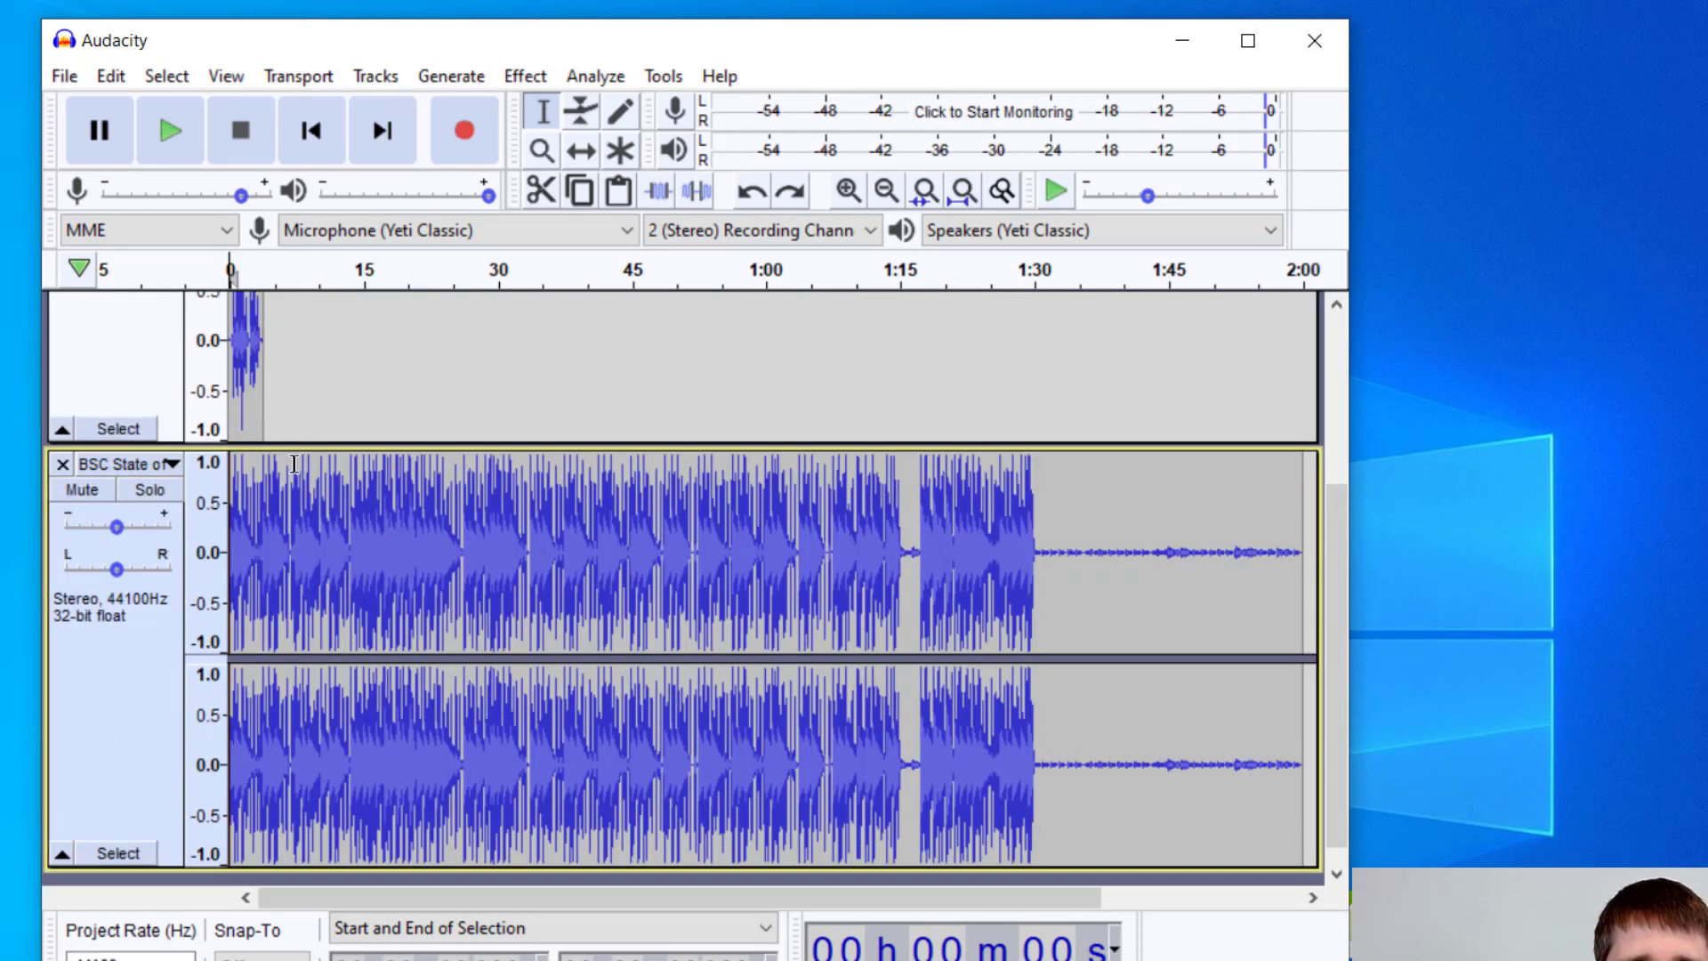
pyautogui.scroll(4, 282, 479)
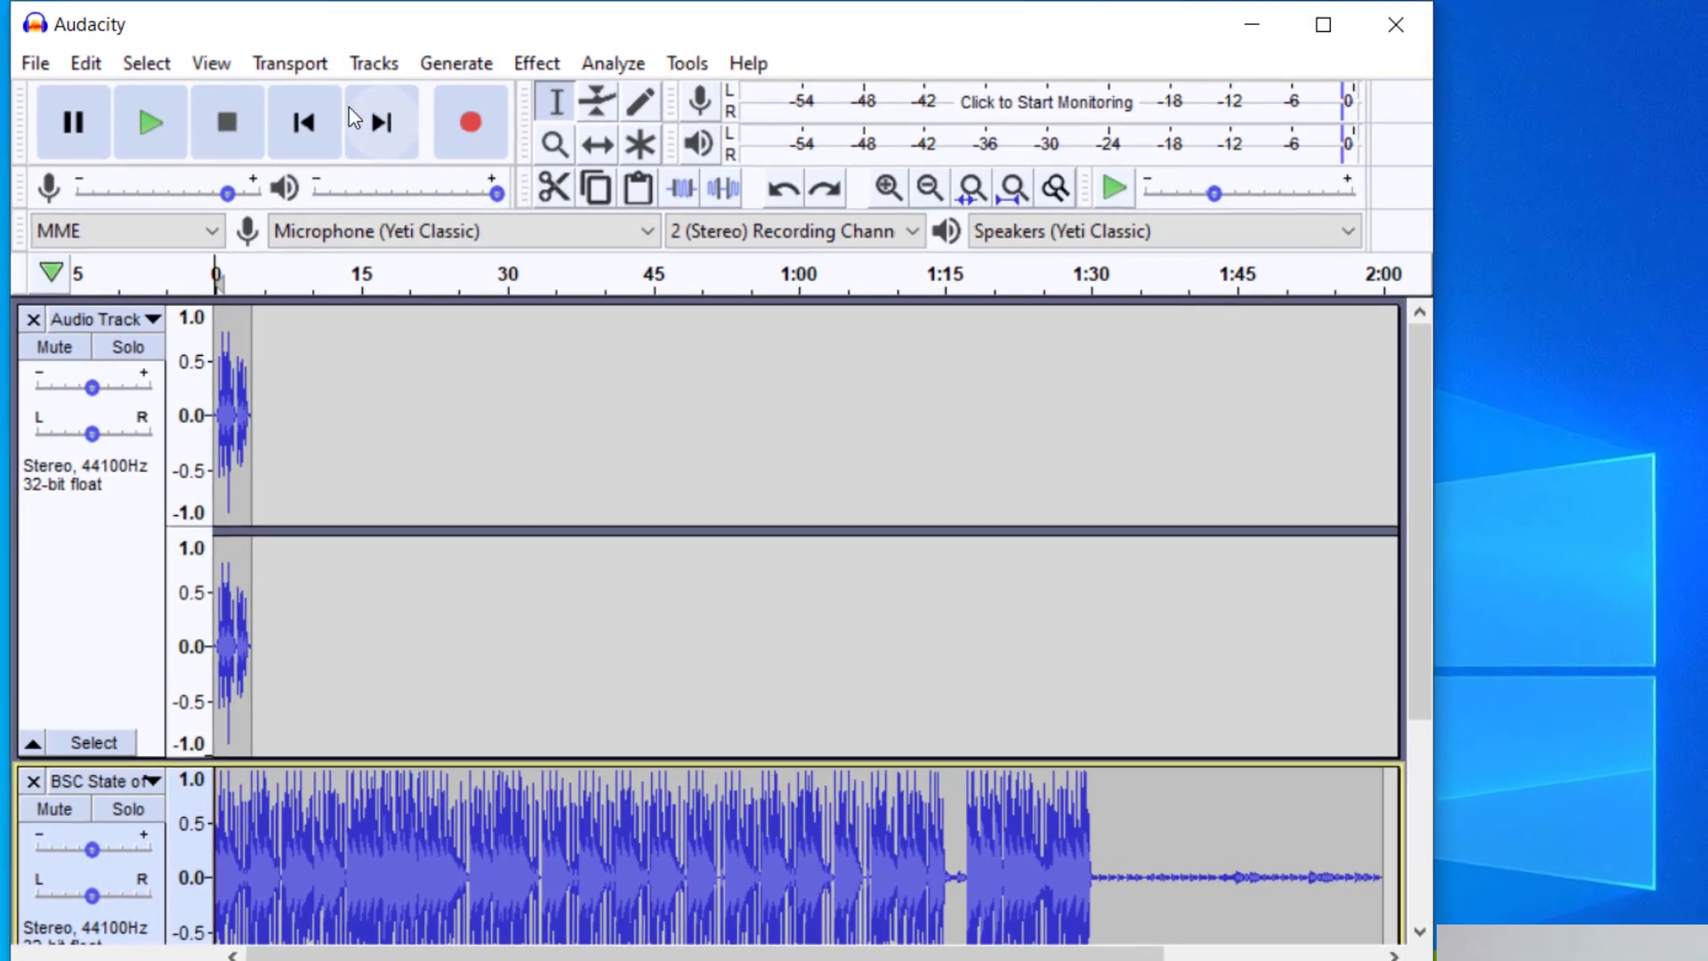
pyautogui.click(167, 119)
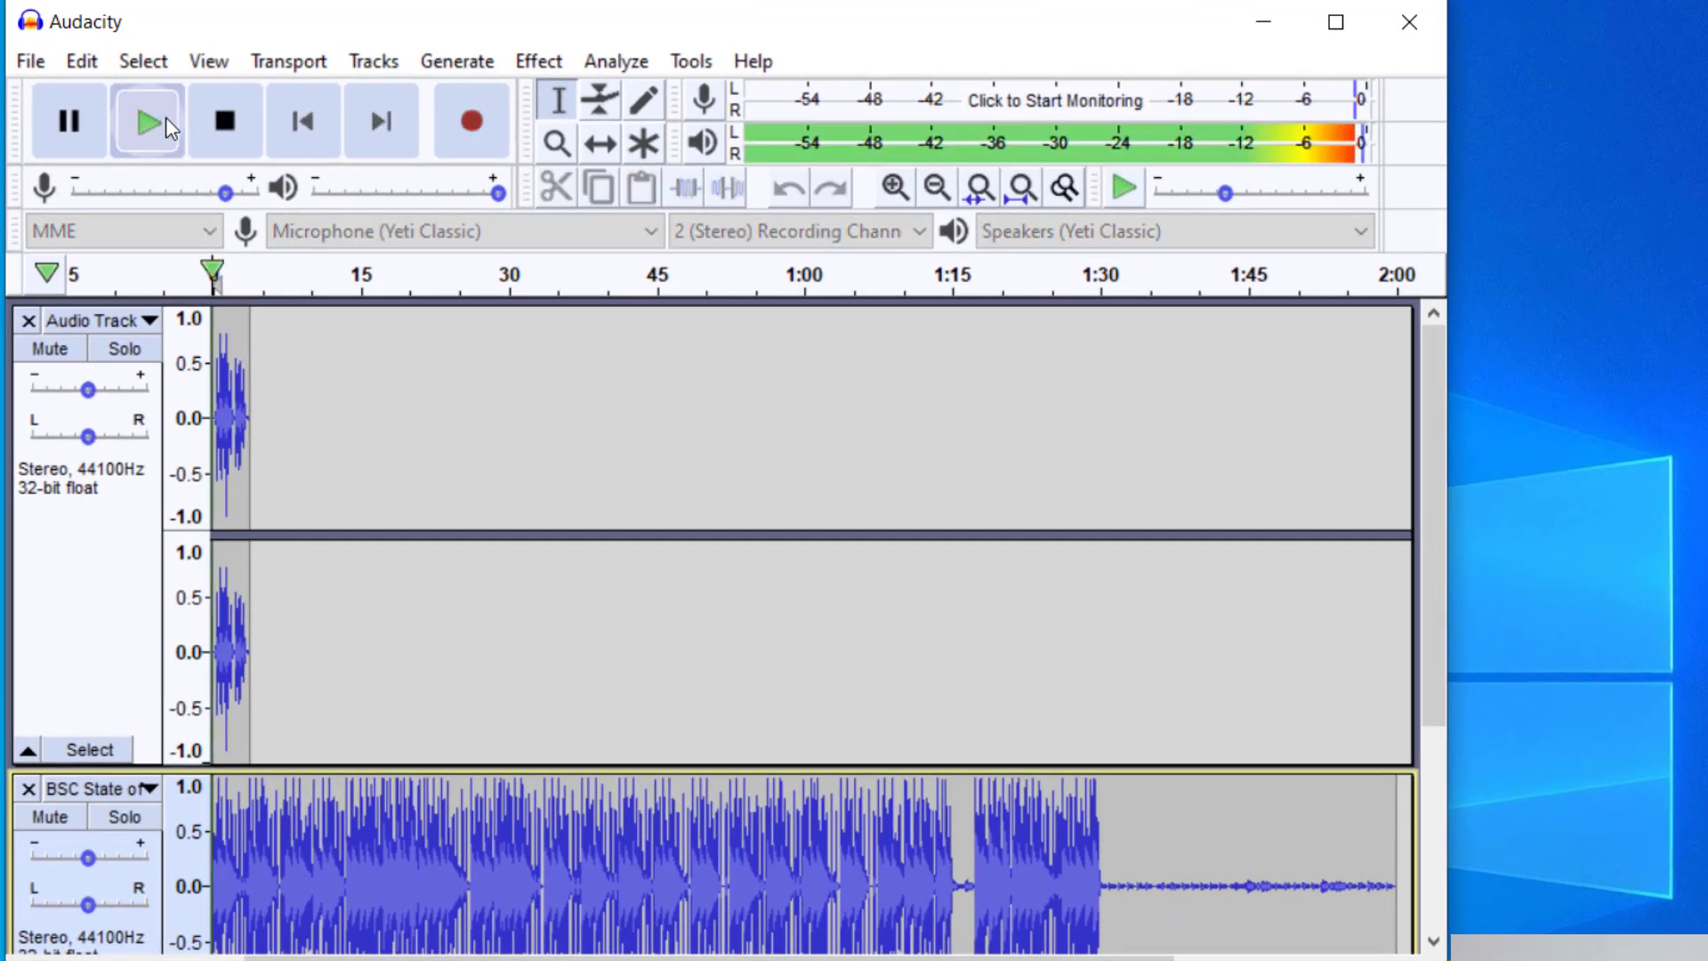
pyautogui.click(238, 130)
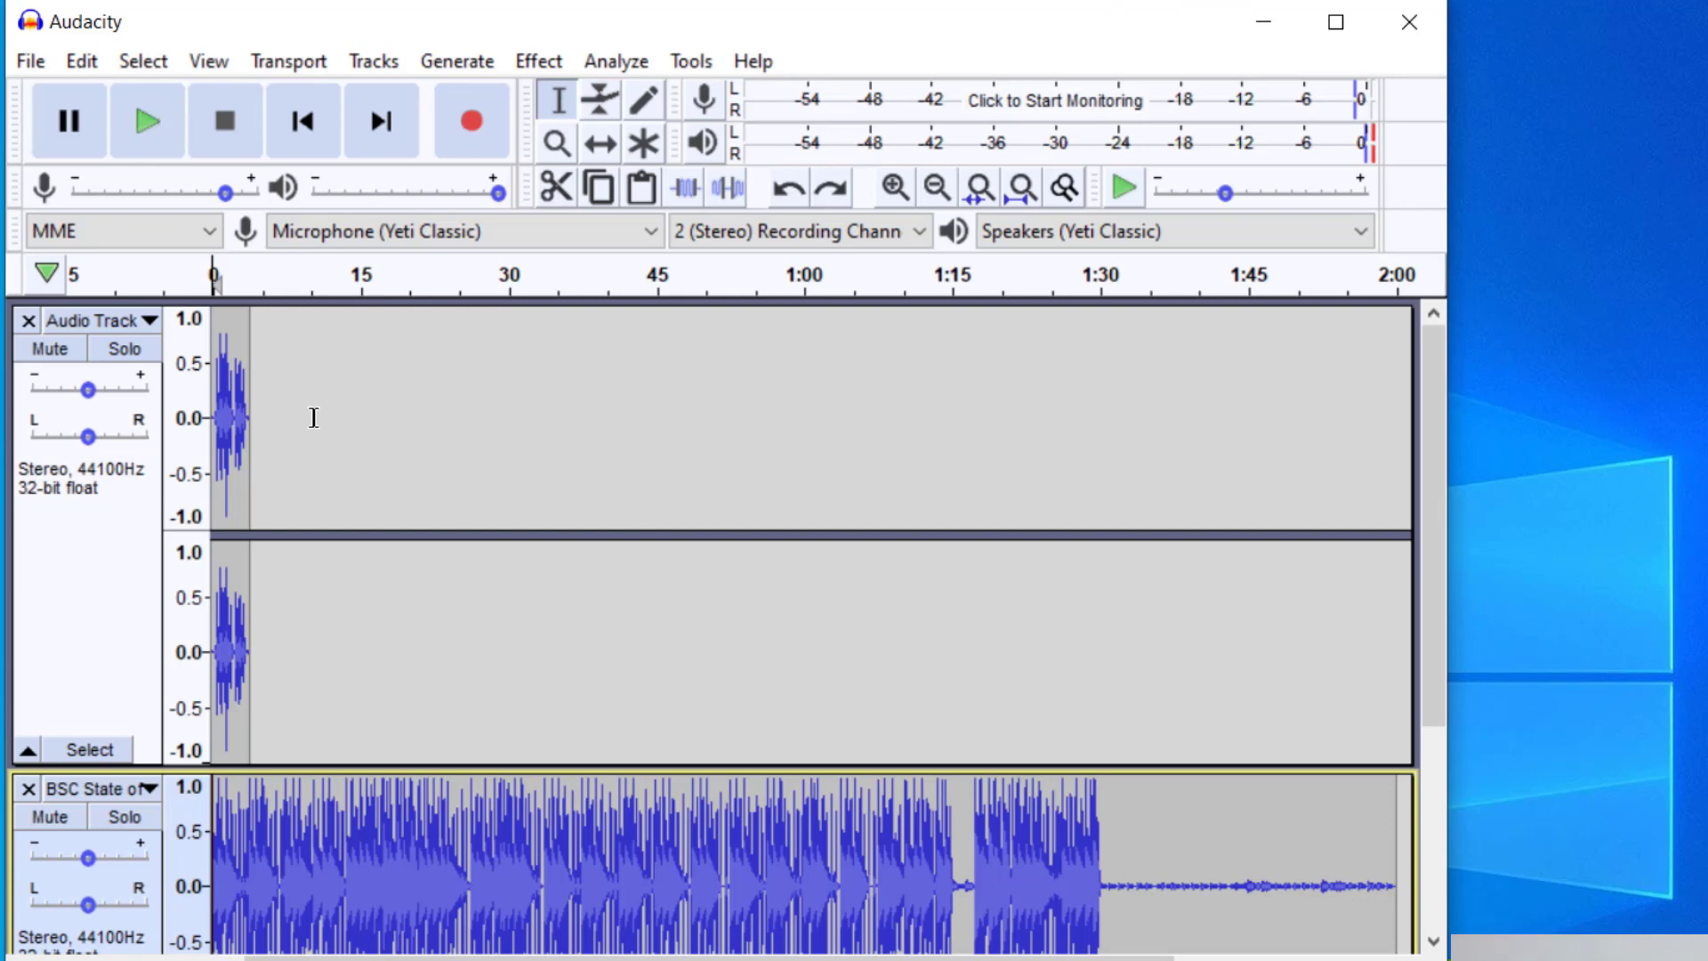
# Step: Delete everything in the music track after about 11 seconds, keeping only its opening
pyautogui.scroll(-4, 299, 603)
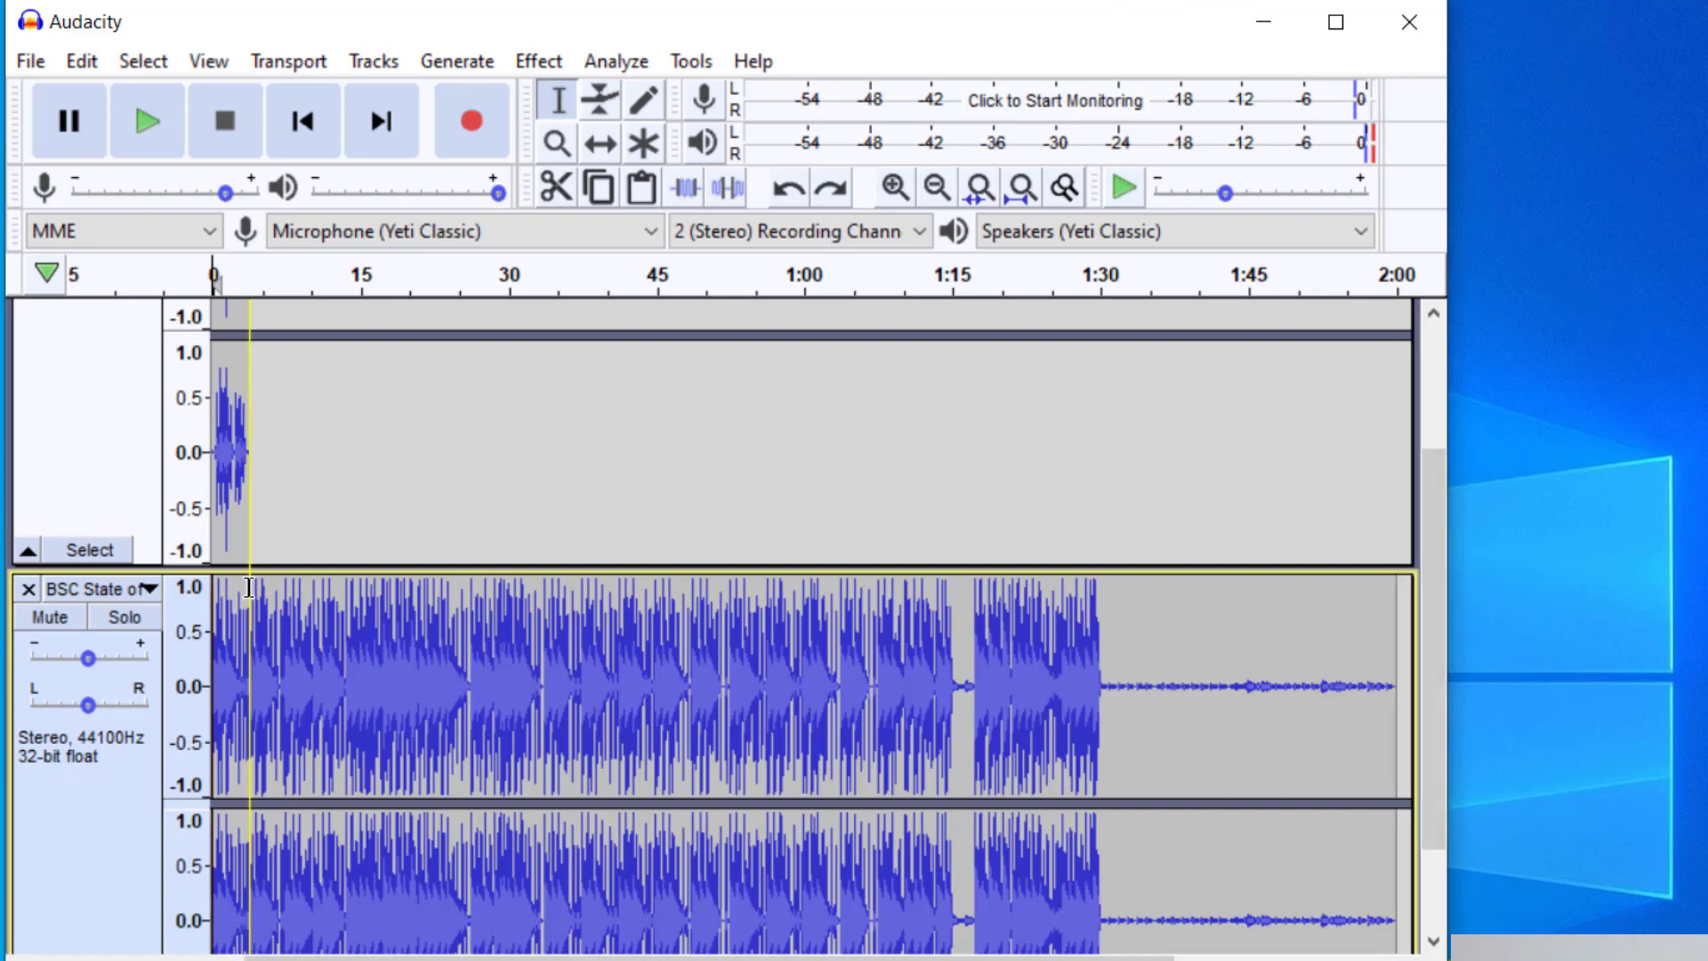
pyautogui.doubleClick(250, 588)
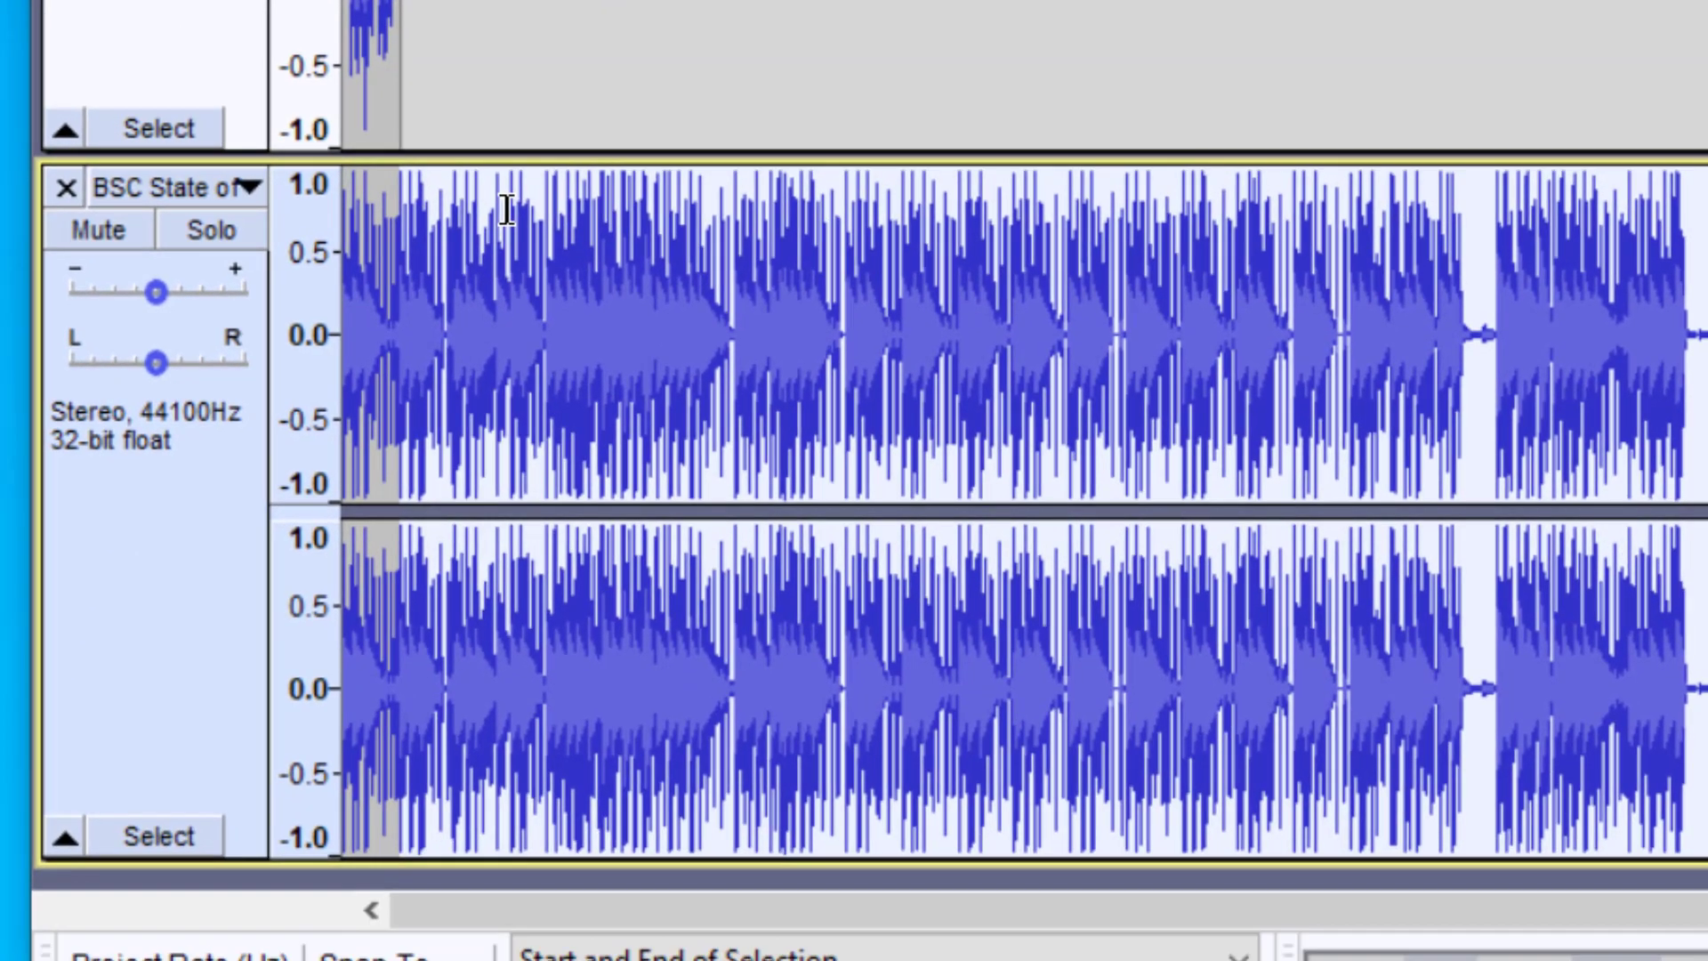
pyautogui.click(508, 210)
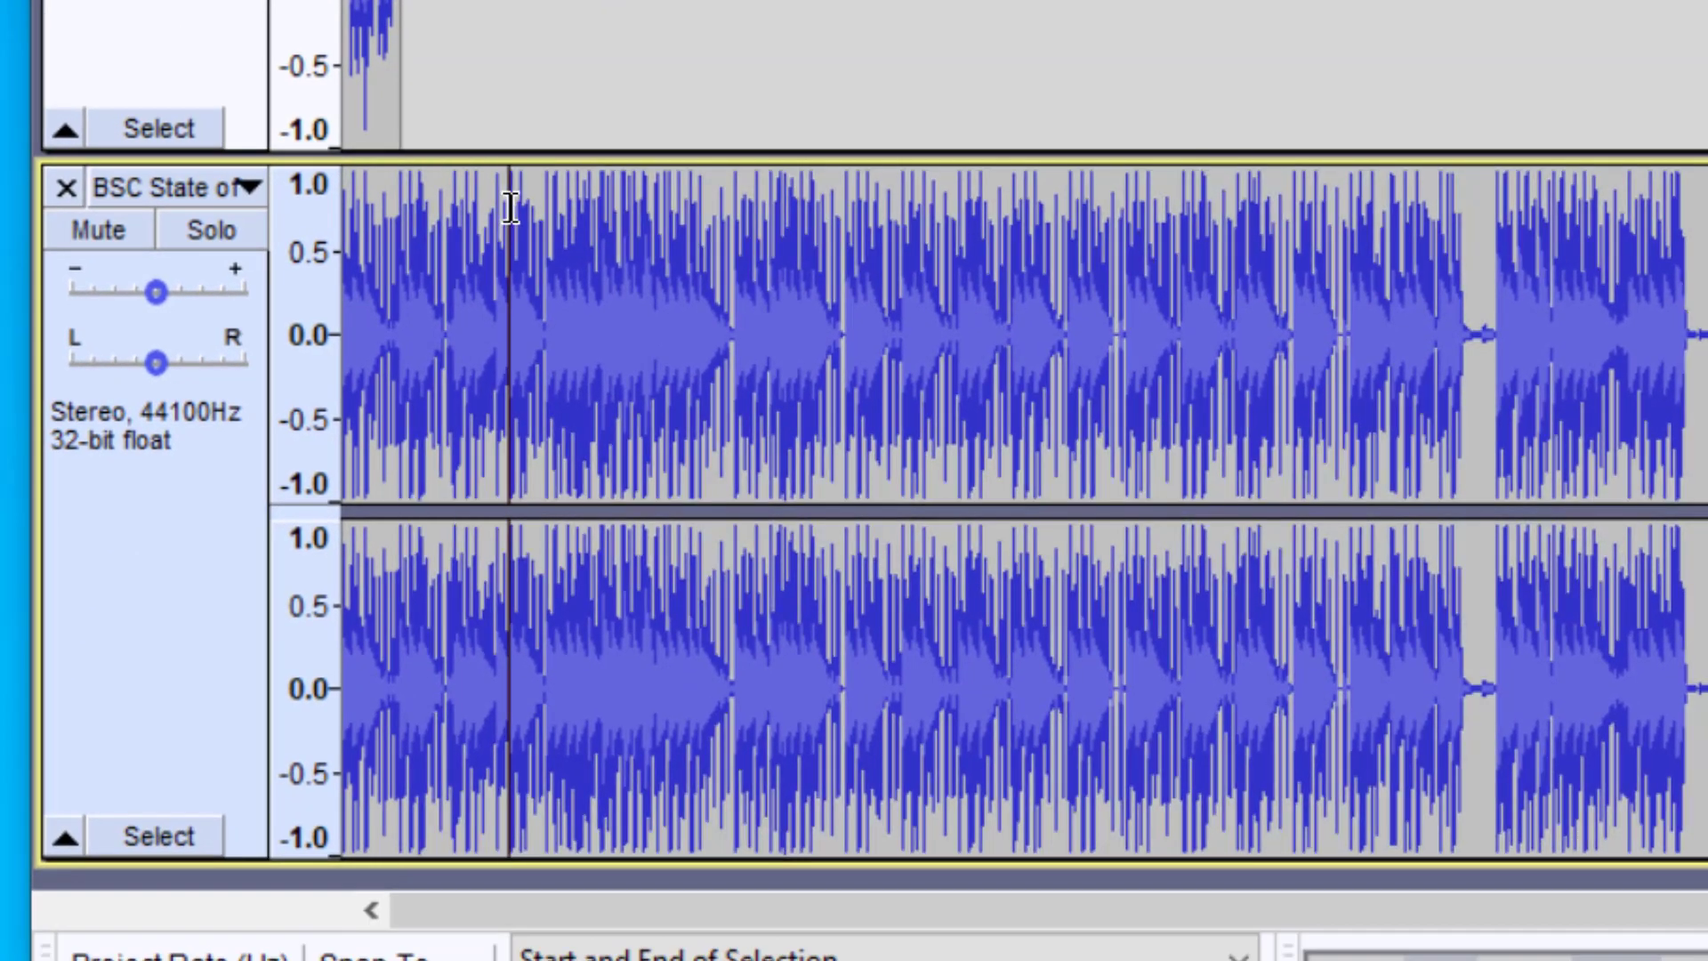
pyautogui.moveTo(510, 210); pyautogui.dragTo(1704, 214)
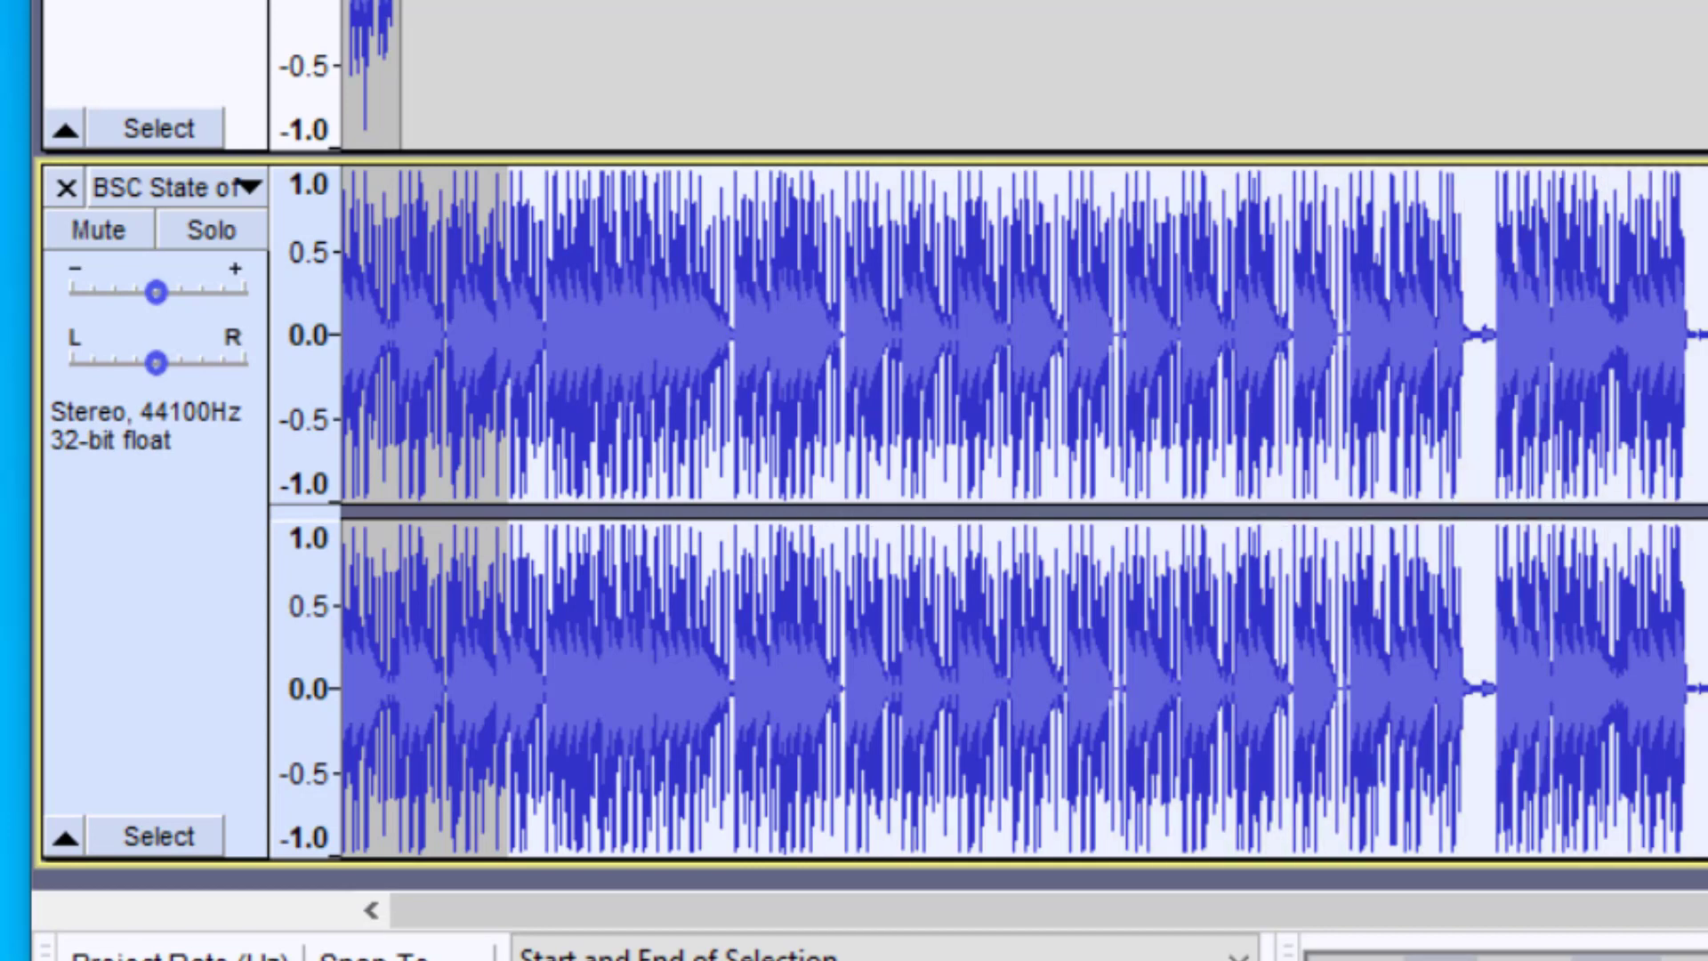
pyautogui.press('Delete')
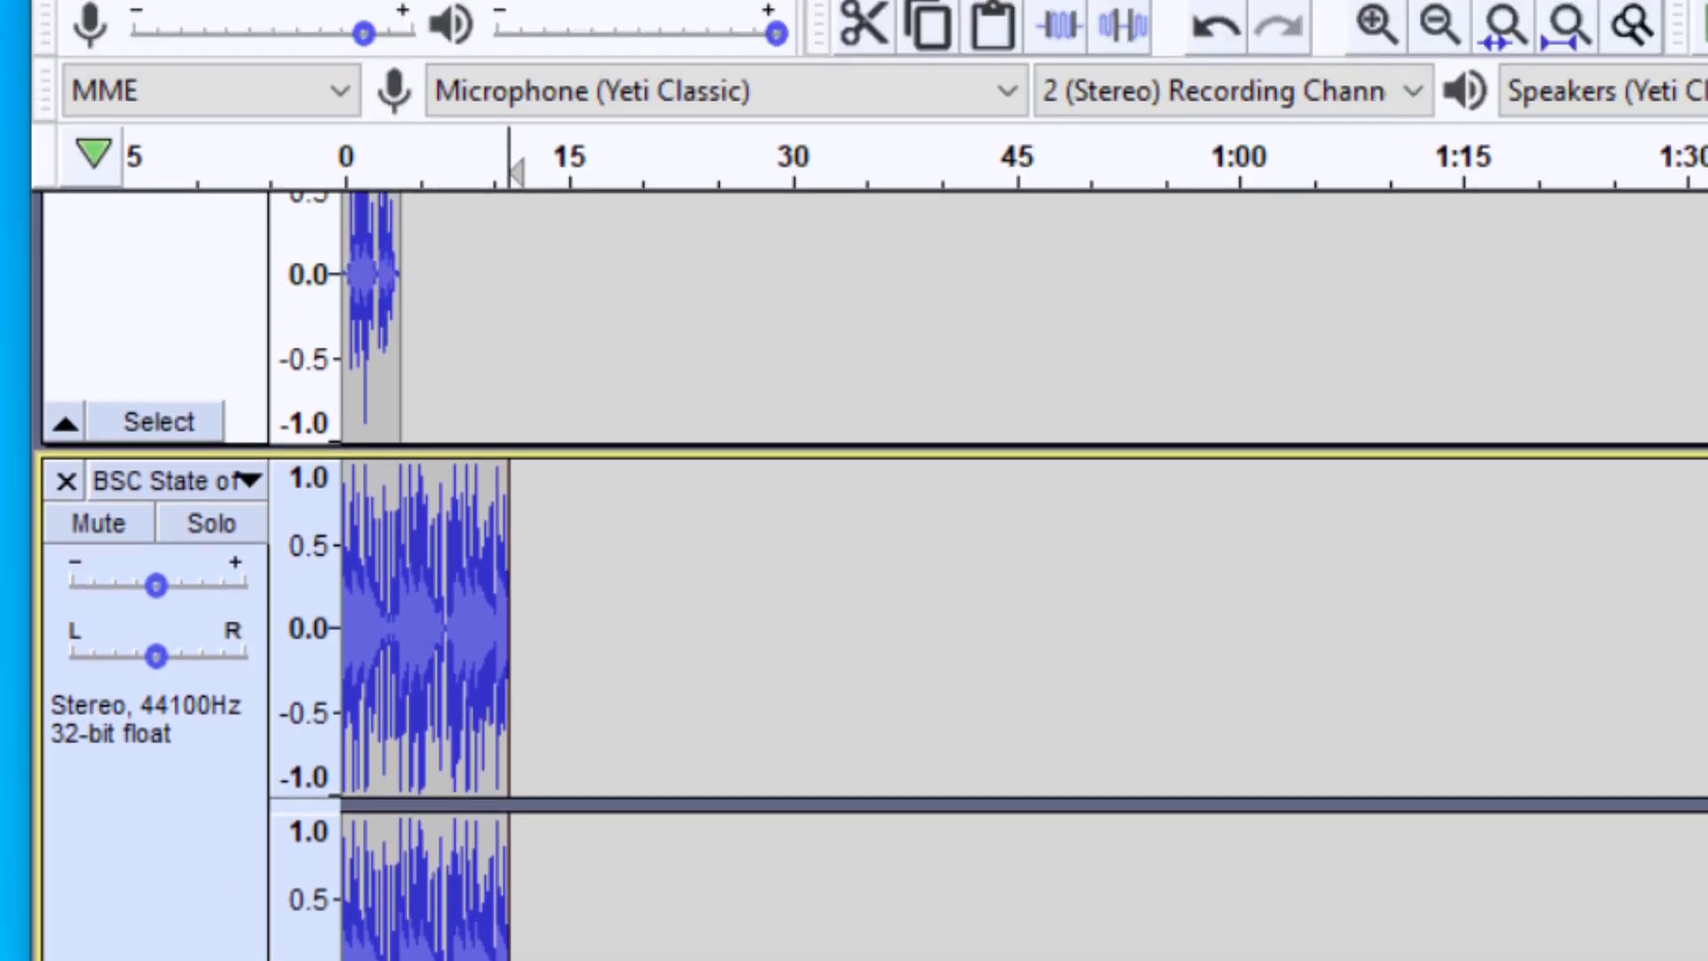
pyautogui.click(147, 127)
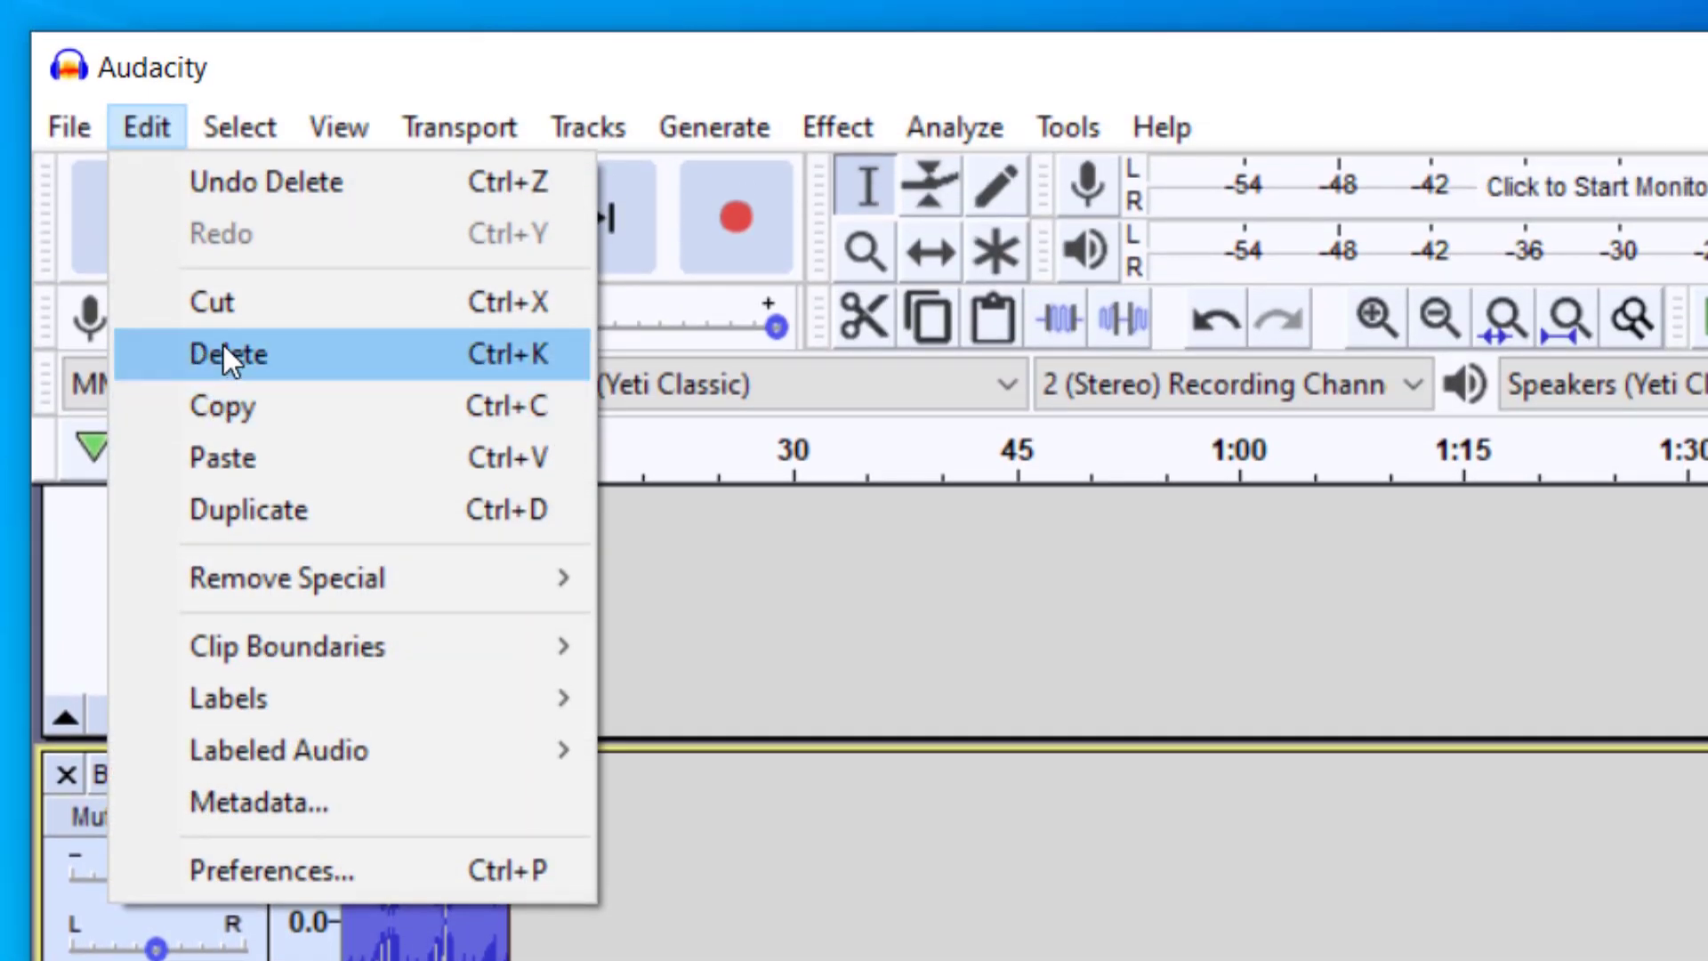
pyautogui.press('Escape')
pyautogui.scroll(2, 412, 885)
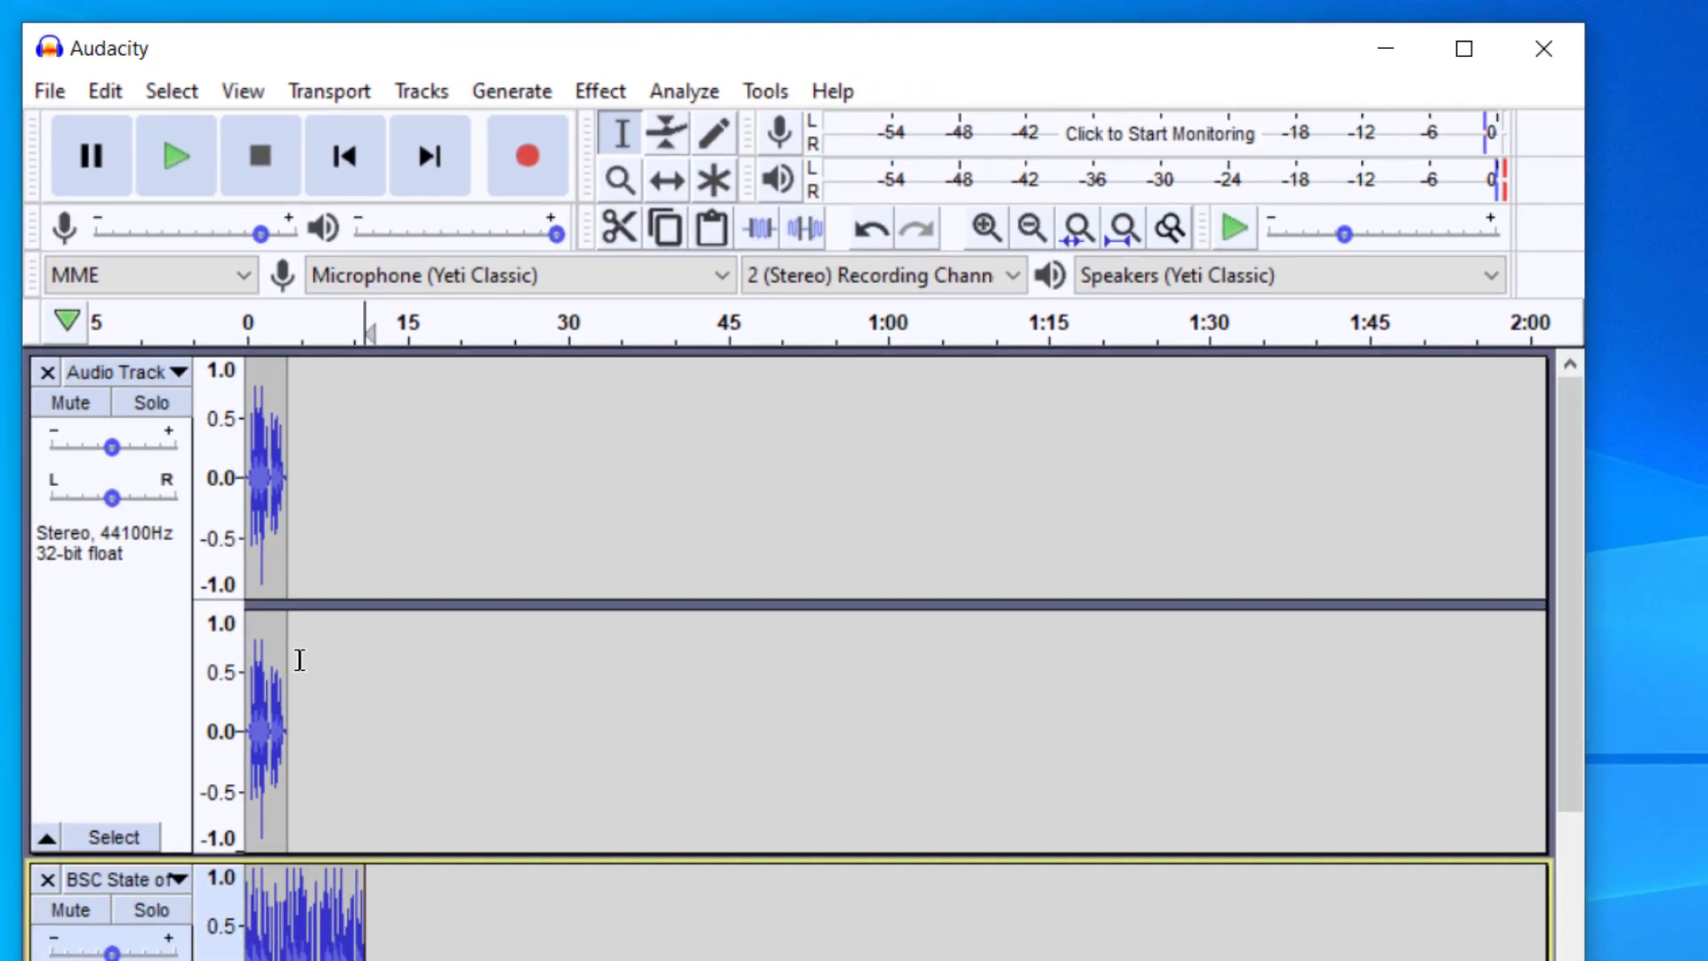
pyautogui.scroll(-3, 300, 659)
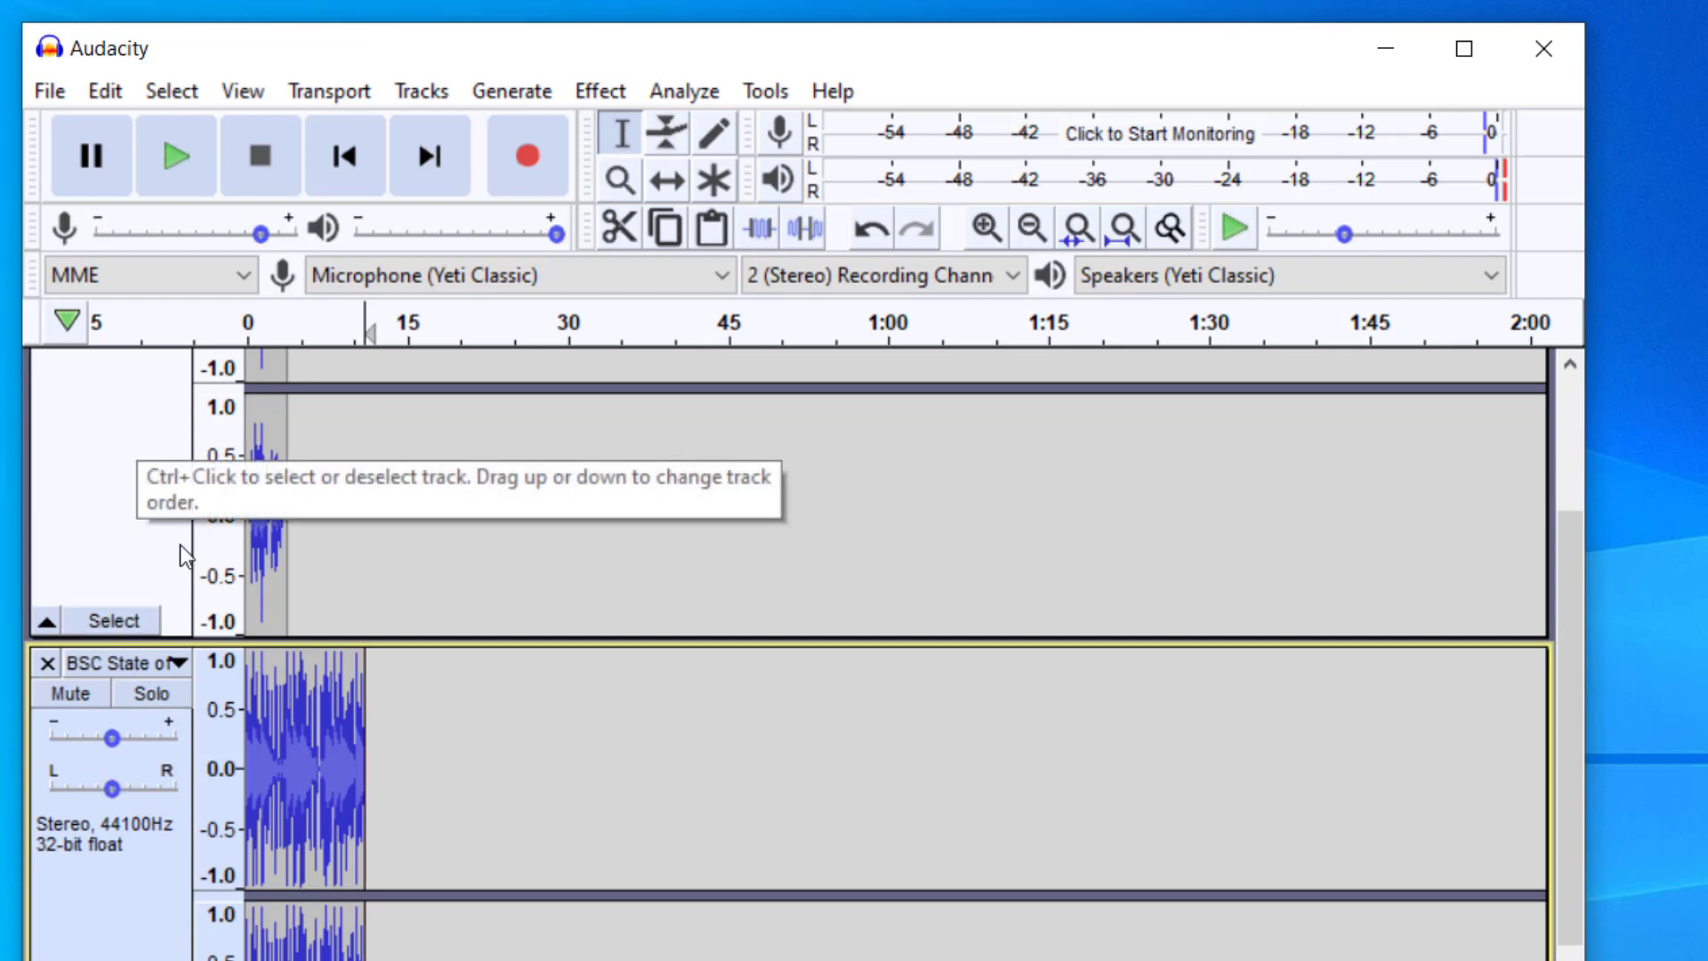
# Step: Open Amplify for the trimmed music clip and set amplification to -11.8 dB (peak -11.9681 dB)
pyautogui.scroll(-2, 120, 771)
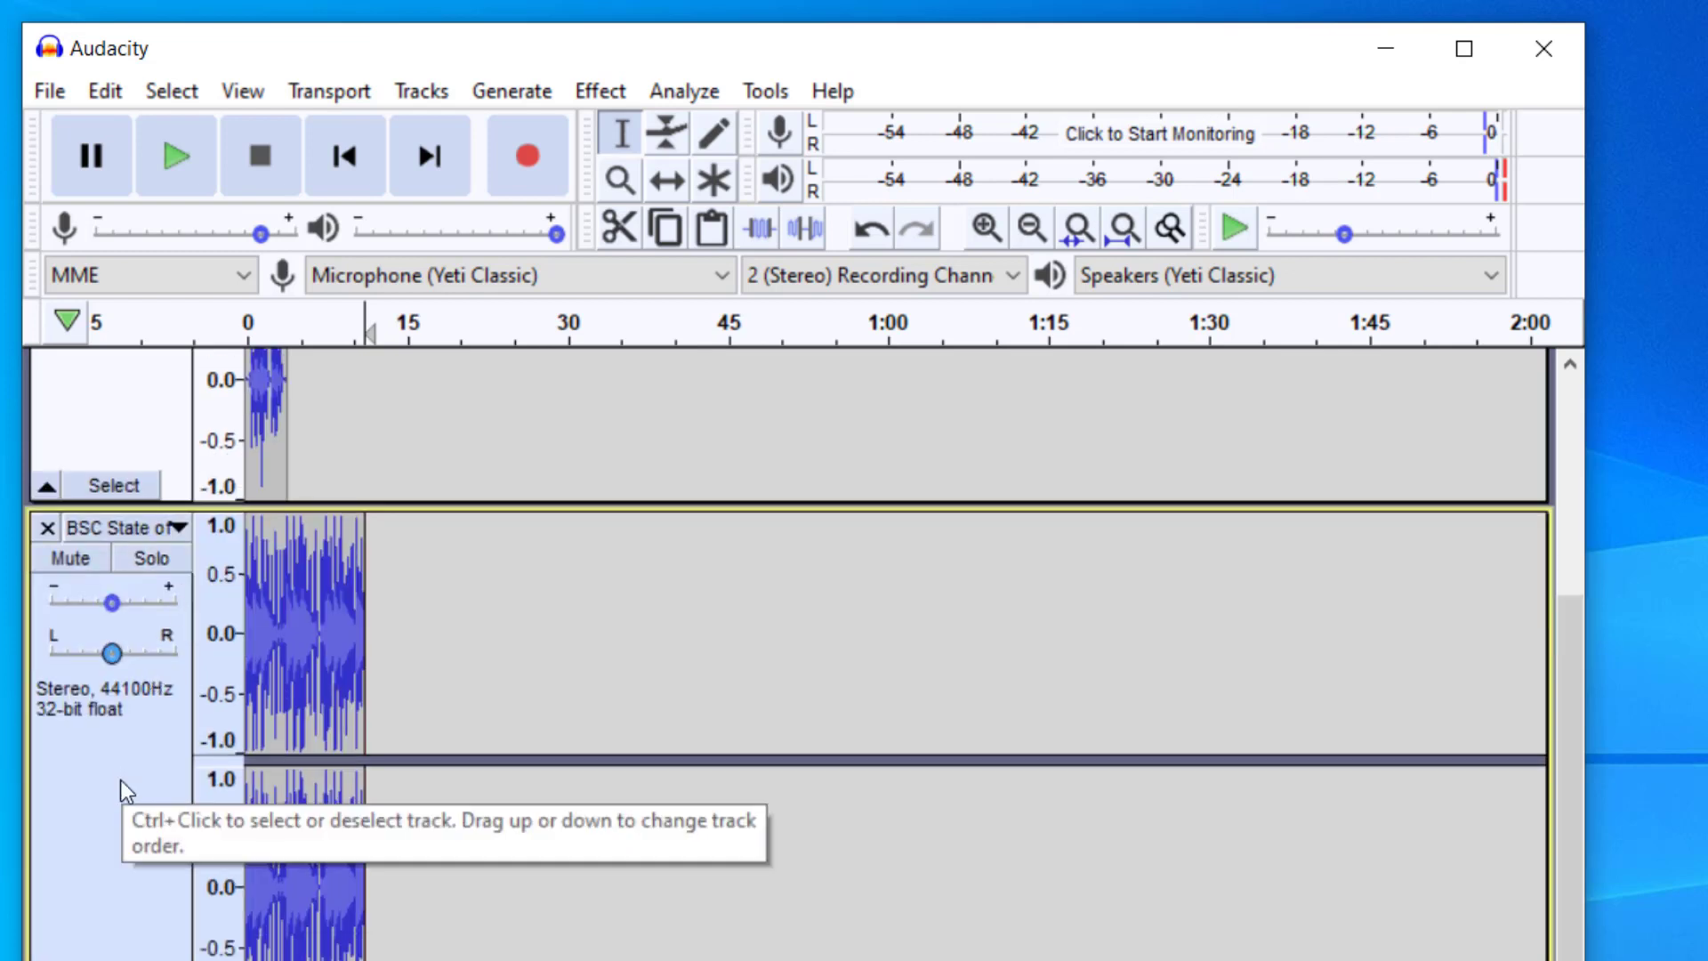
pyautogui.click(120, 780)
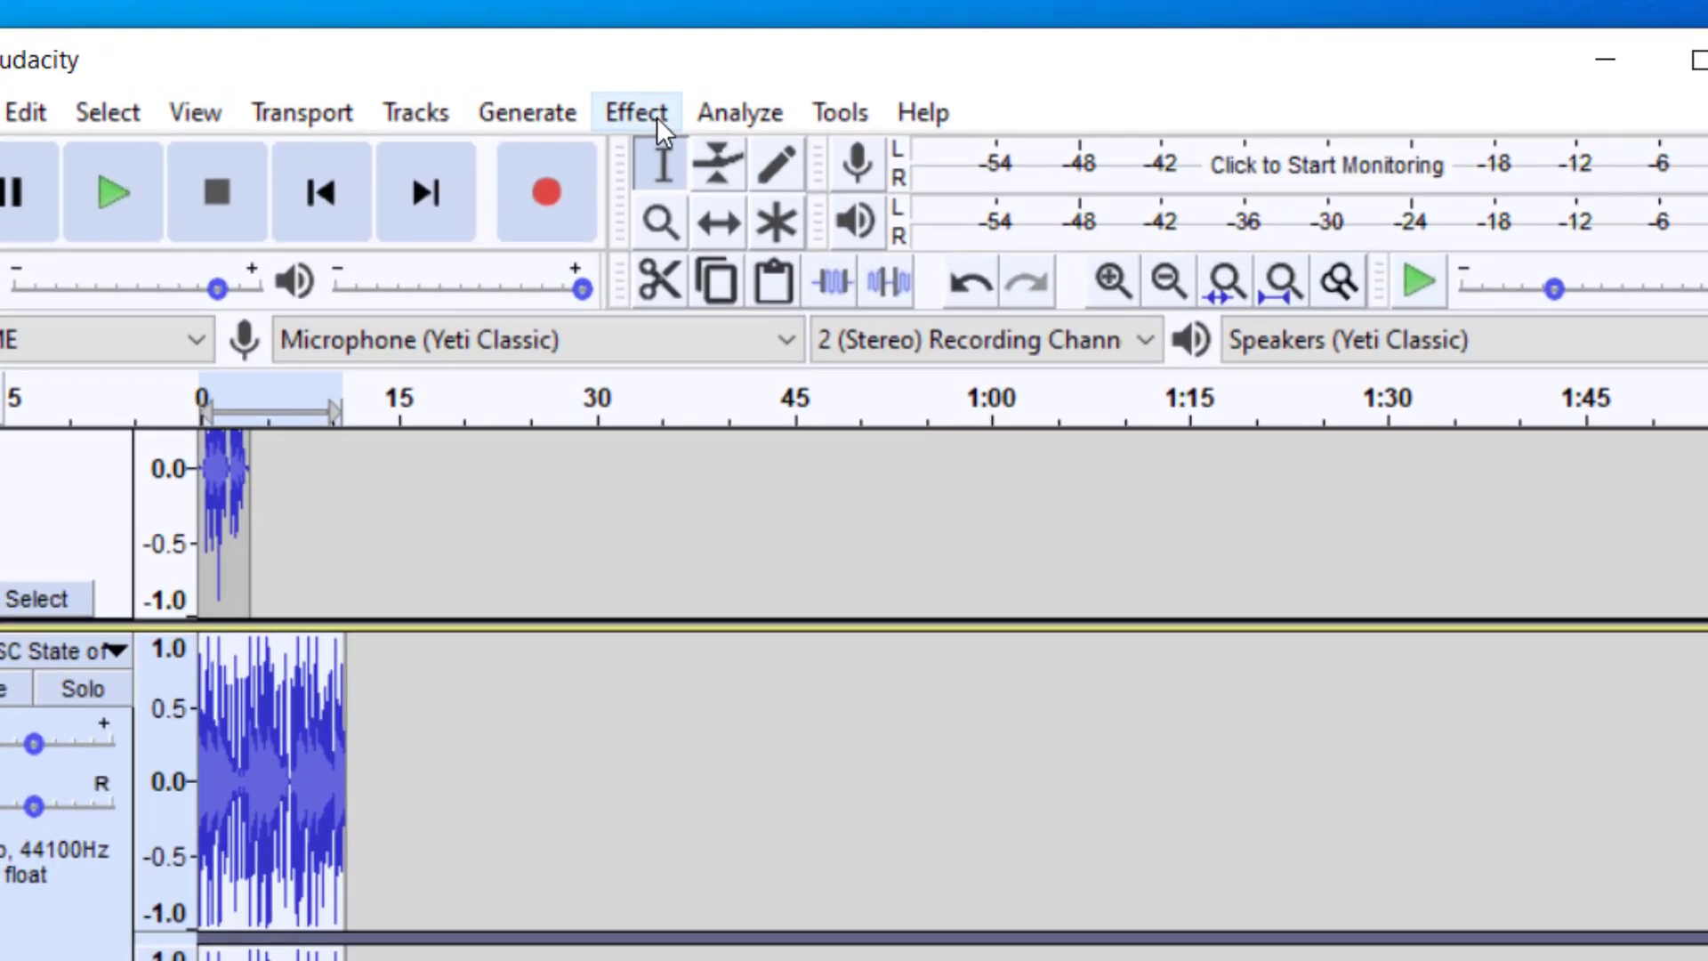
pyautogui.click(617, 95)
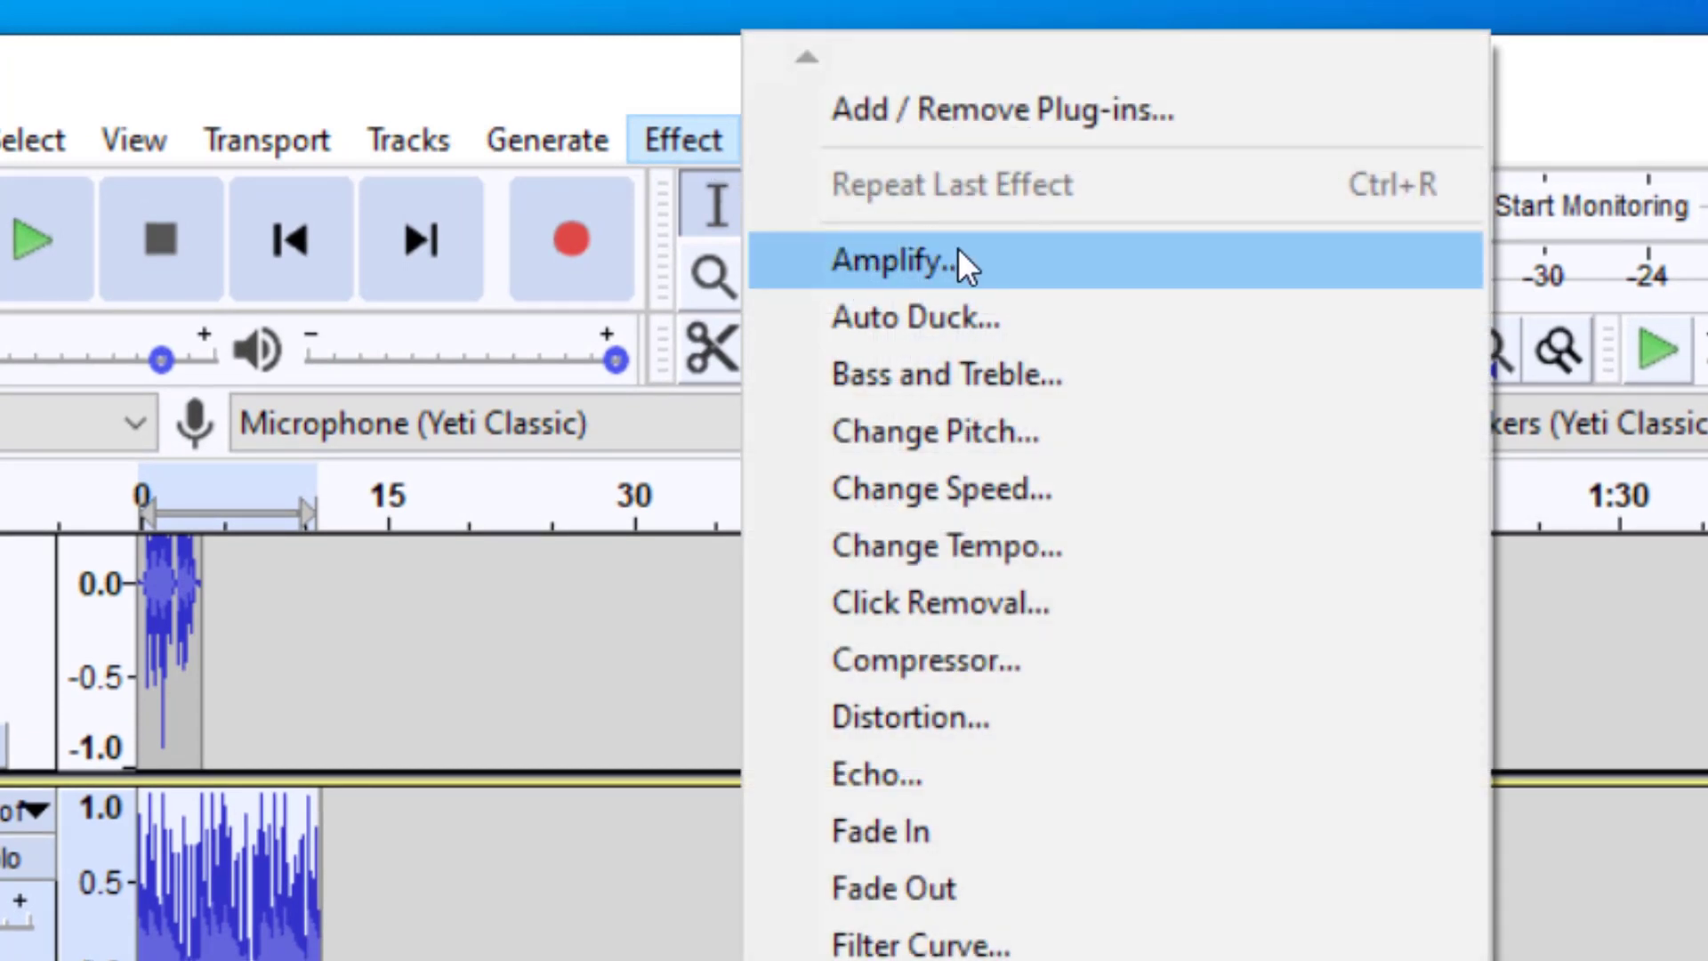
pyautogui.click(960, 250)
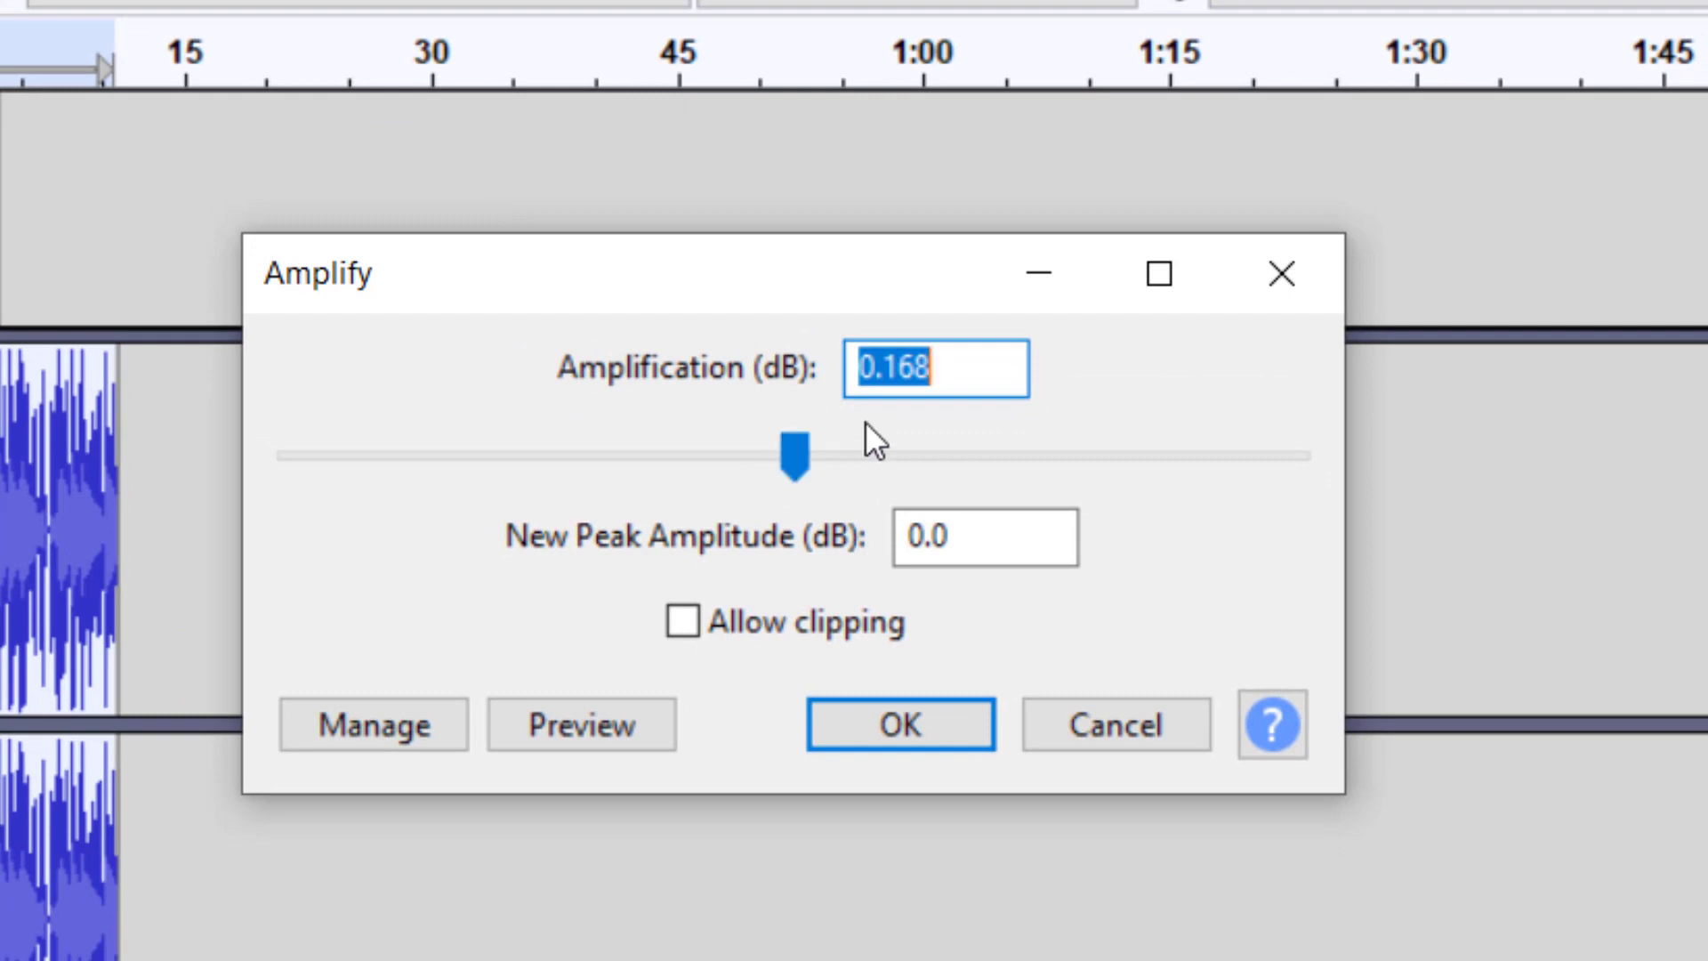
pyautogui.write('0')
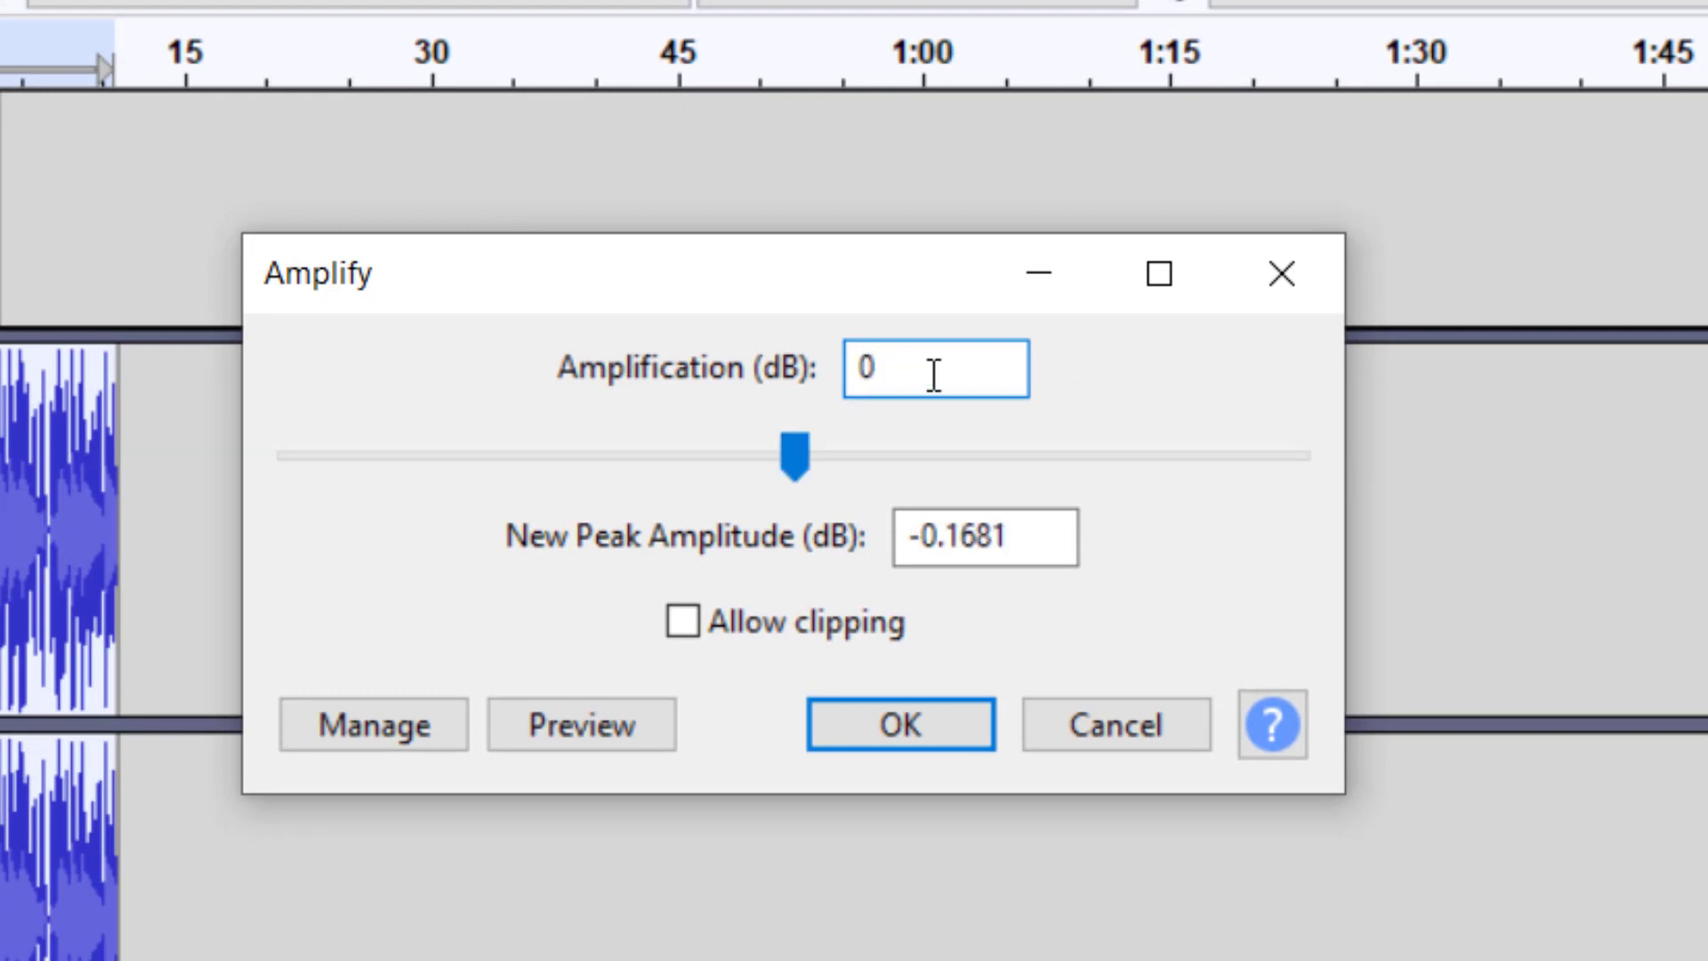
pyautogui.moveTo(984, 366); pyautogui.dragTo(850, 368)
pyautogui.write('2')
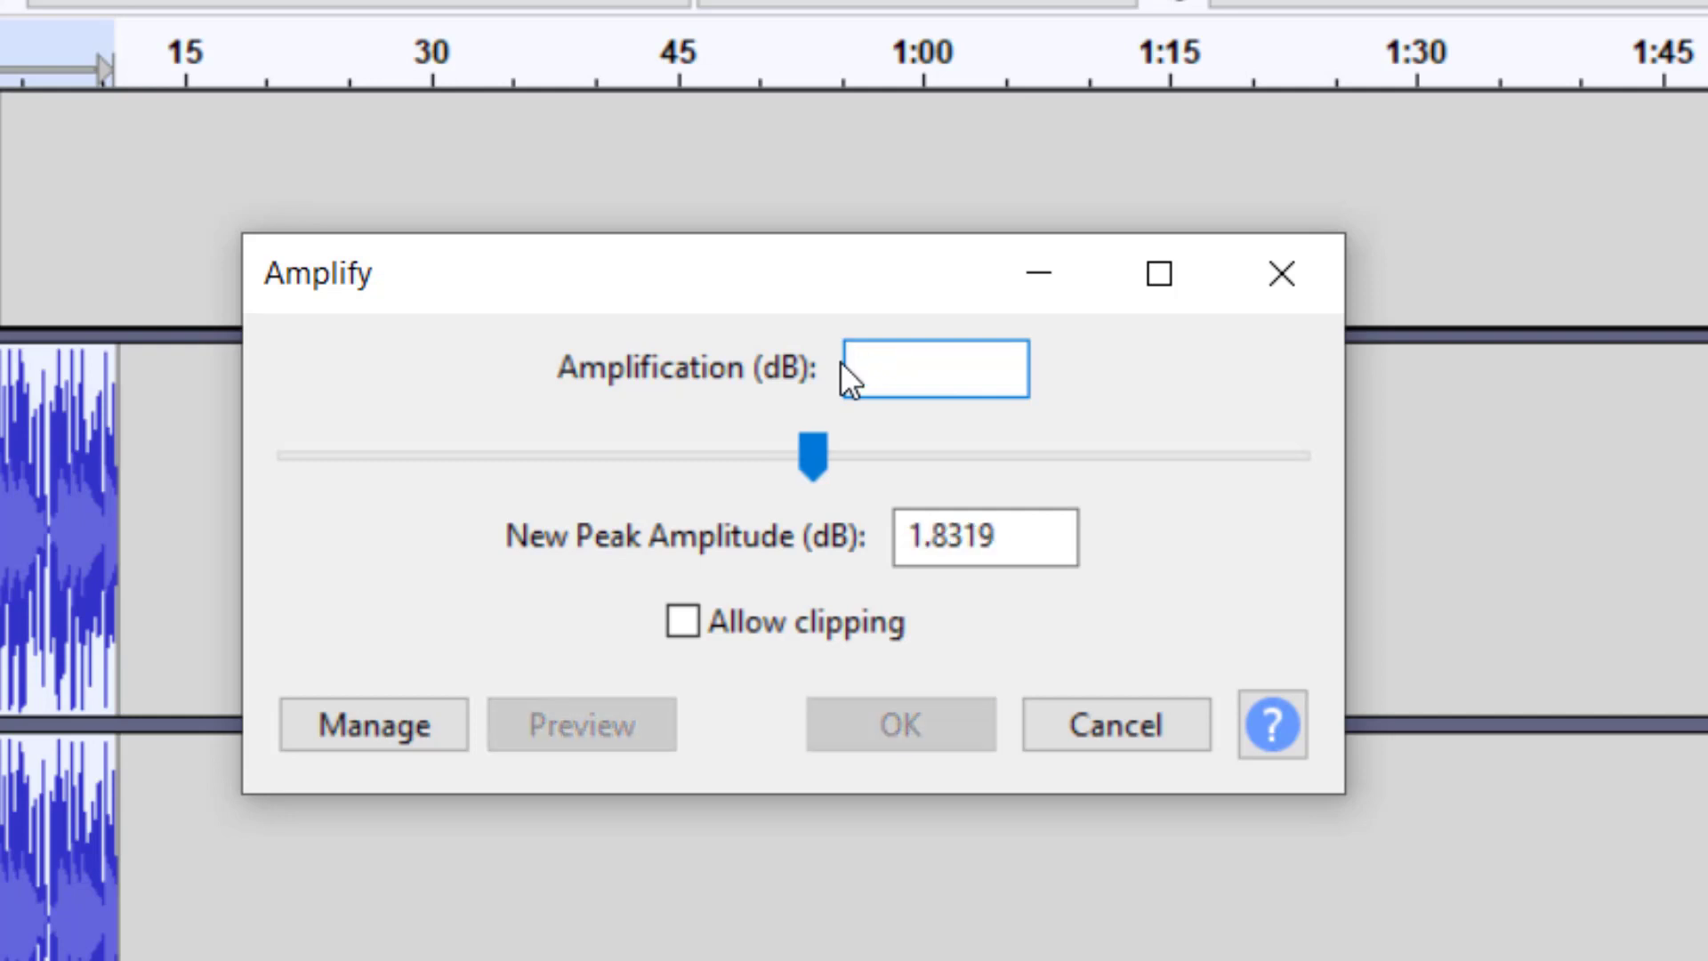
pyautogui.moveTo(813, 458); pyautogui.dragTo(671, 464)
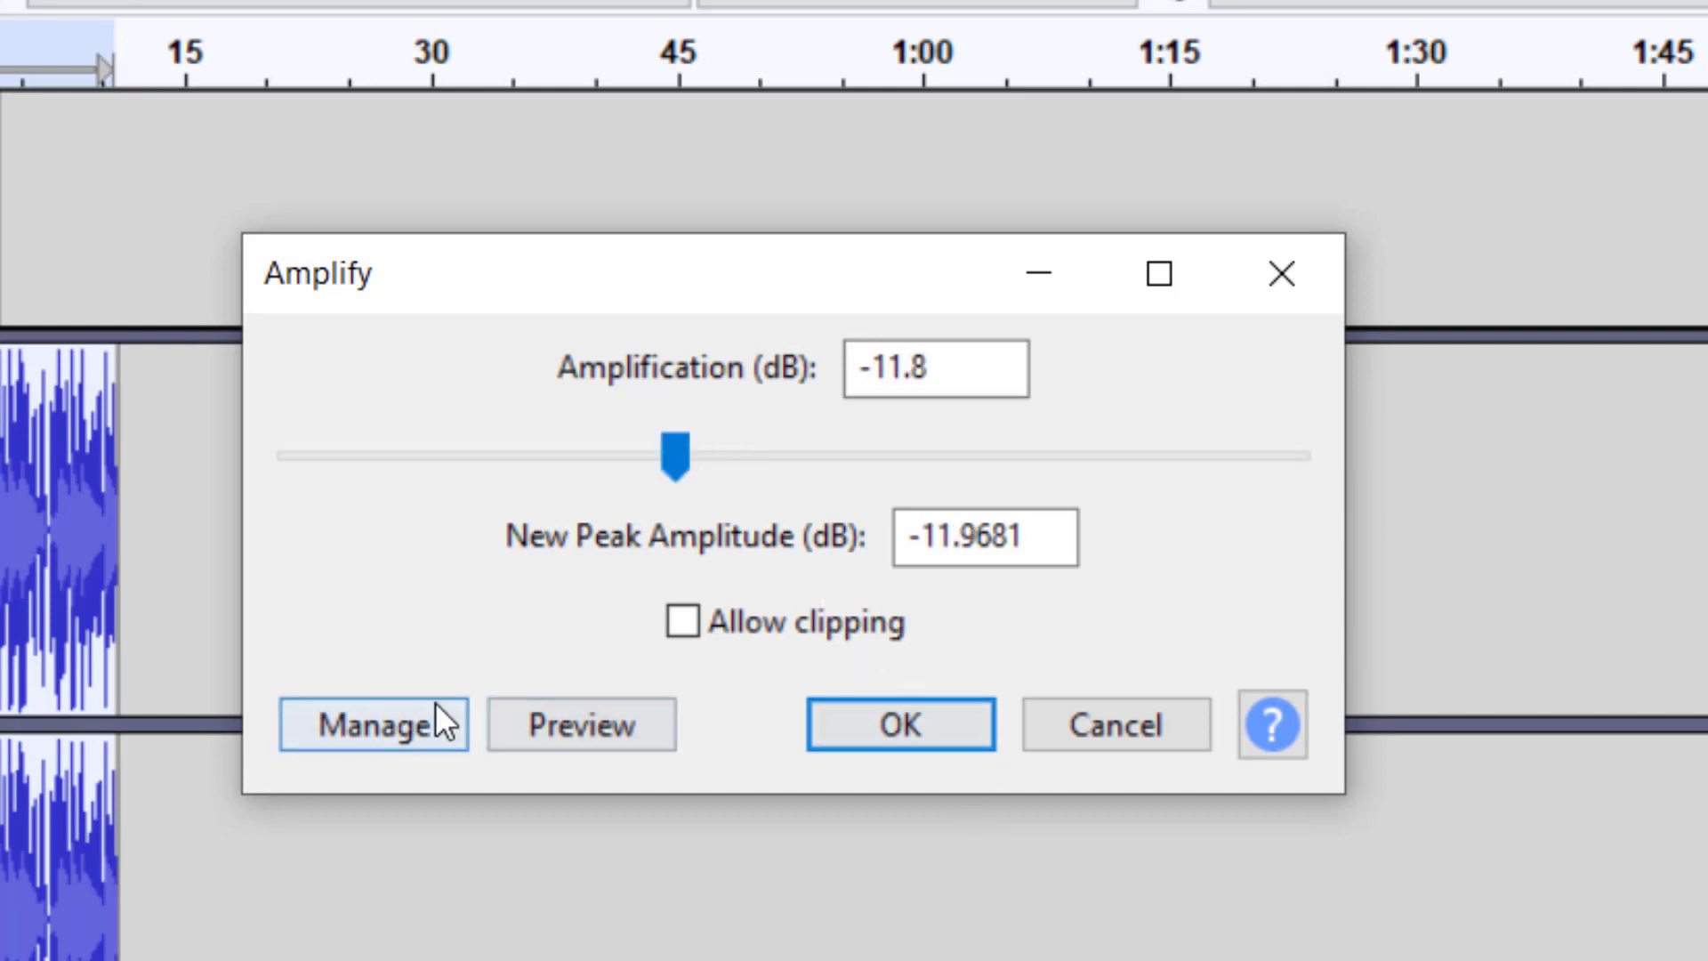
# Step: Apply the -11.8 dB amplification to the music and briefly replay the quieter mix
pyautogui.click(928, 717)
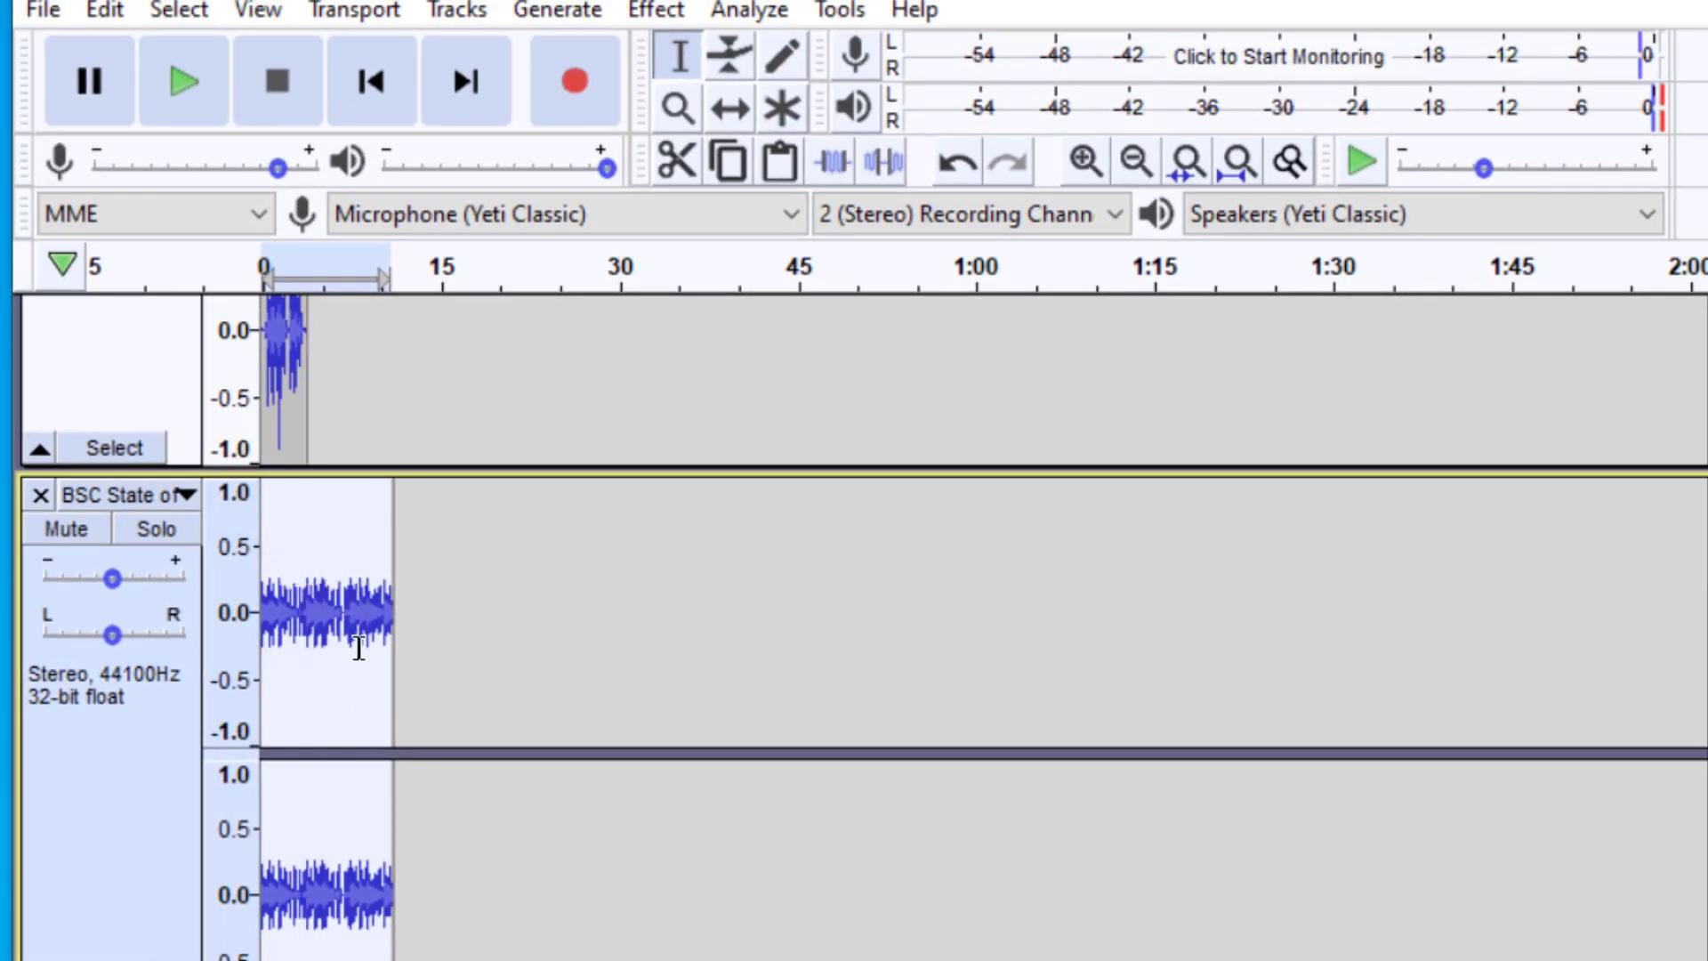
pyautogui.click(189, 86)
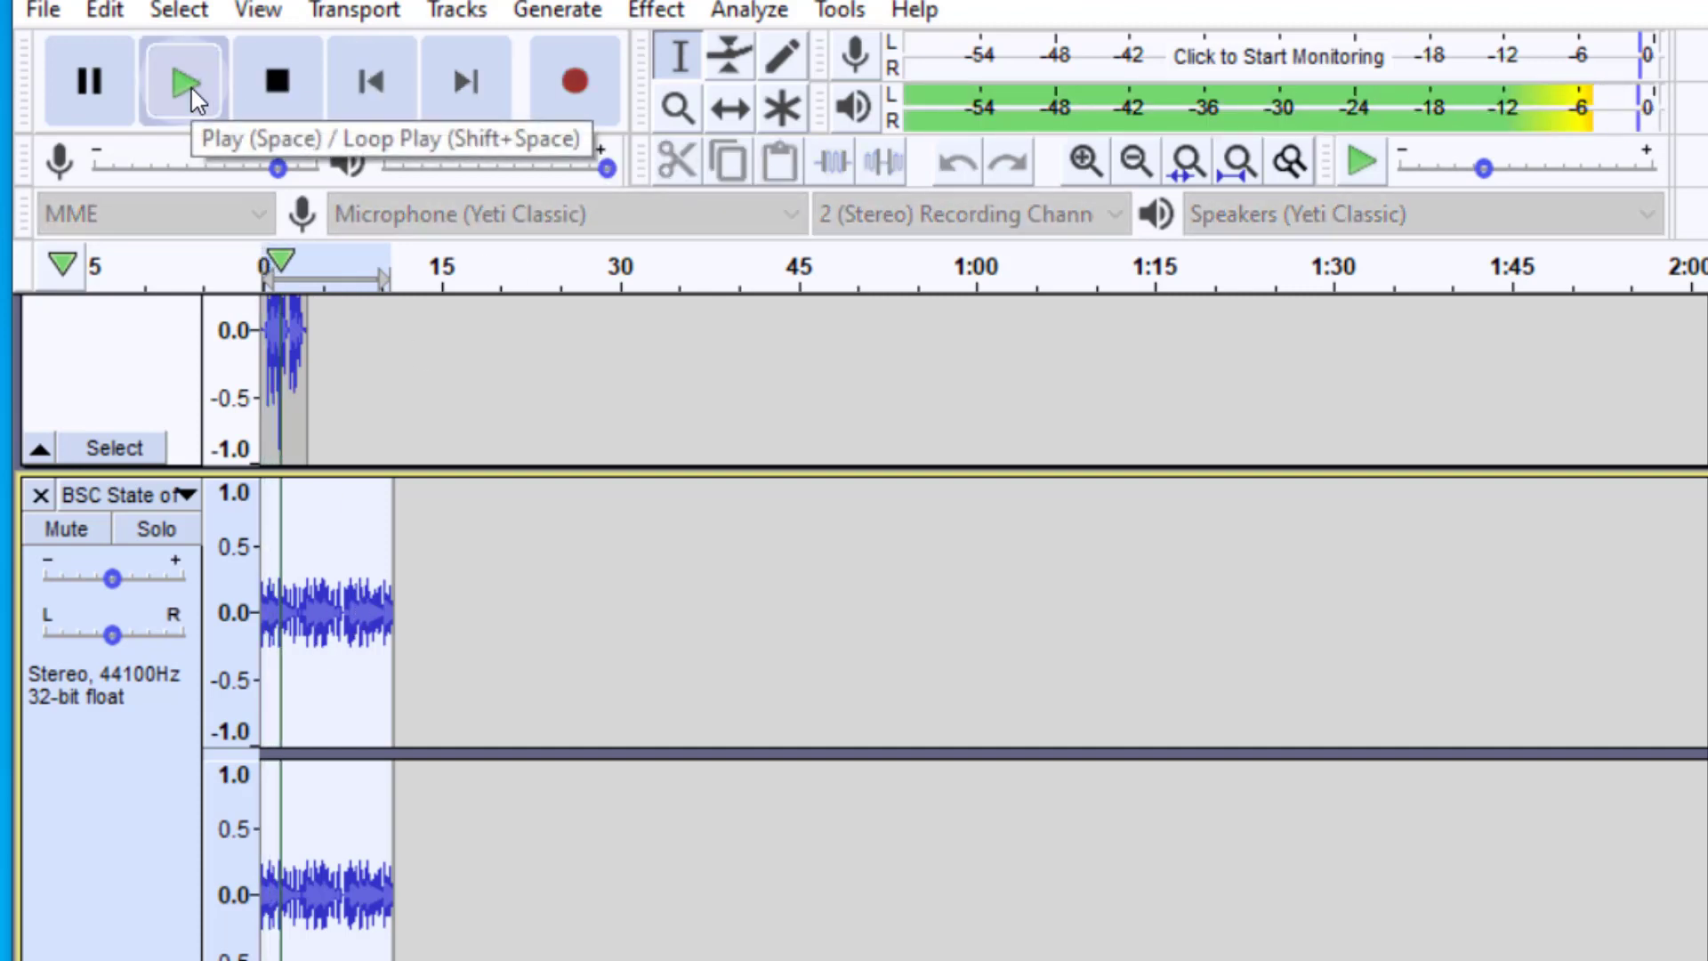
pyautogui.click(277, 89)
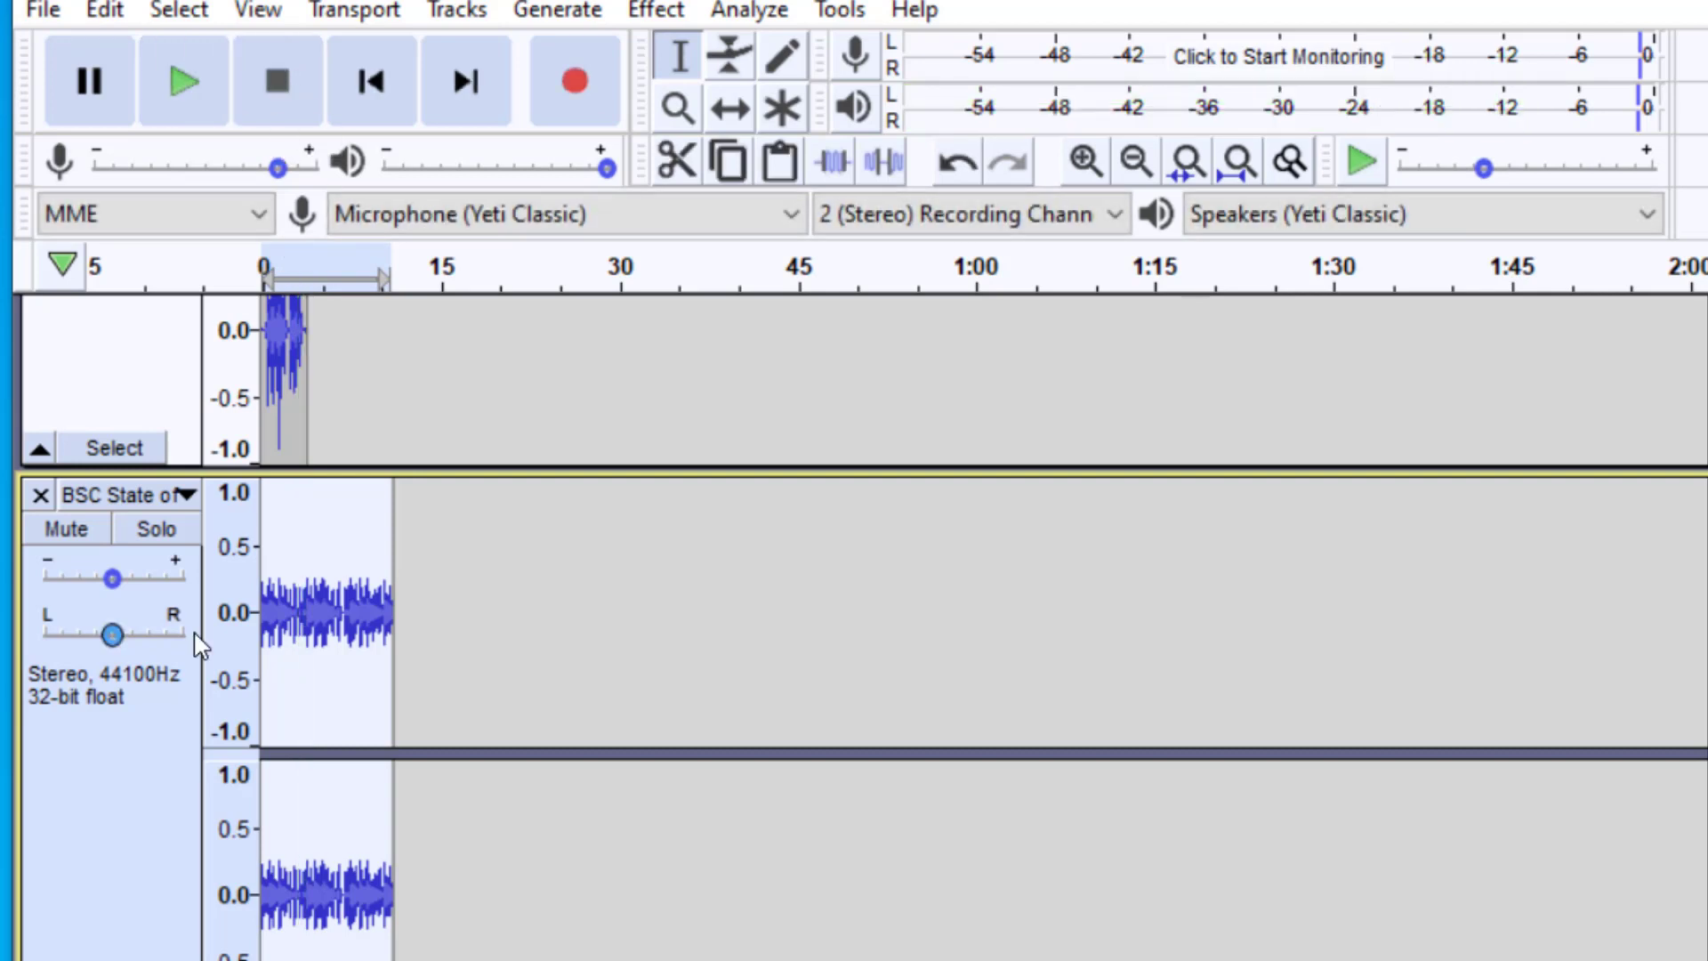
pyautogui.scroll(5, 156, 673)
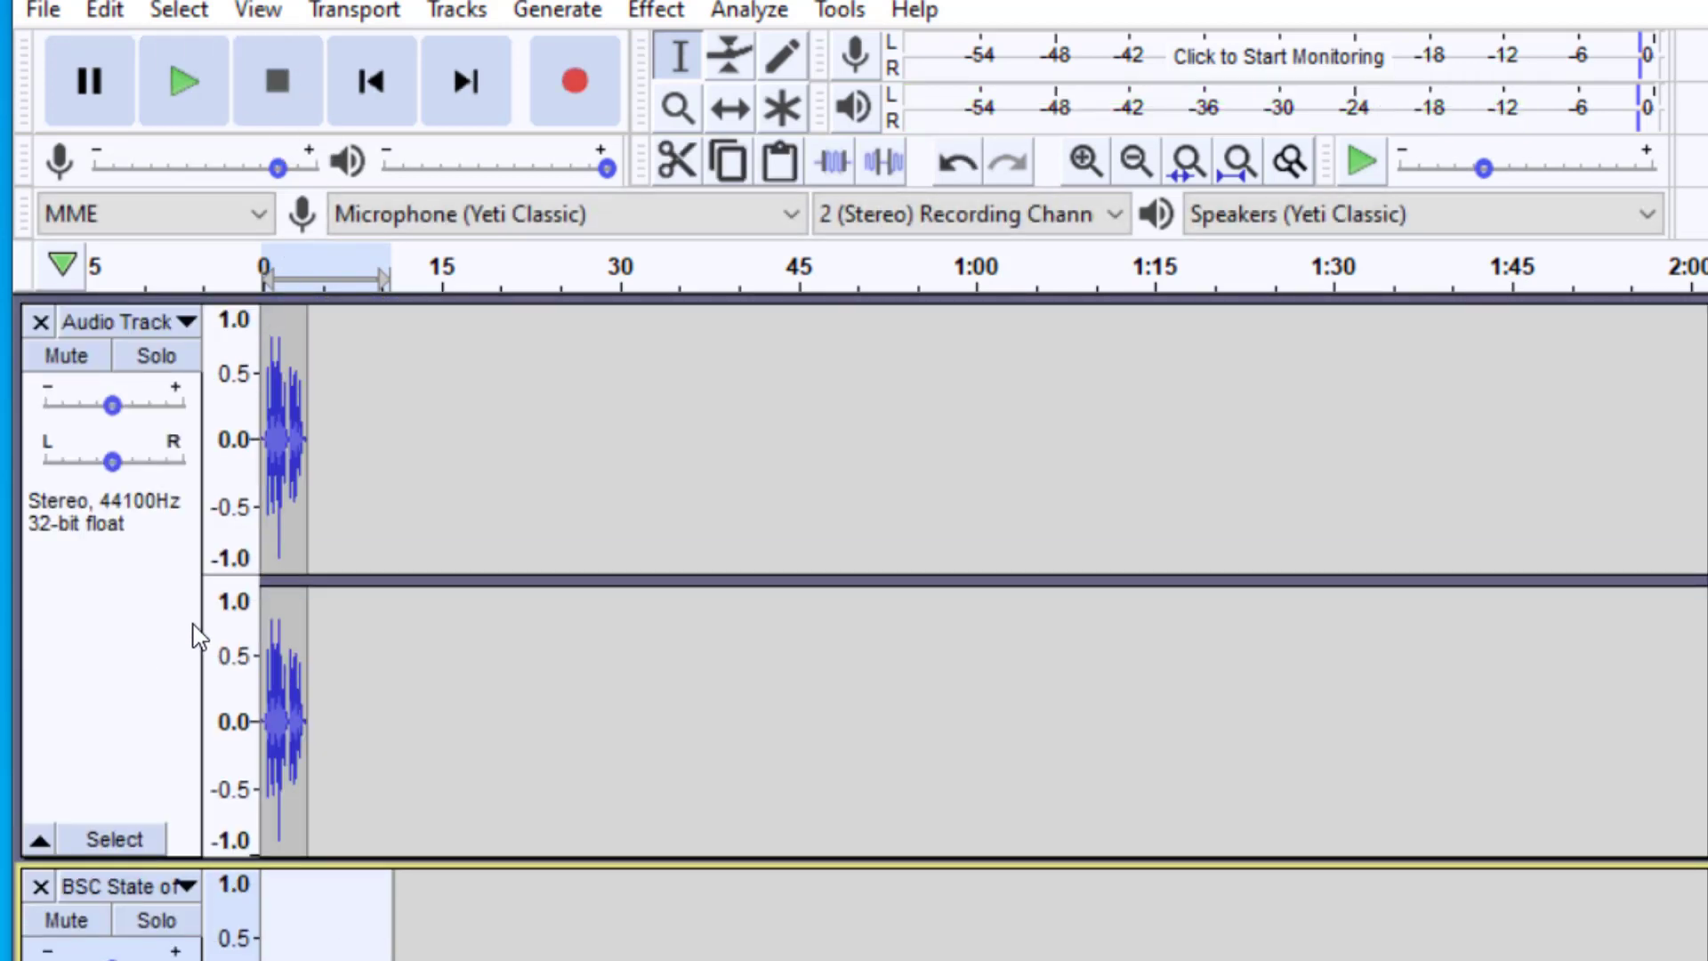
# Step: Amplify the voice track with the default 1.092 dB gain so it peaks at 0 dB
pyautogui.click(142, 578)
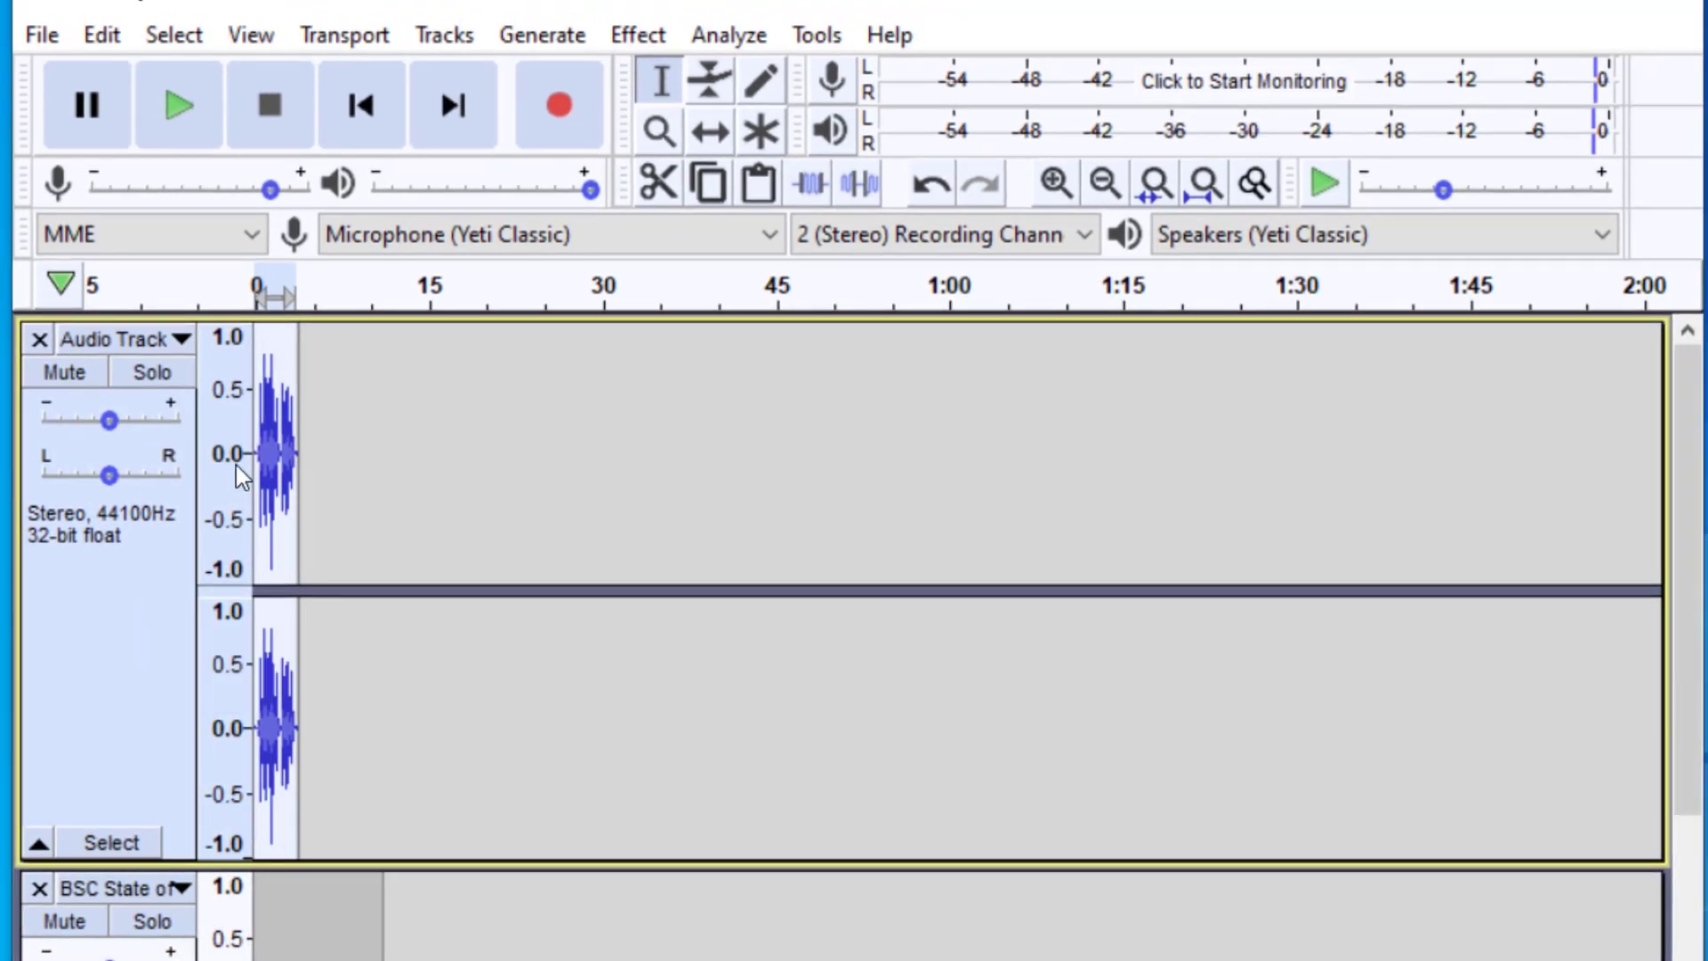
pyautogui.click(658, 37)
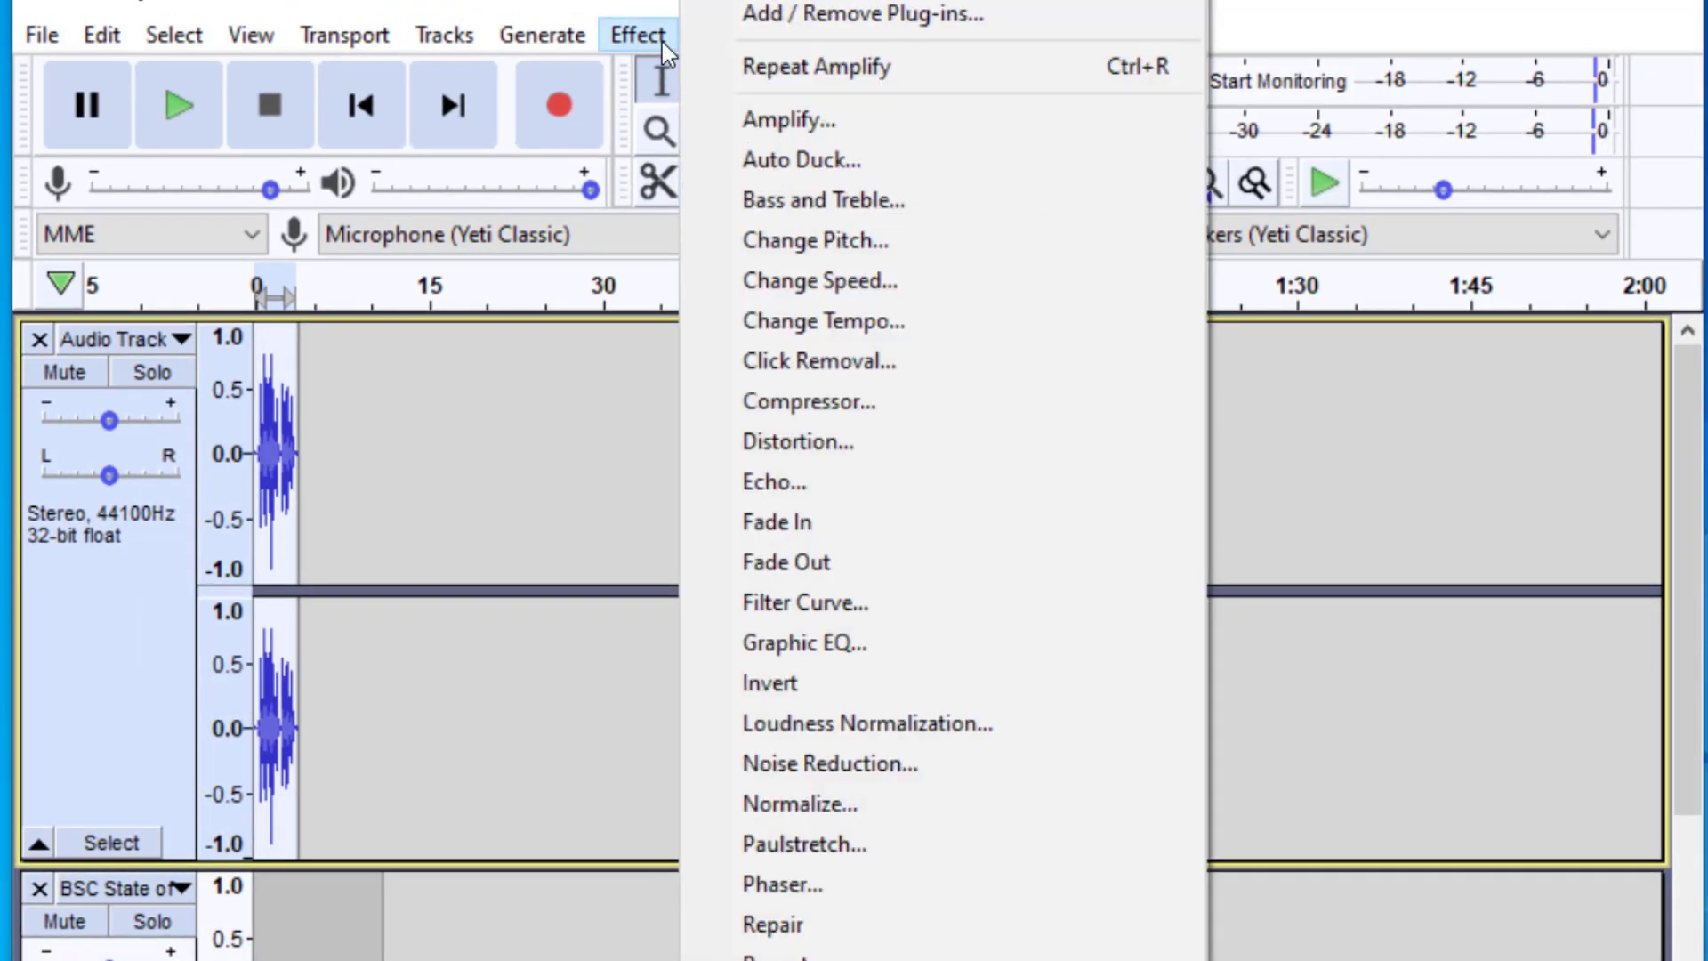
pyautogui.click(817, 120)
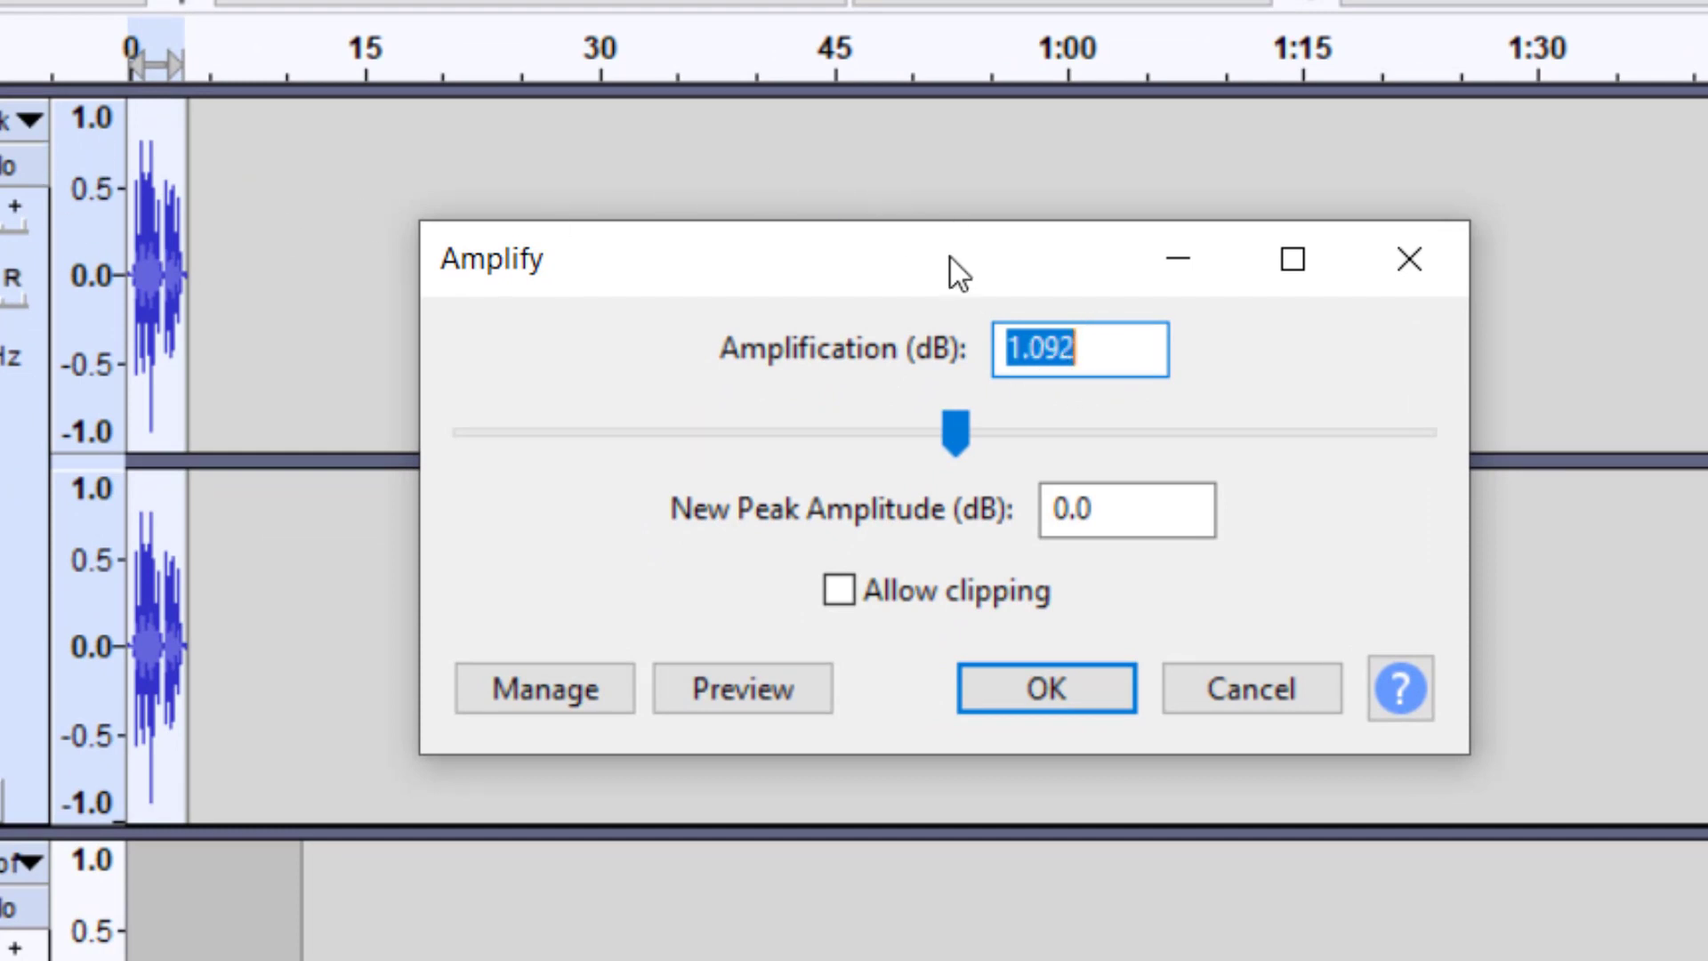
pyautogui.click(1116, 696)
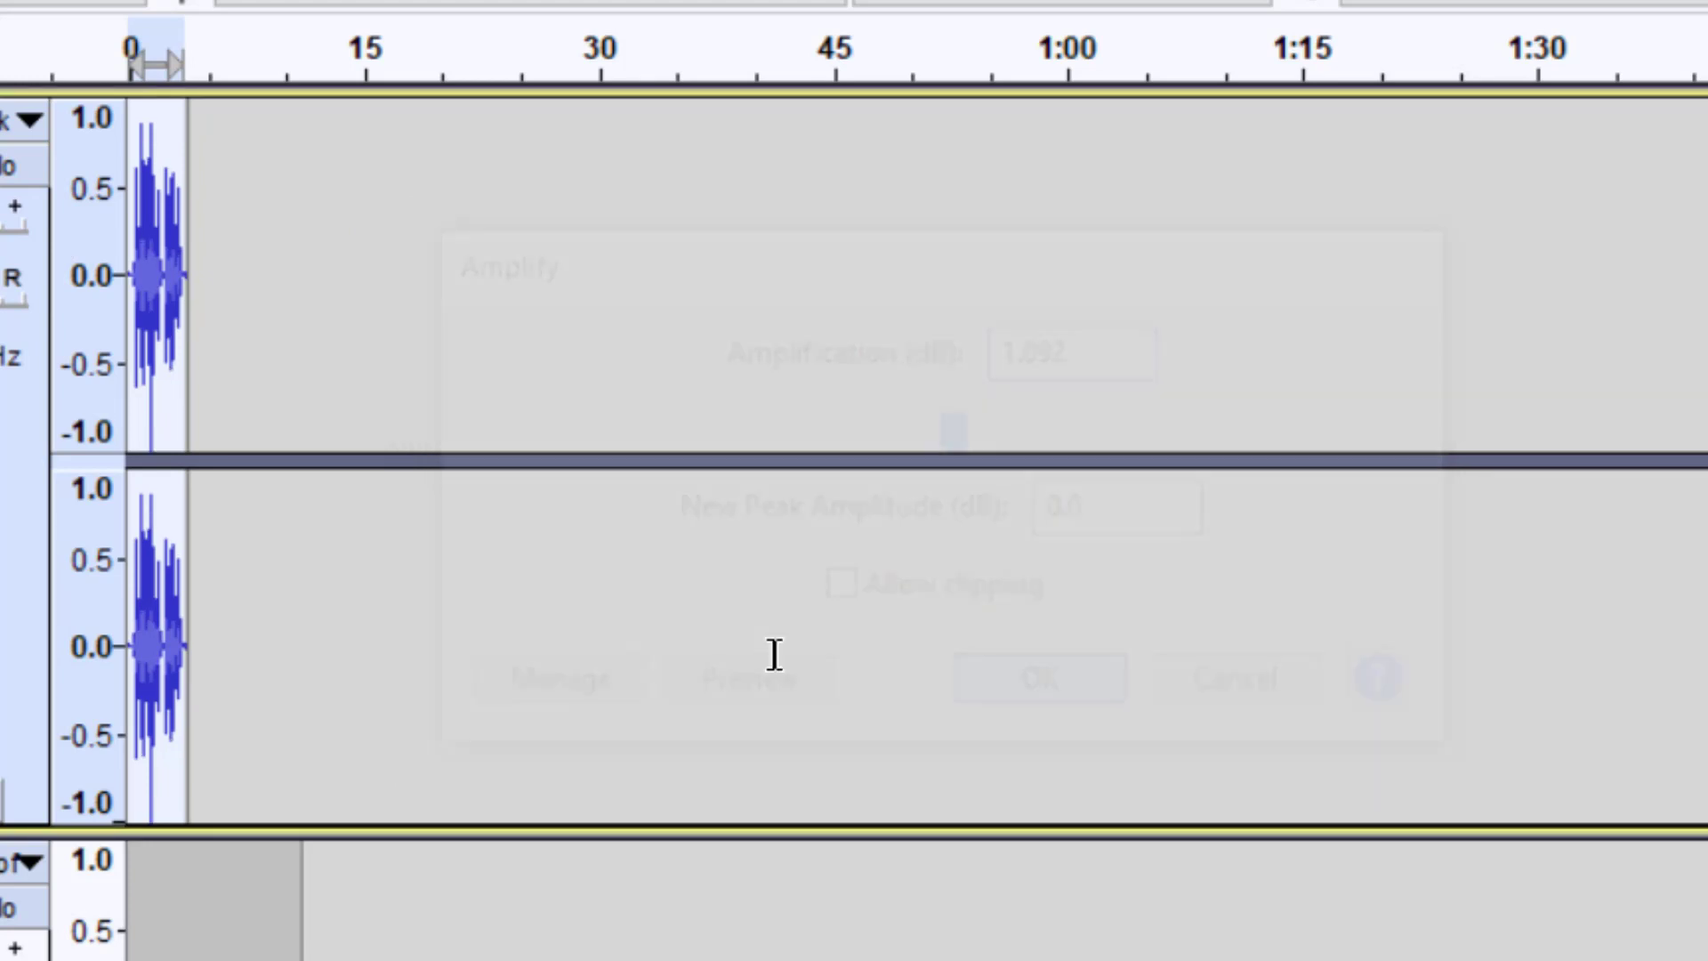
pyautogui.scroll(-3, 57, 458)
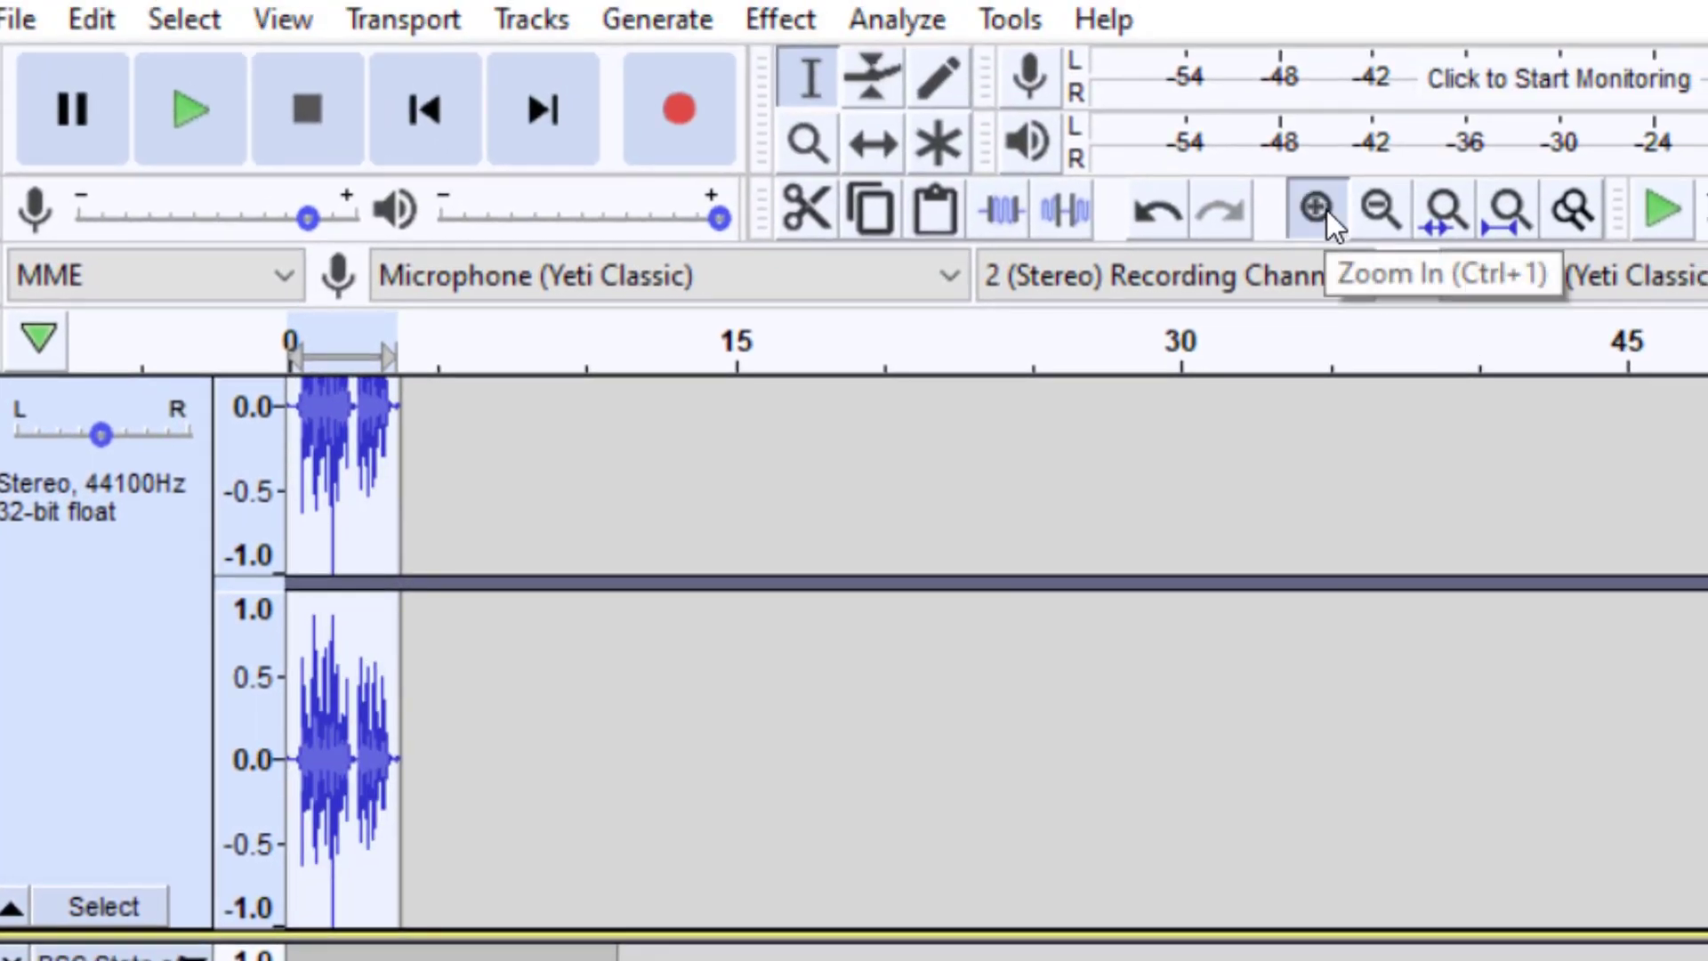
# Step: Zoom in twice and time-shift the voice clip so it starts near 3.1 seconds
pyautogui.click(1326, 210)
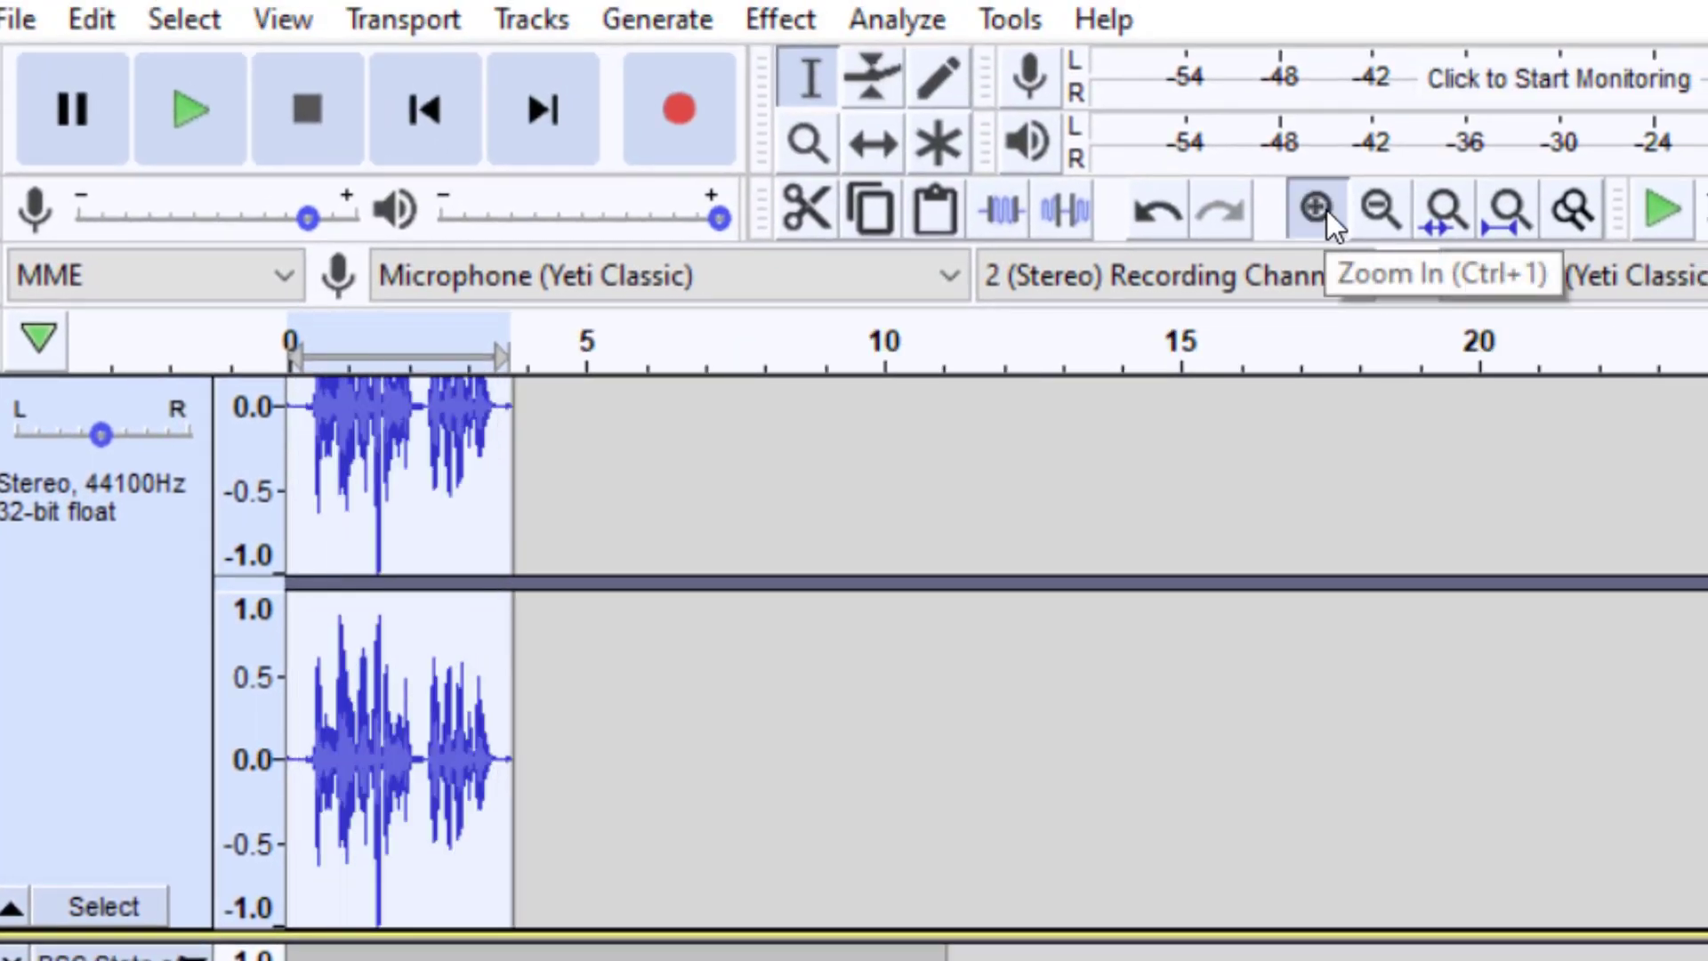
pyautogui.click(1326, 210)
pyautogui.scroll(2, 877, 821)
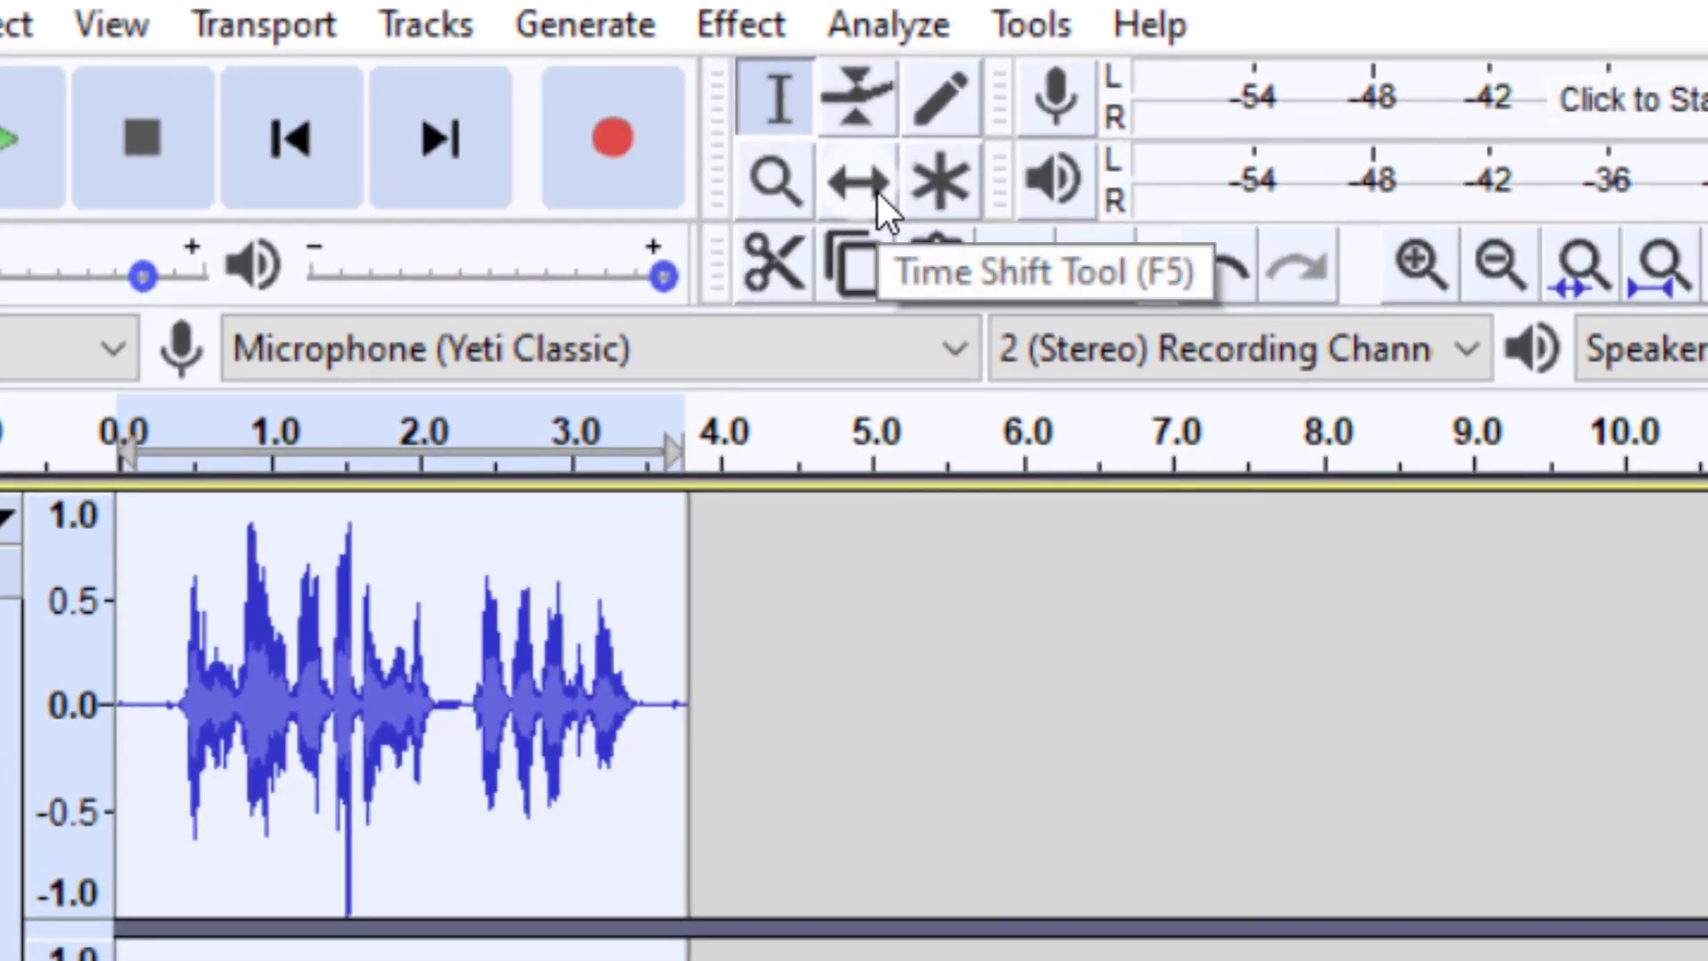
pyautogui.click(877, 192)
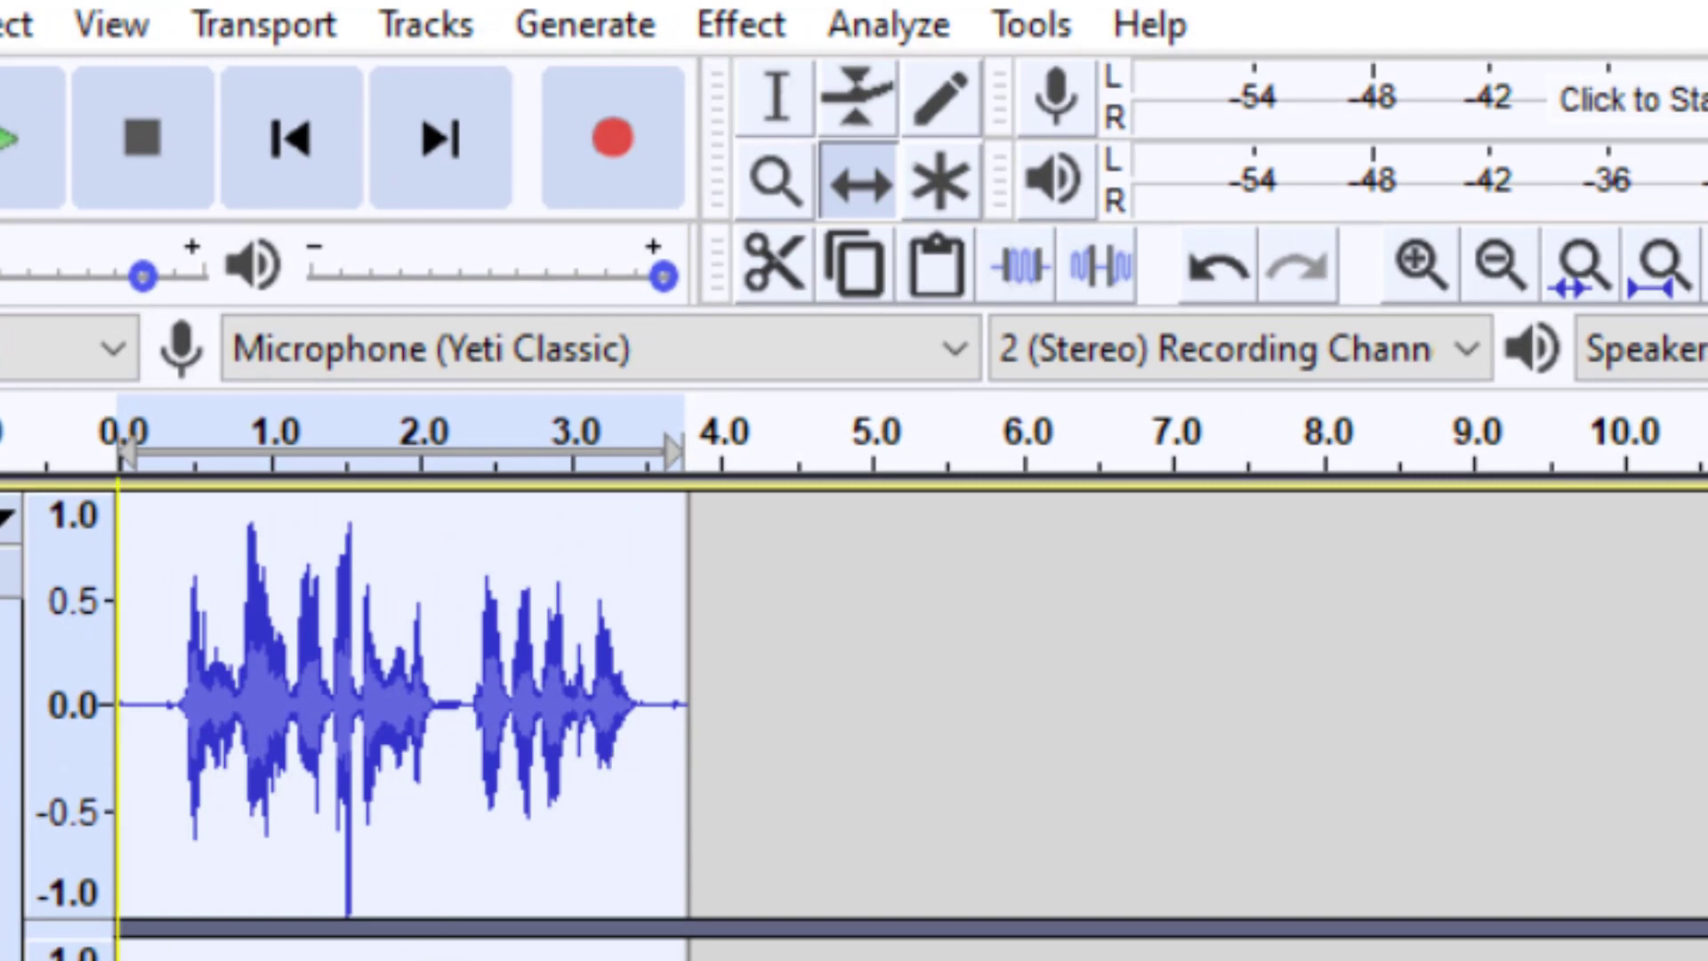
pyautogui.moveTo(441, 800); pyautogui.dragTo(1045, 957)
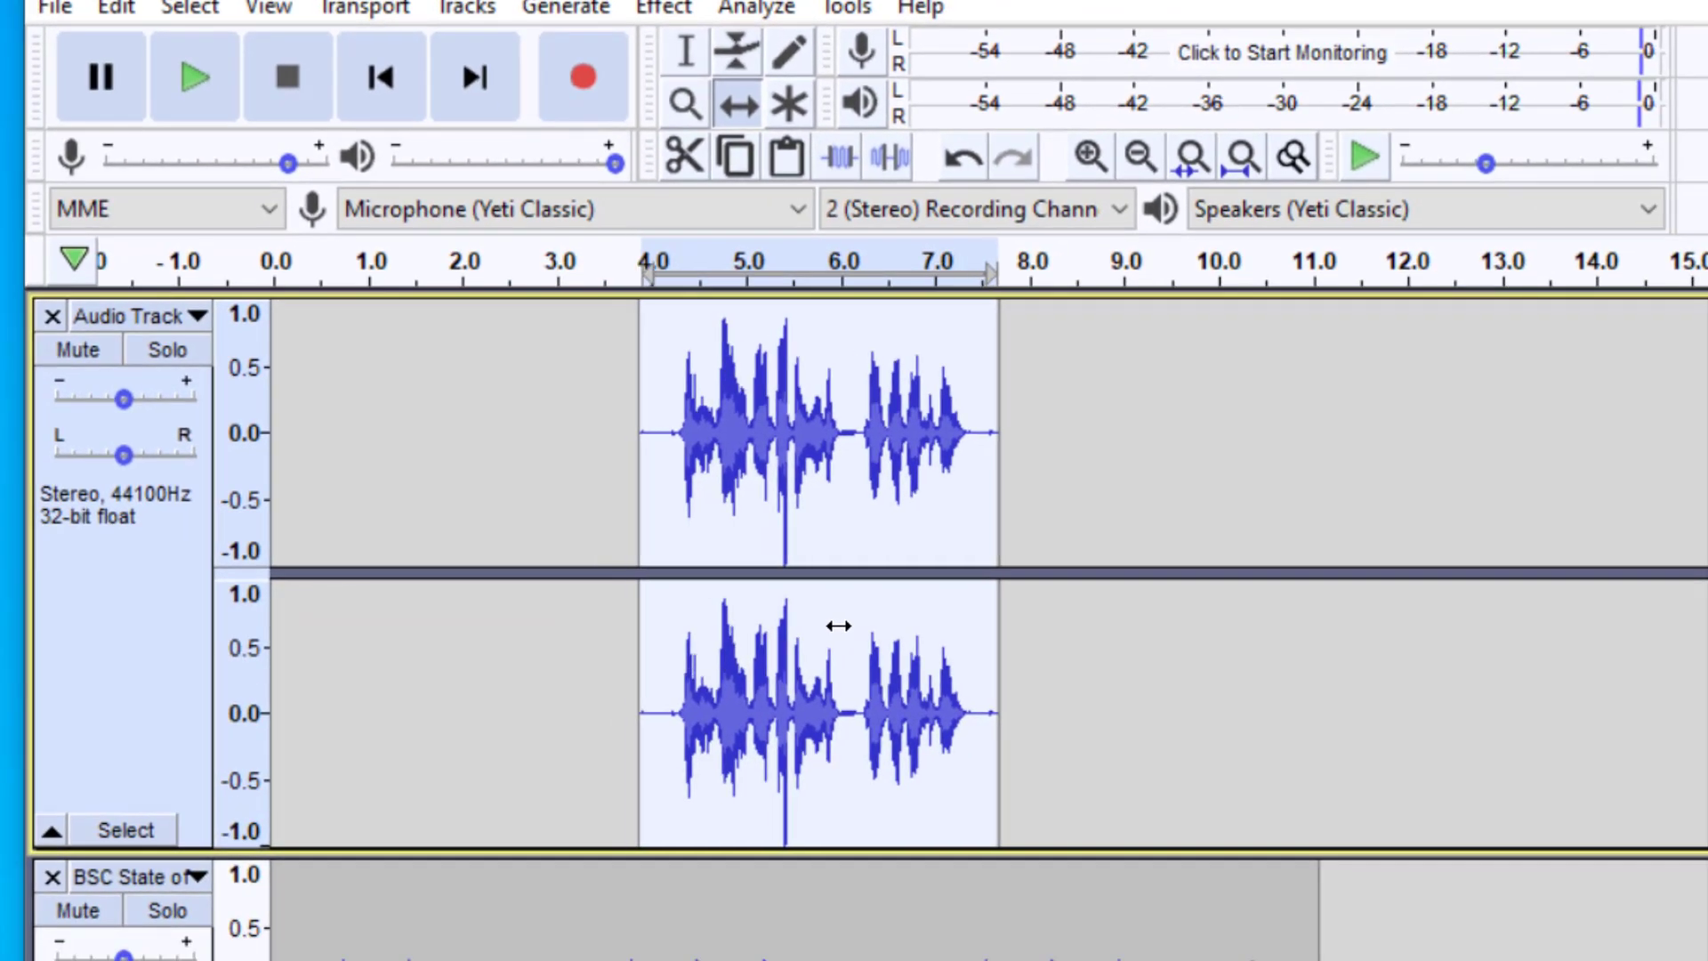
pyautogui.moveTo(839, 626); pyautogui.dragTo(790, 632)
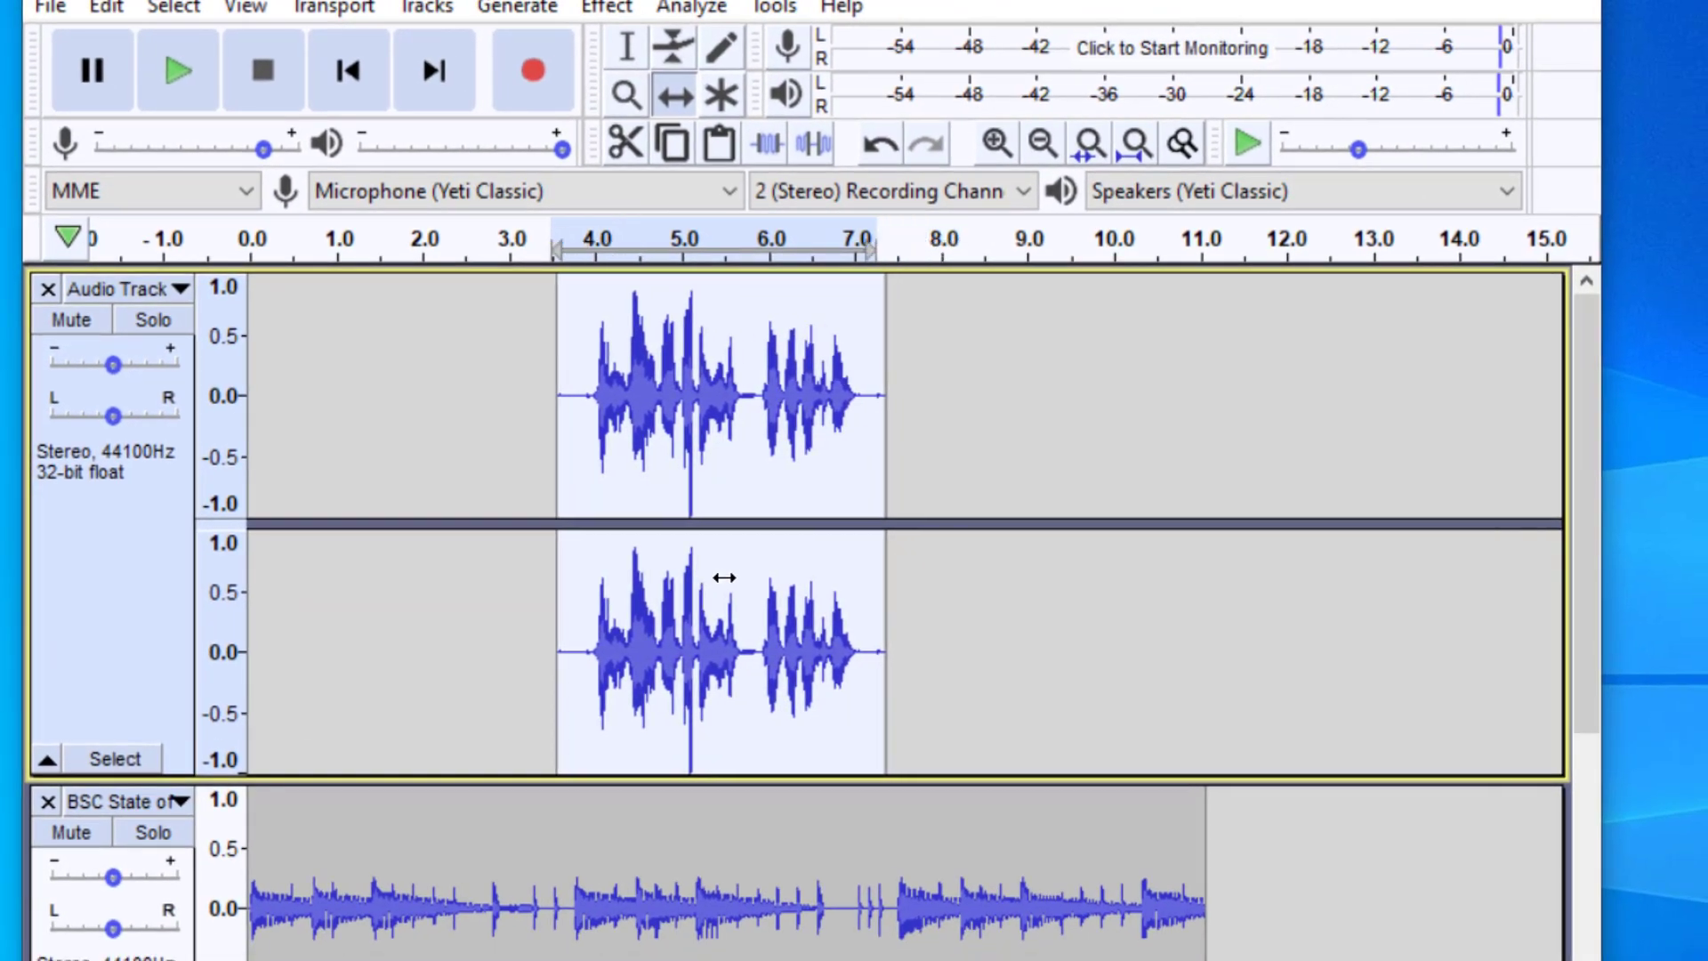
pyautogui.moveTo(724, 577); pyautogui.dragTo(704, 580)
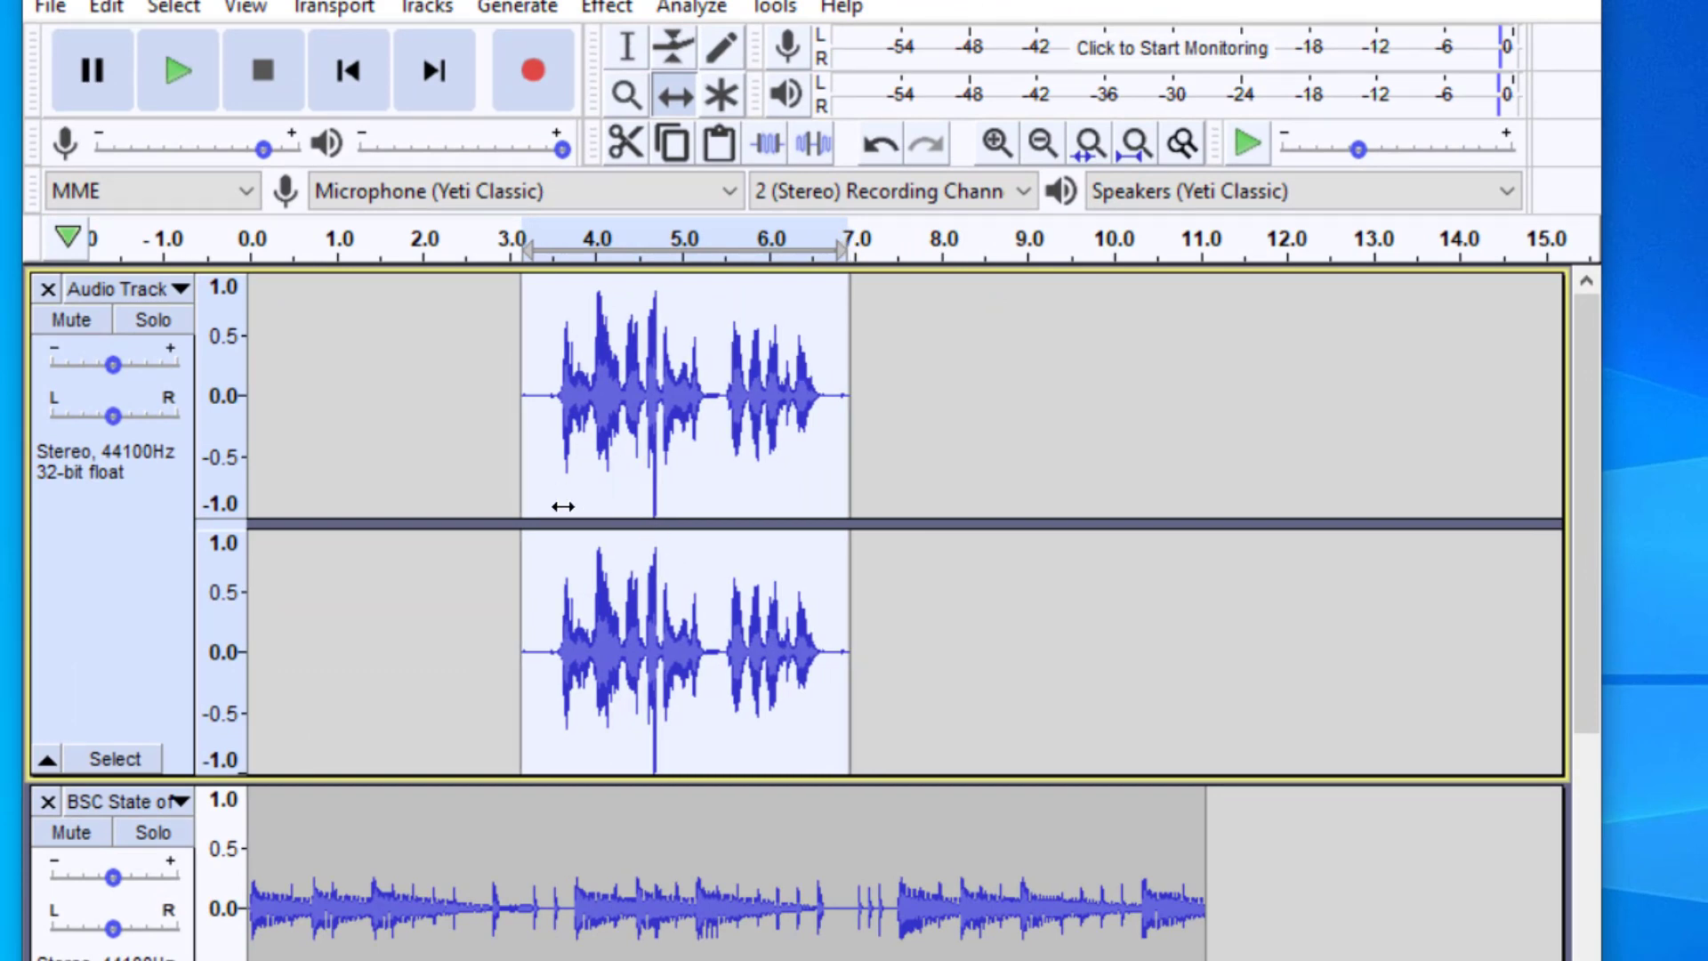
pyautogui.scroll(-4, 498, 664)
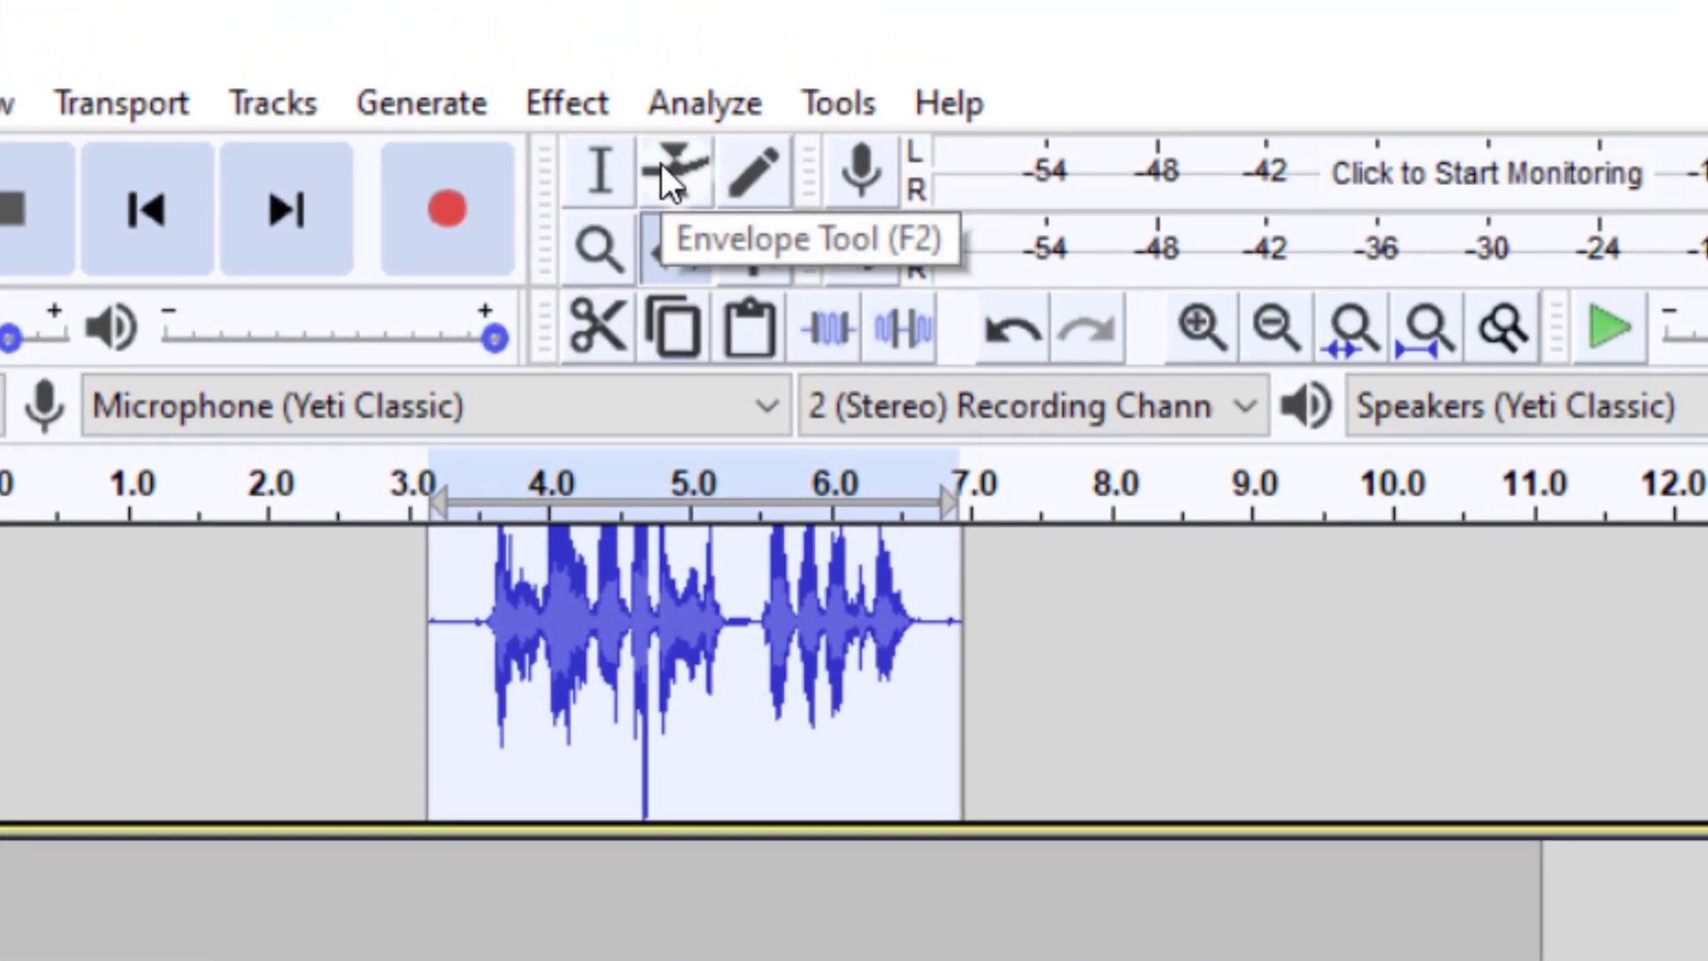
# Step: Add music envelope points at 0, 3.1 and 6.5 seconds, dipping volume under the voice
pyautogui.click(661, 163)
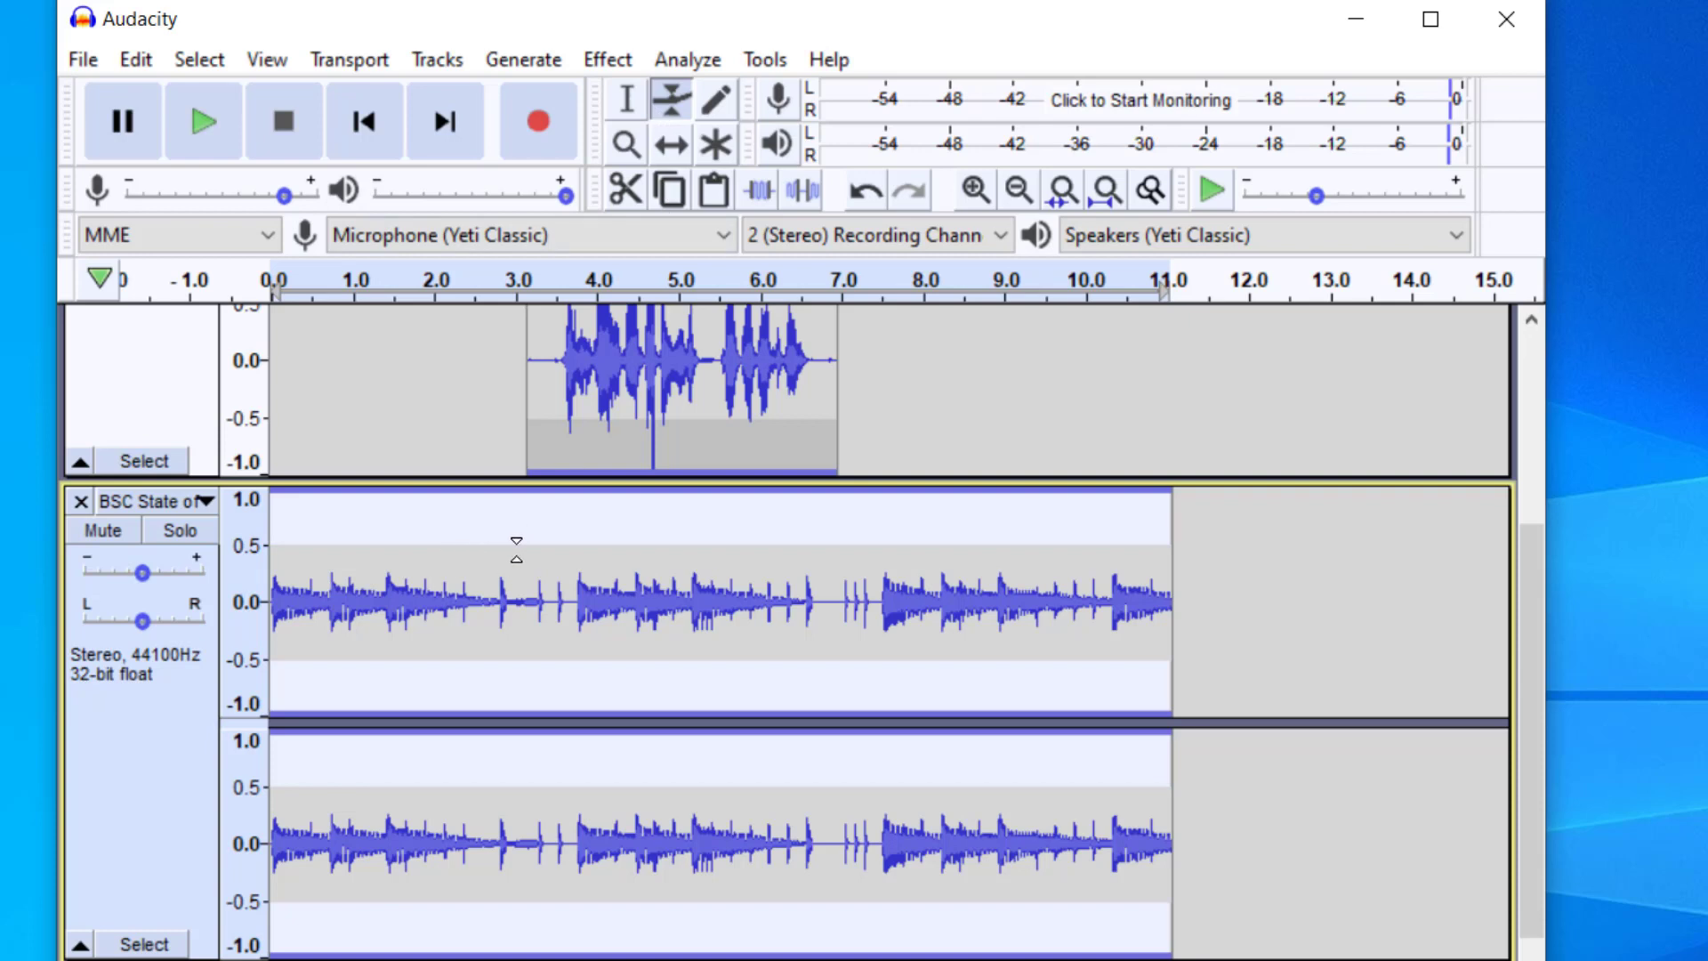
pyautogui.moveTo(517, 549); pyautogui.dragTo(520, 551)
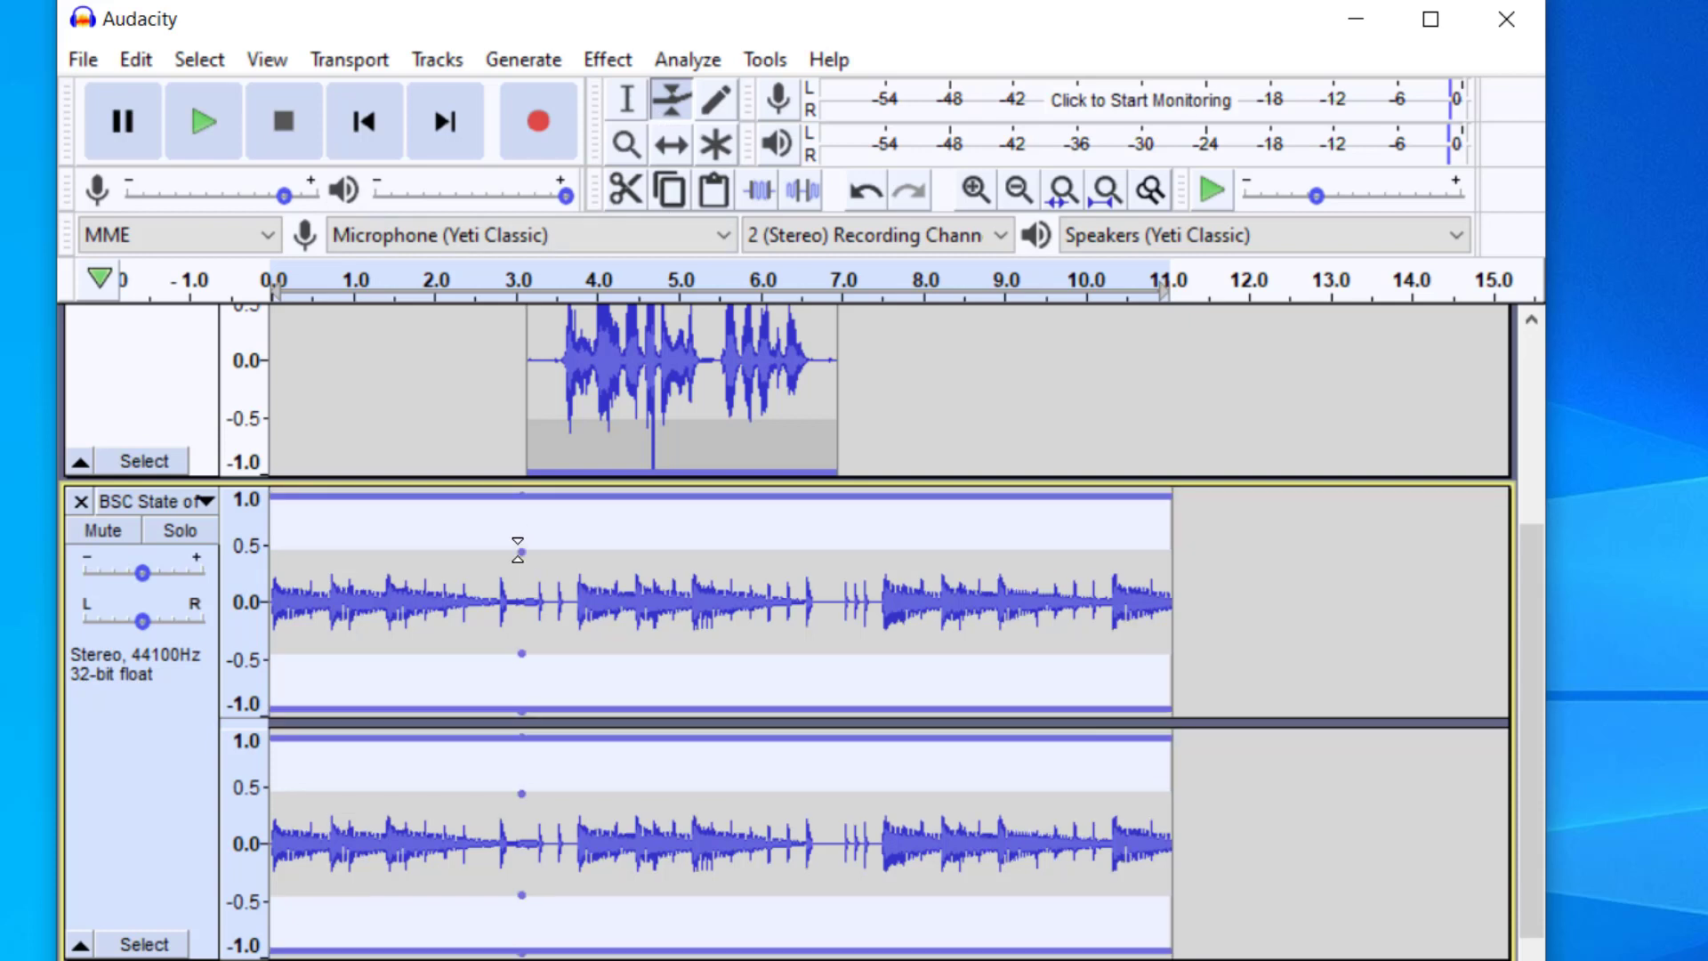
pyautogui.click(823, 551)
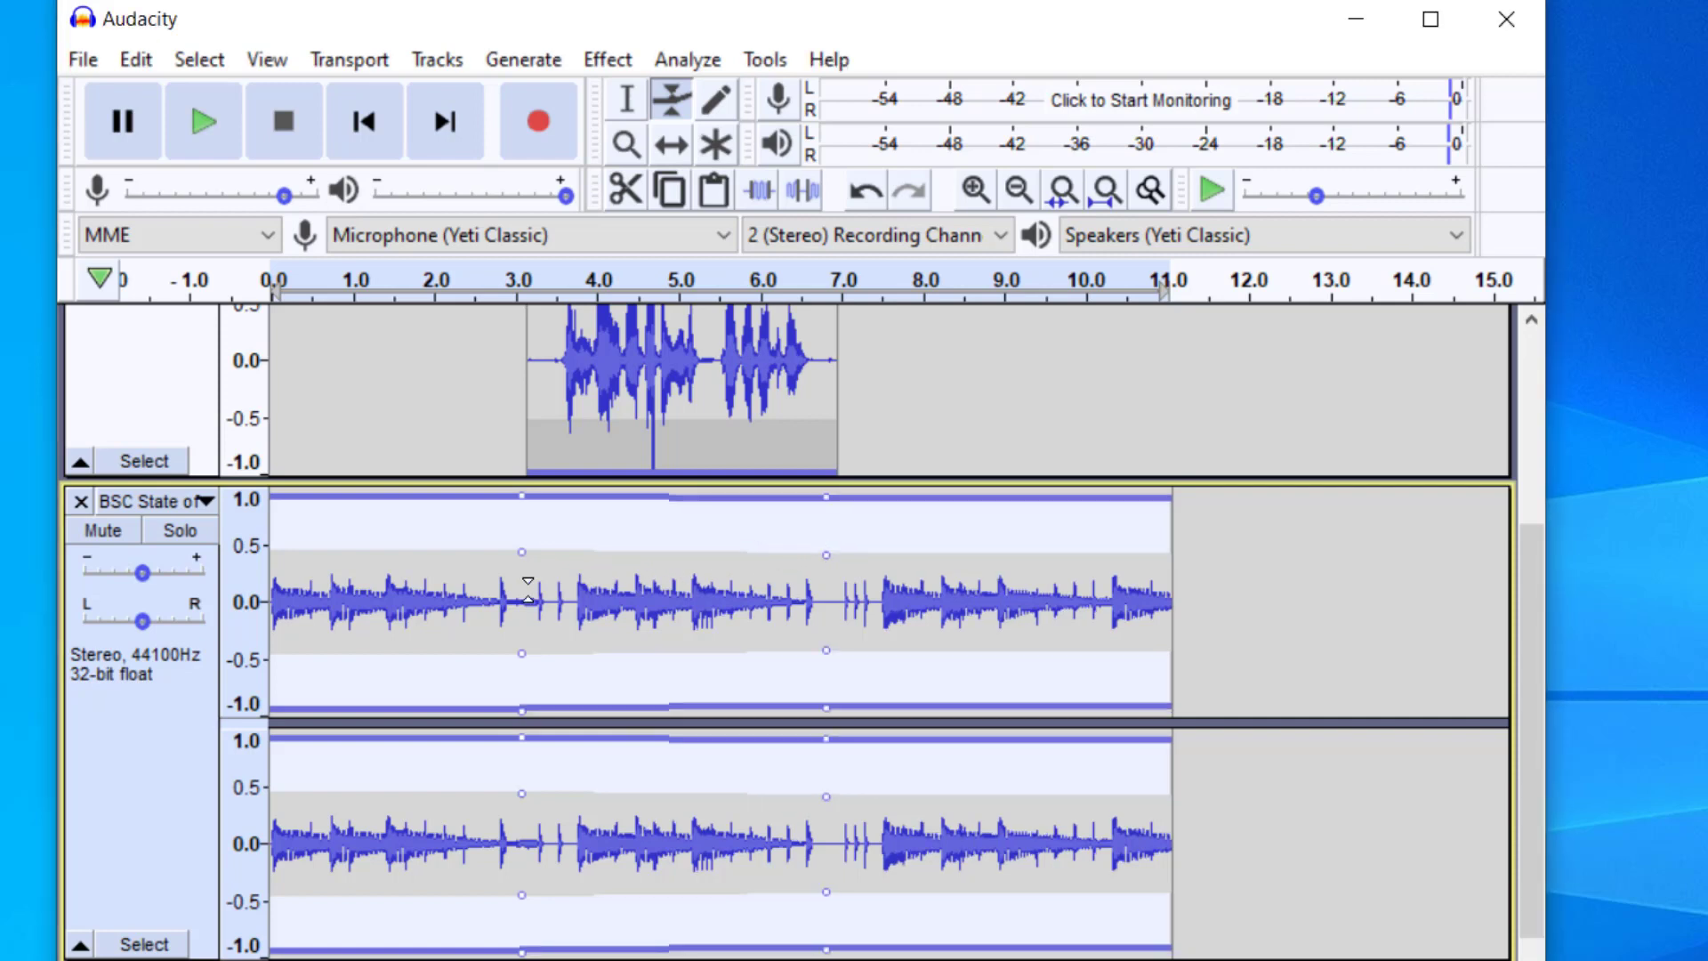
pyautogui.click(282, 552)
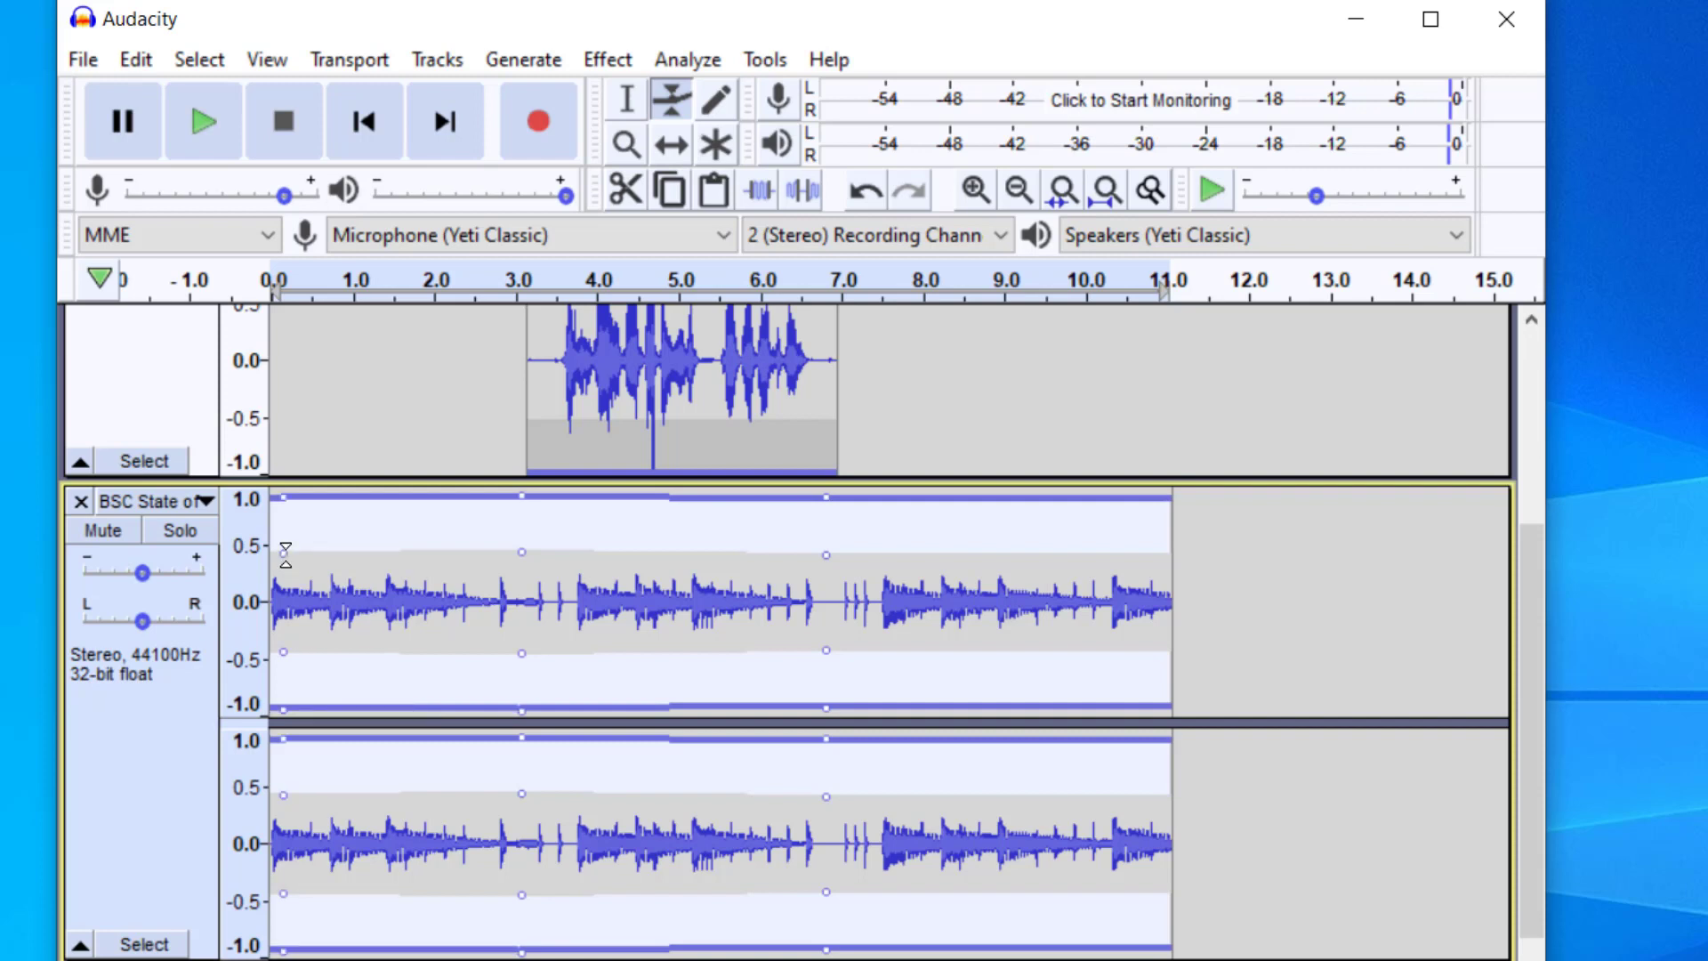
pyautogui.moveTo(286, 553); pyautogui.dragTo(288, 501)
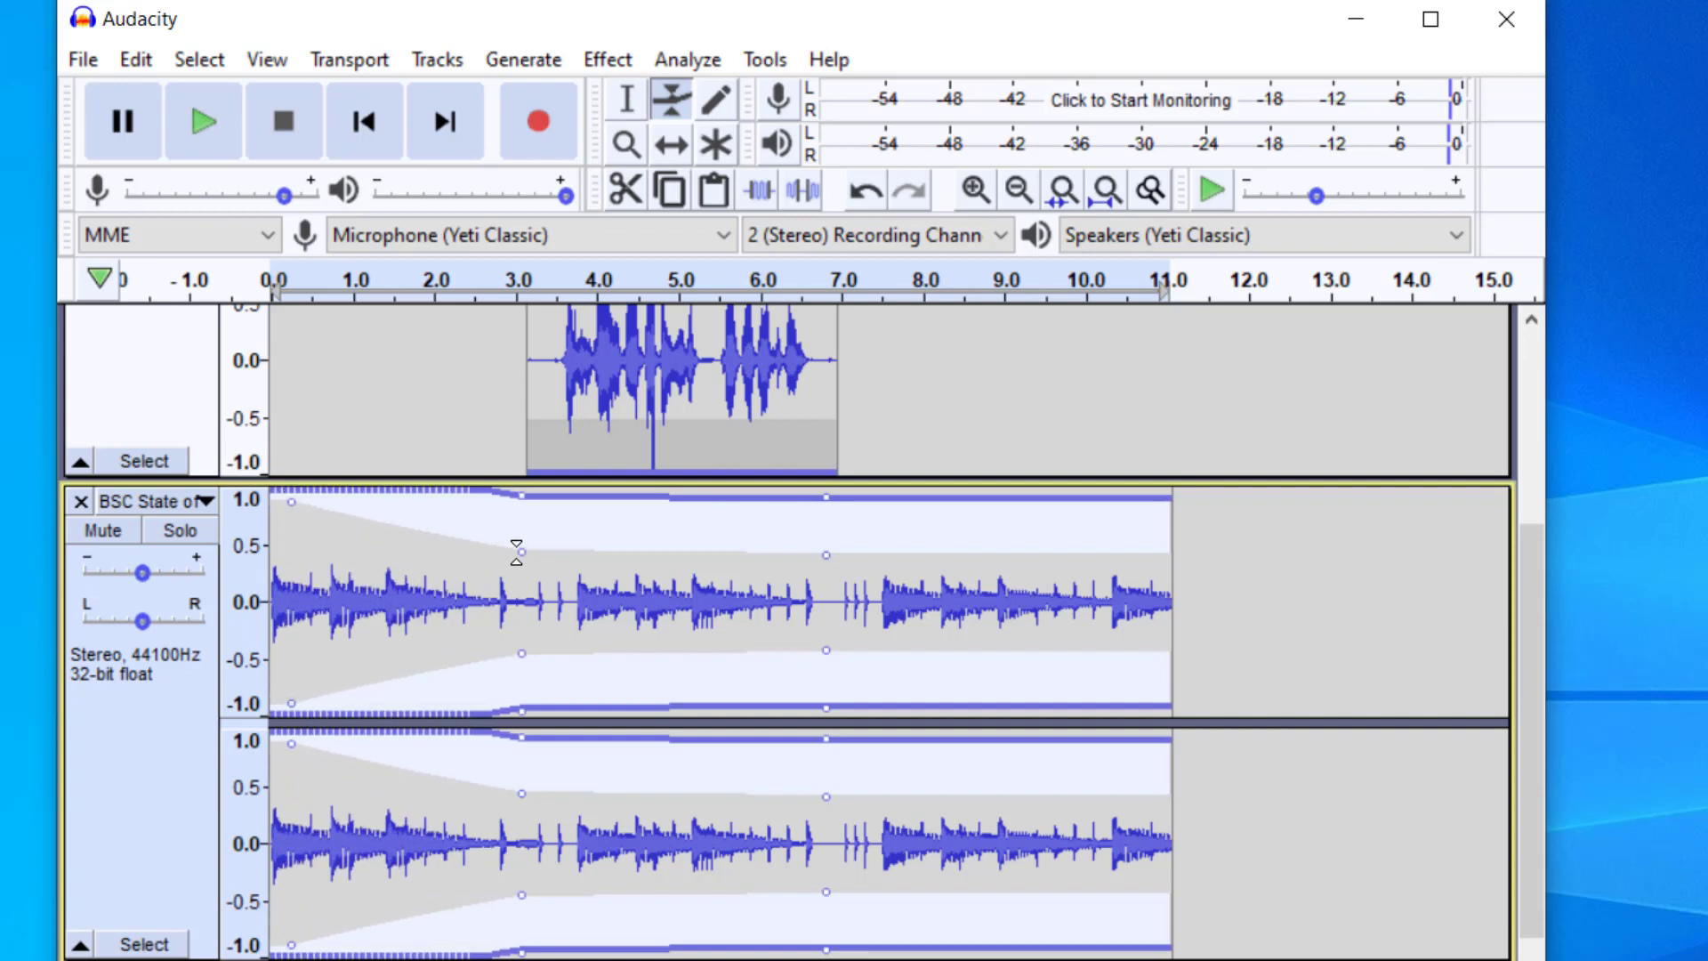
pyautogui.moveTo(520, 551); pyautogui.dragTo(521, 572)
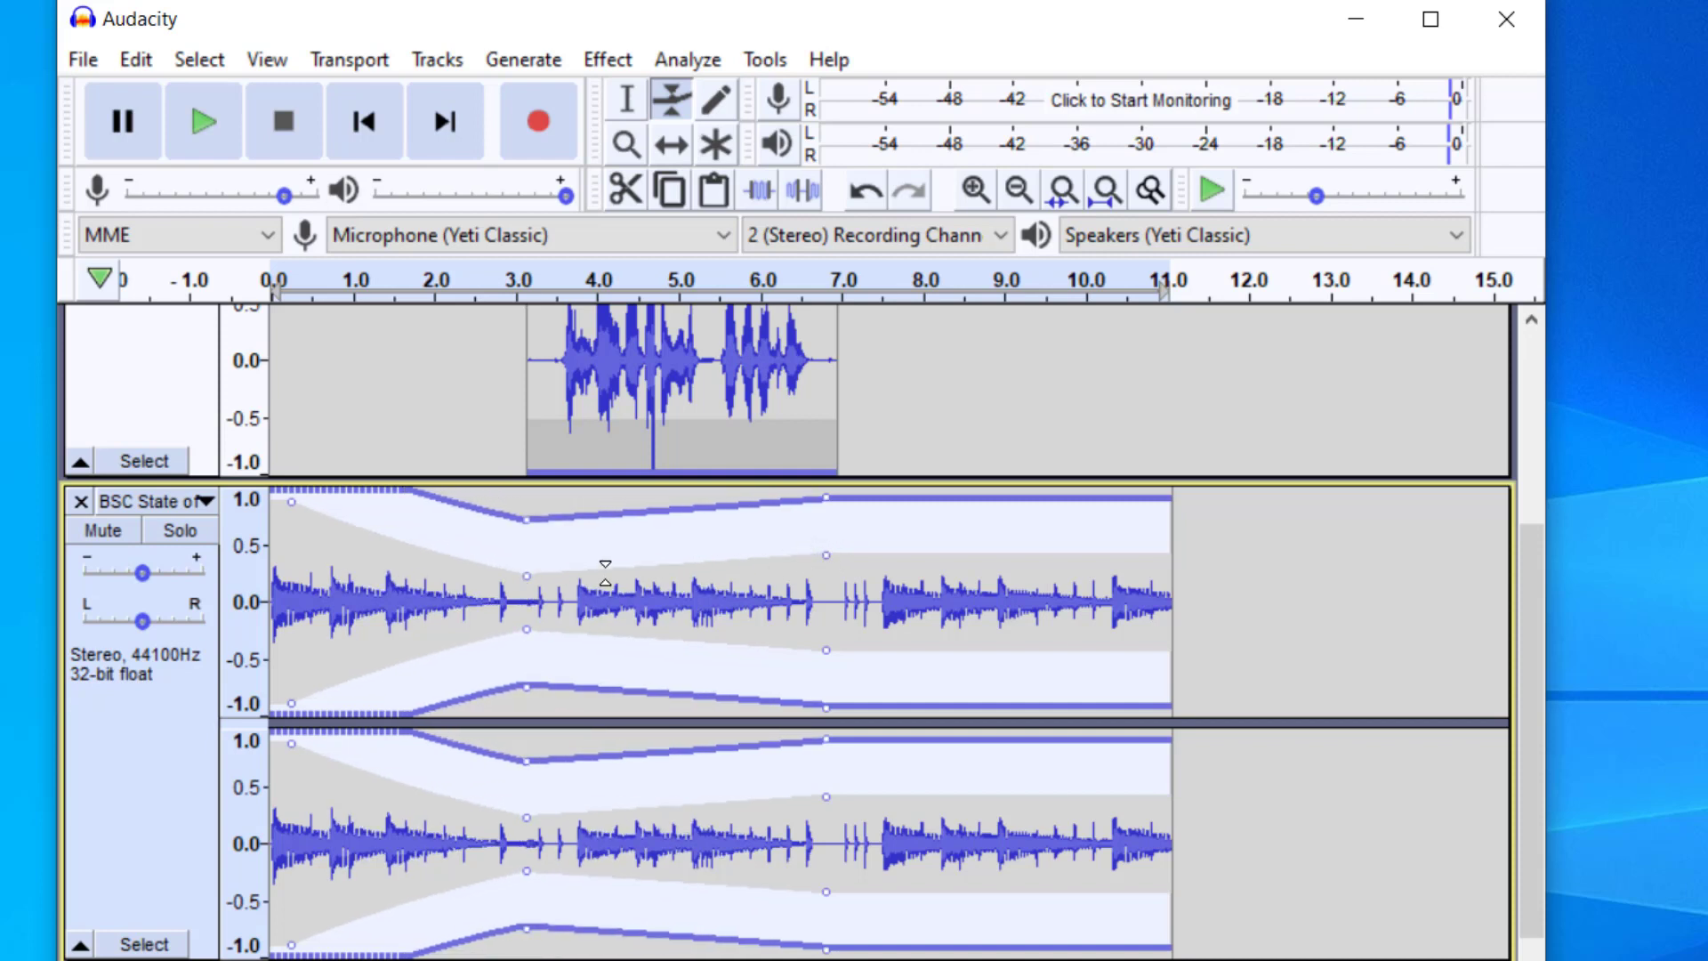
pyautogui.click(797, 562)
pyautogui.moveTo(828, 559); pyautogui.dragTo(837, 512)
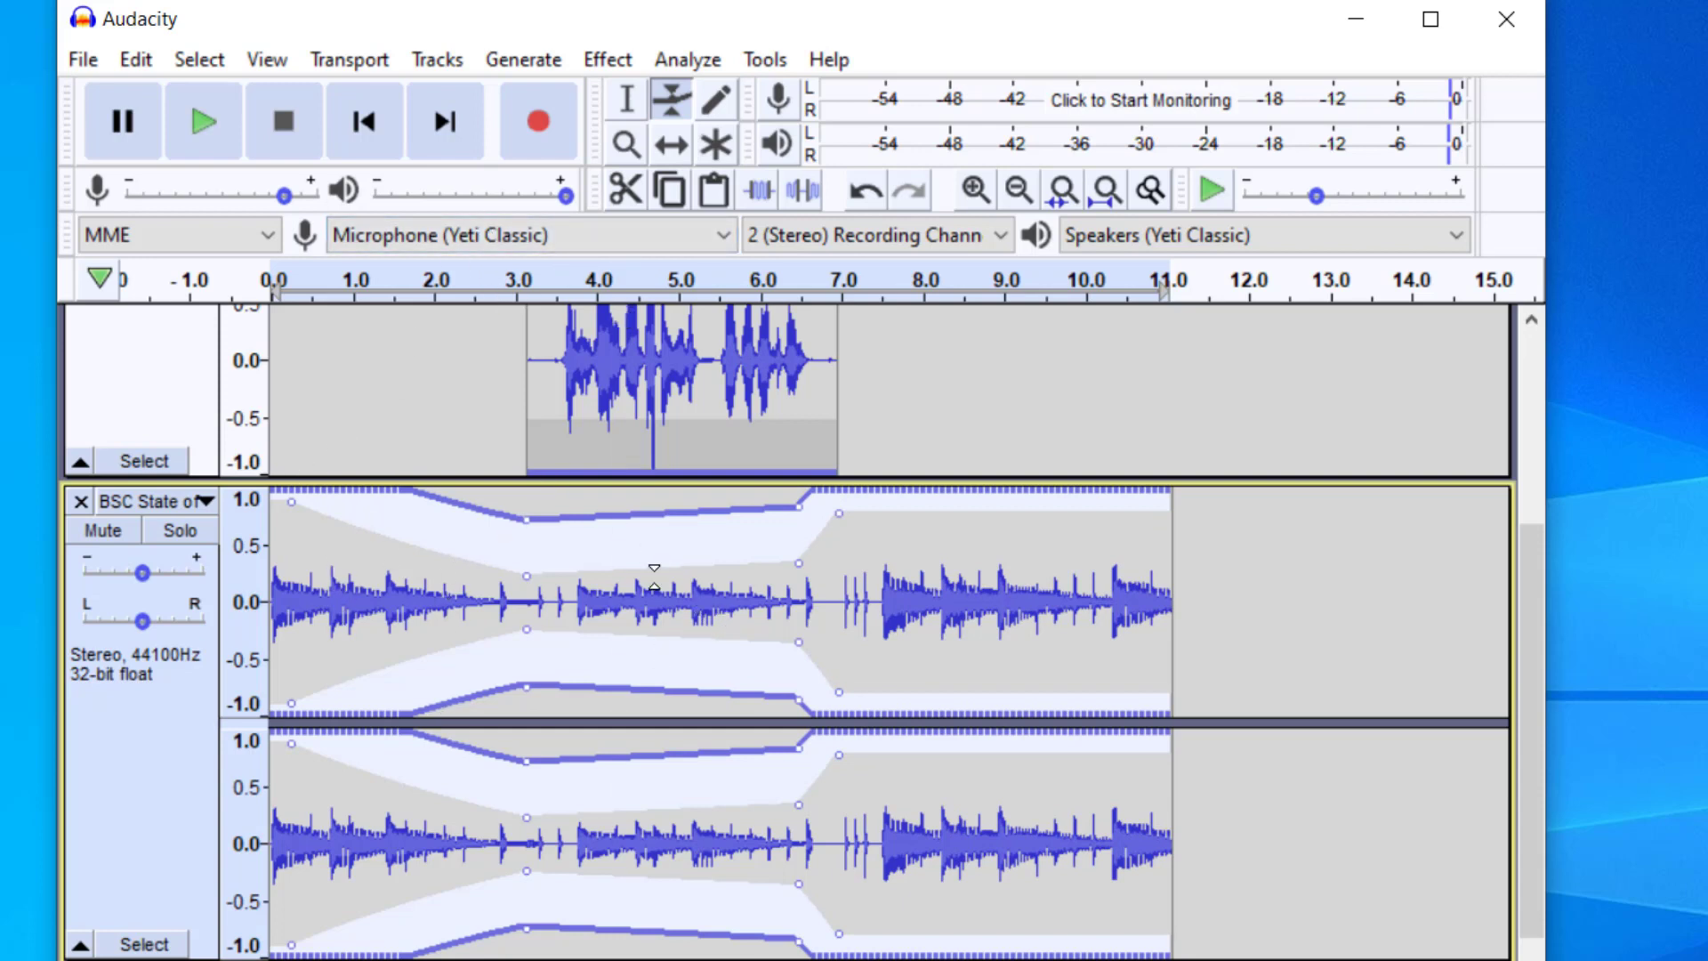
pyautogui.click(200, 141)
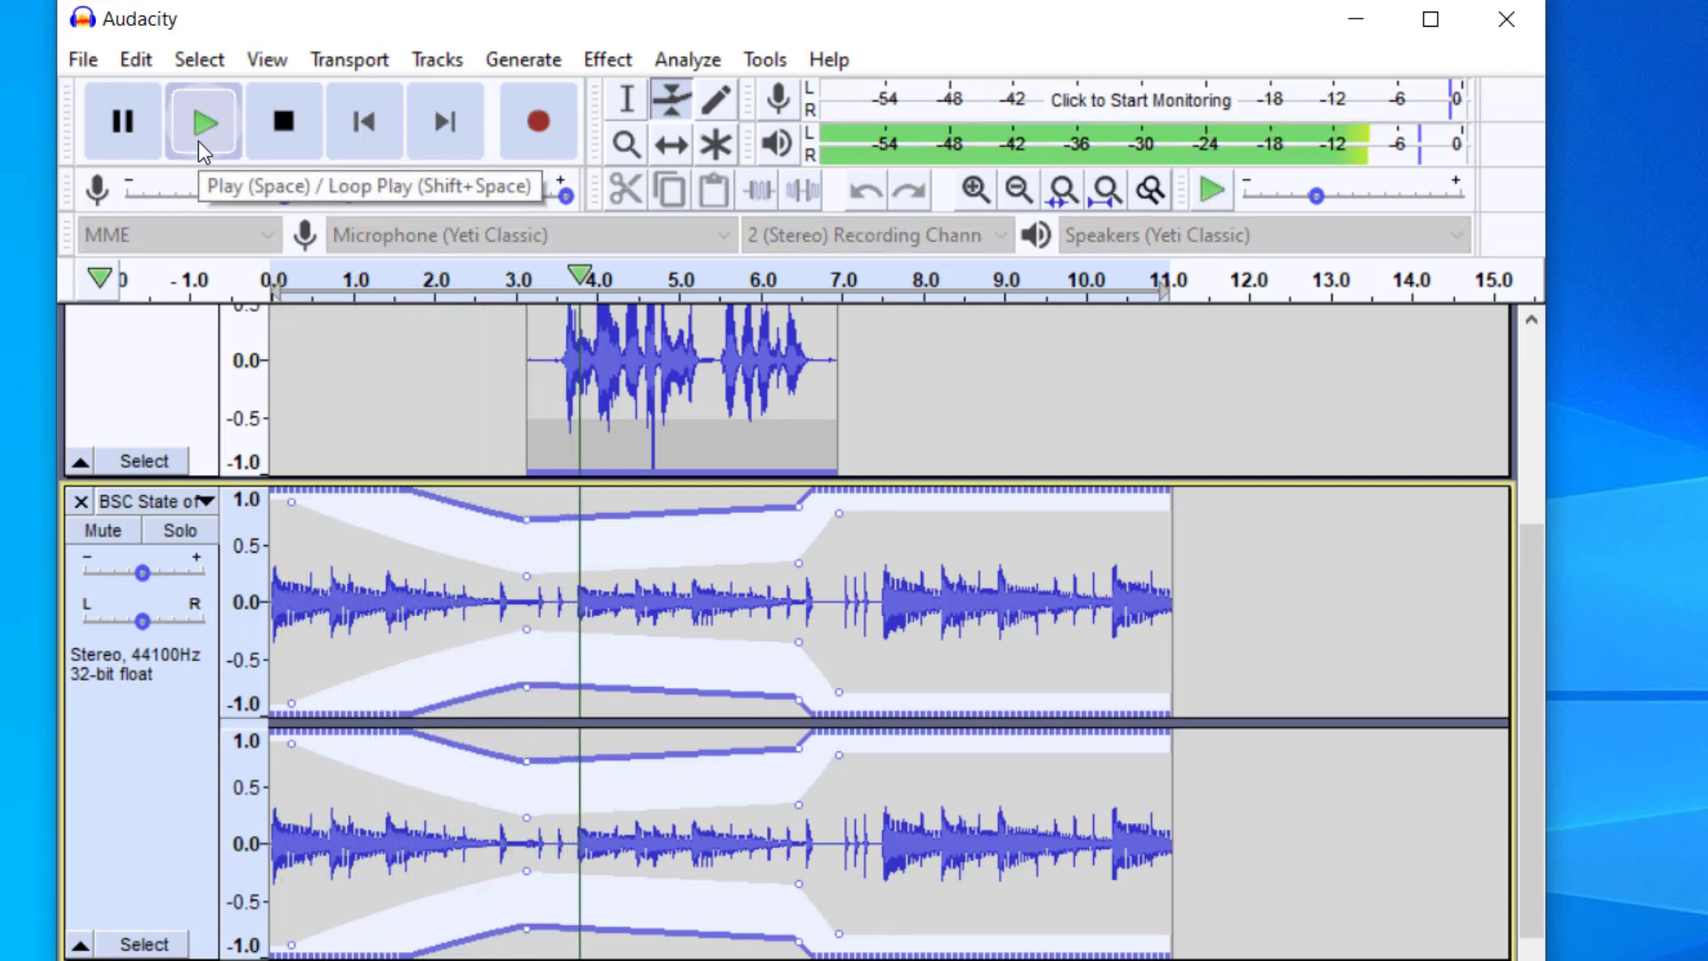
pyautogui.click(264, 128)
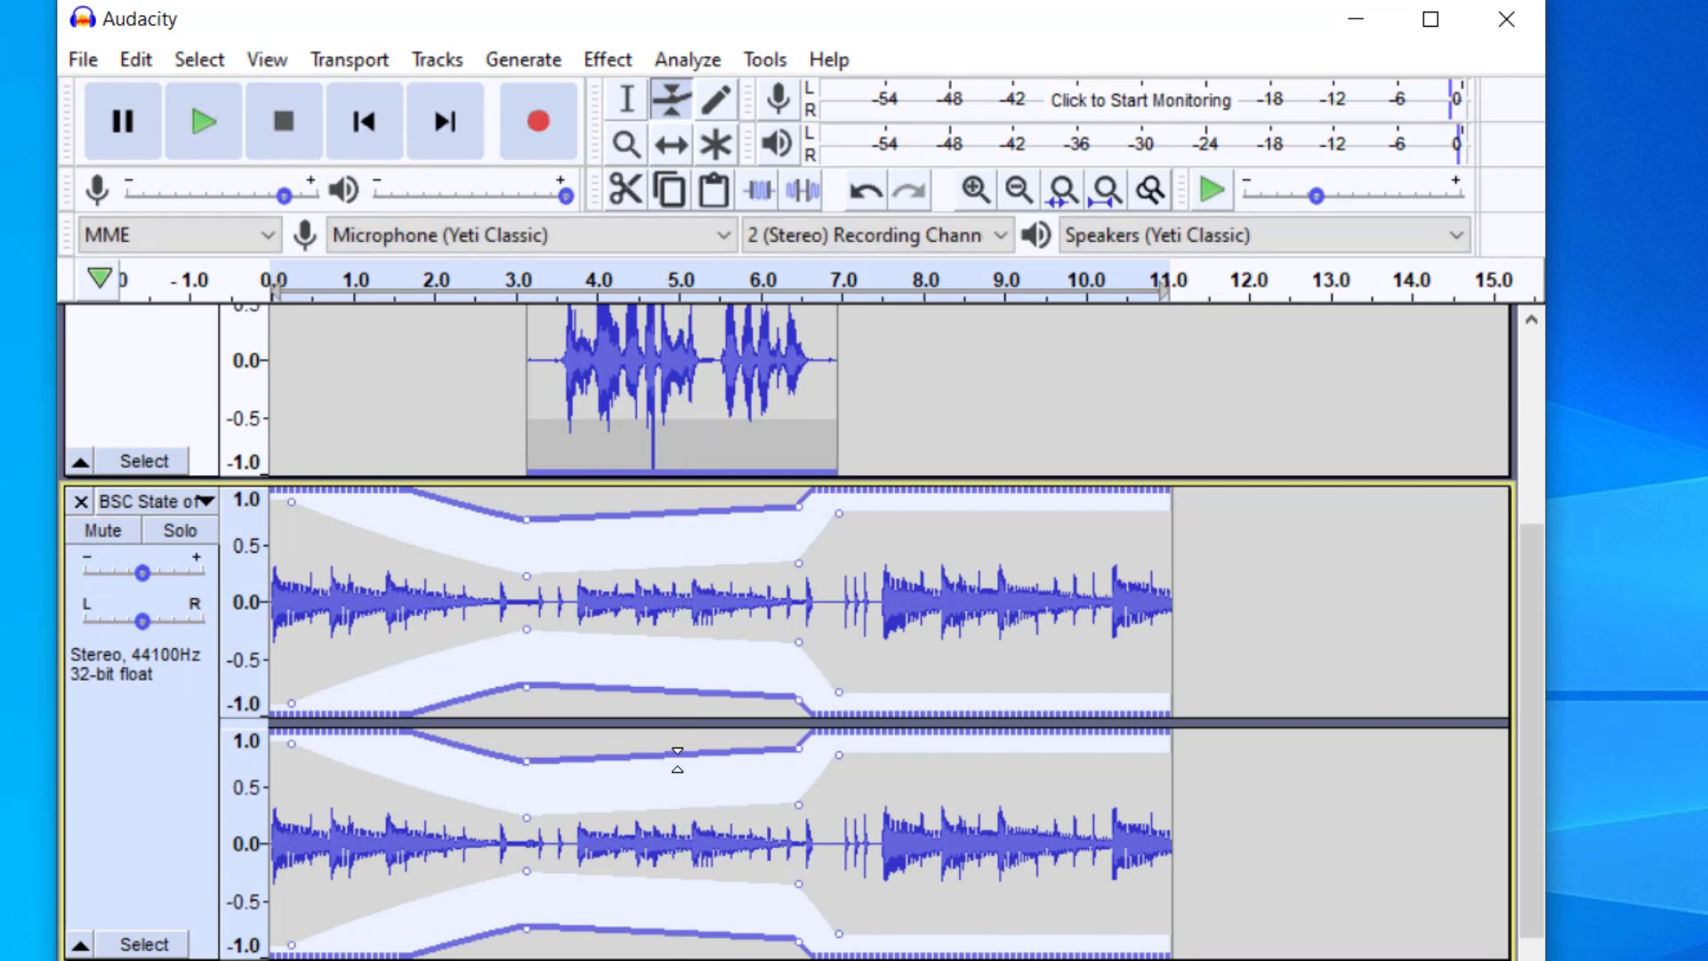
pyautogui.click(617, 57)
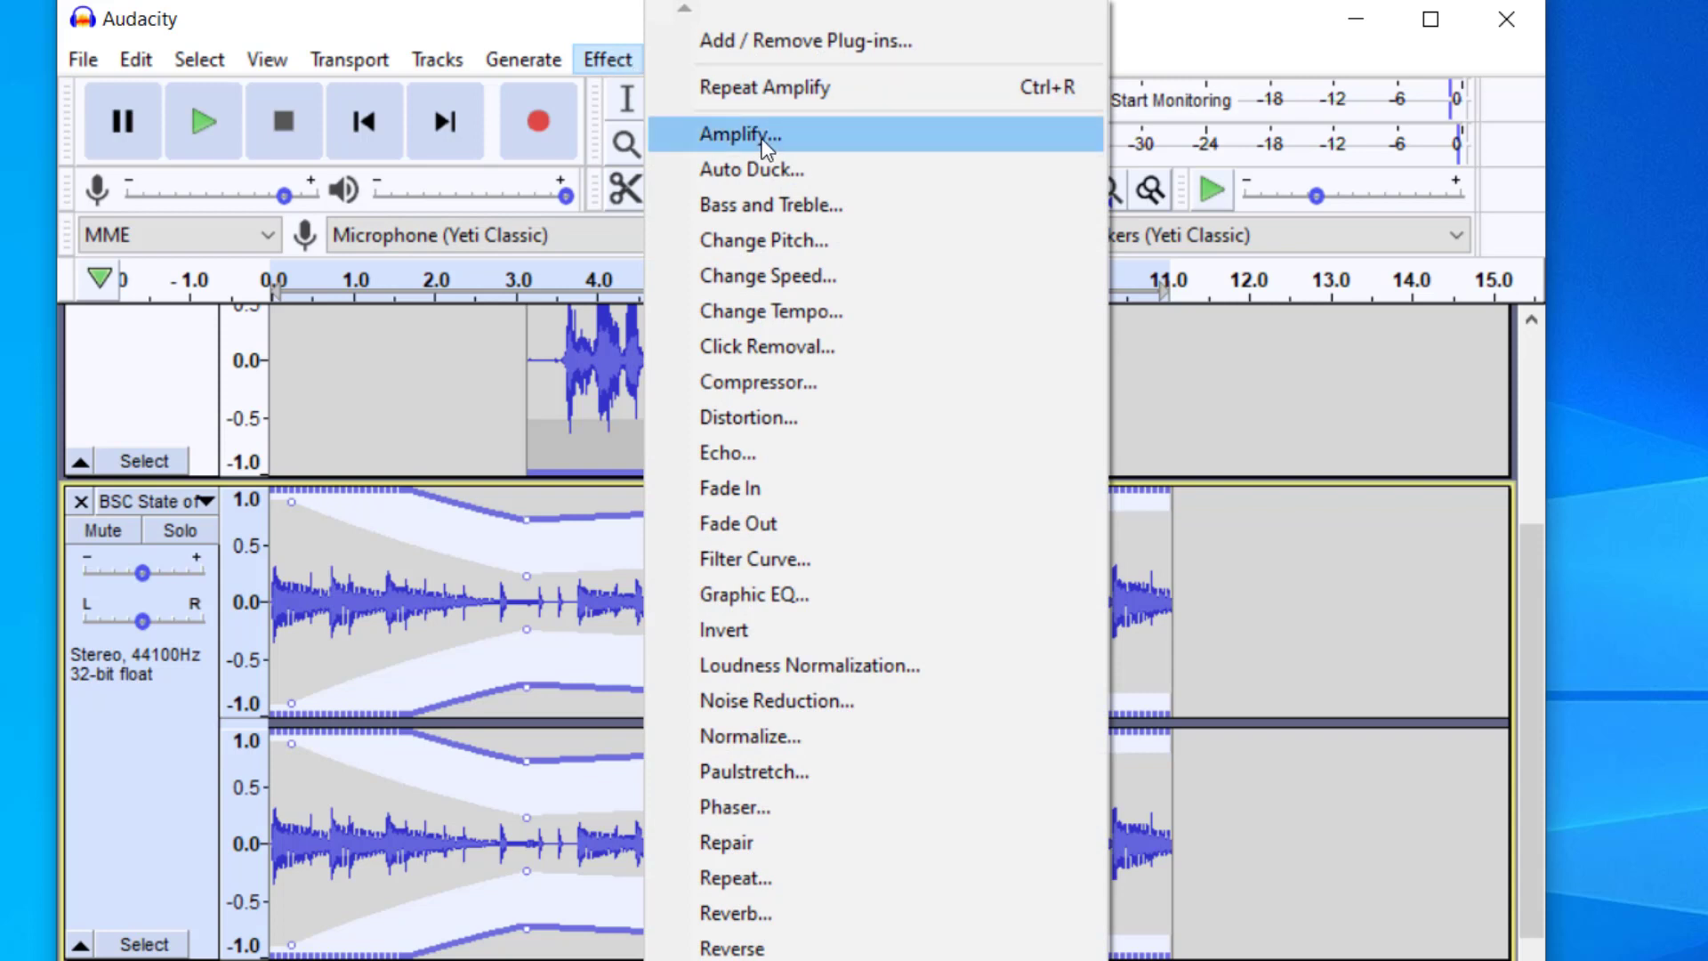
pyautogui.click(625, 64)
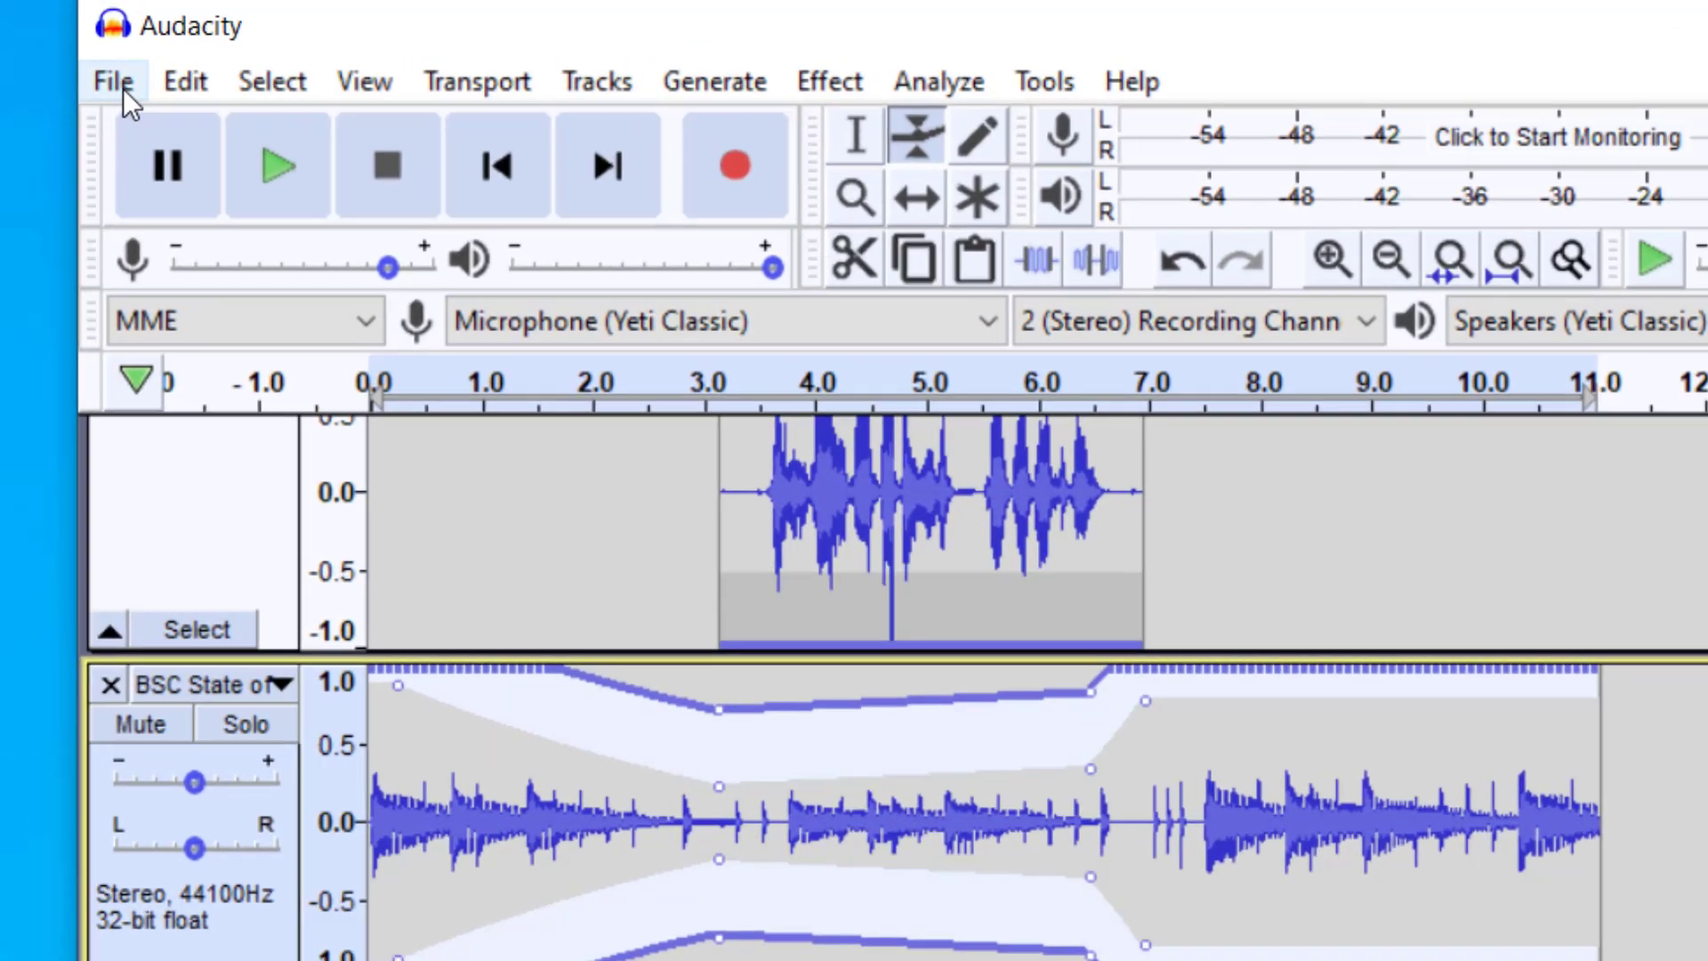
pyautogui.click(123, 88)
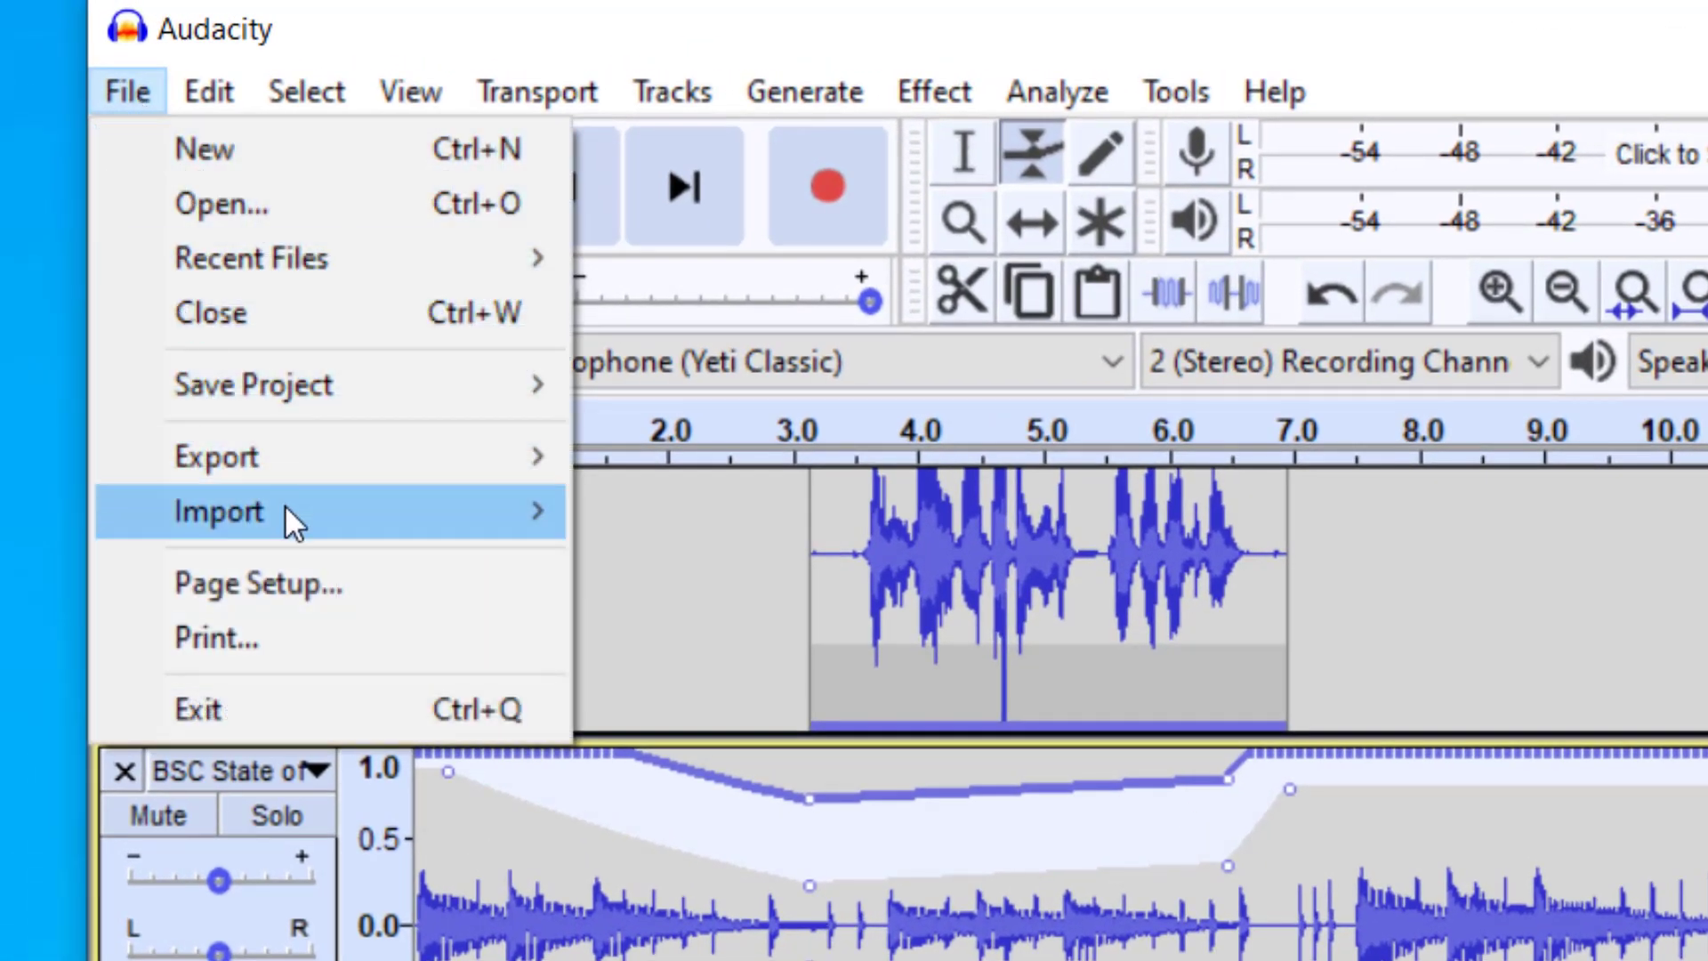
pyautogui.moveTo(304, 461)
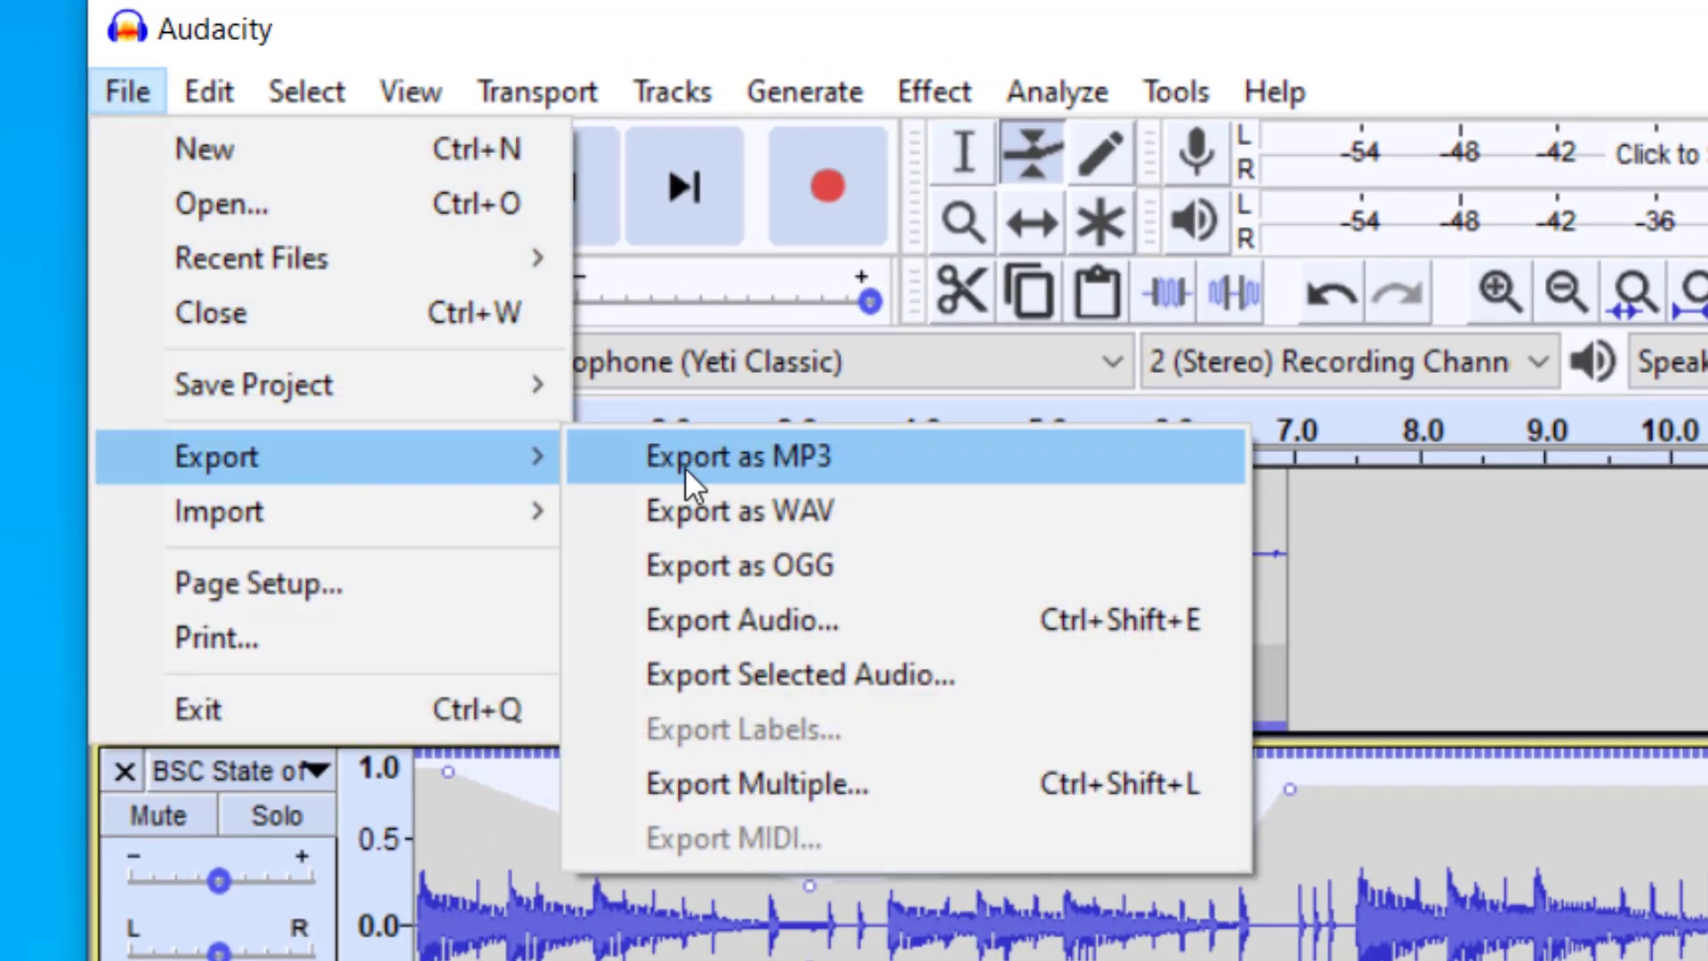
pyautogui.click(815, 471)
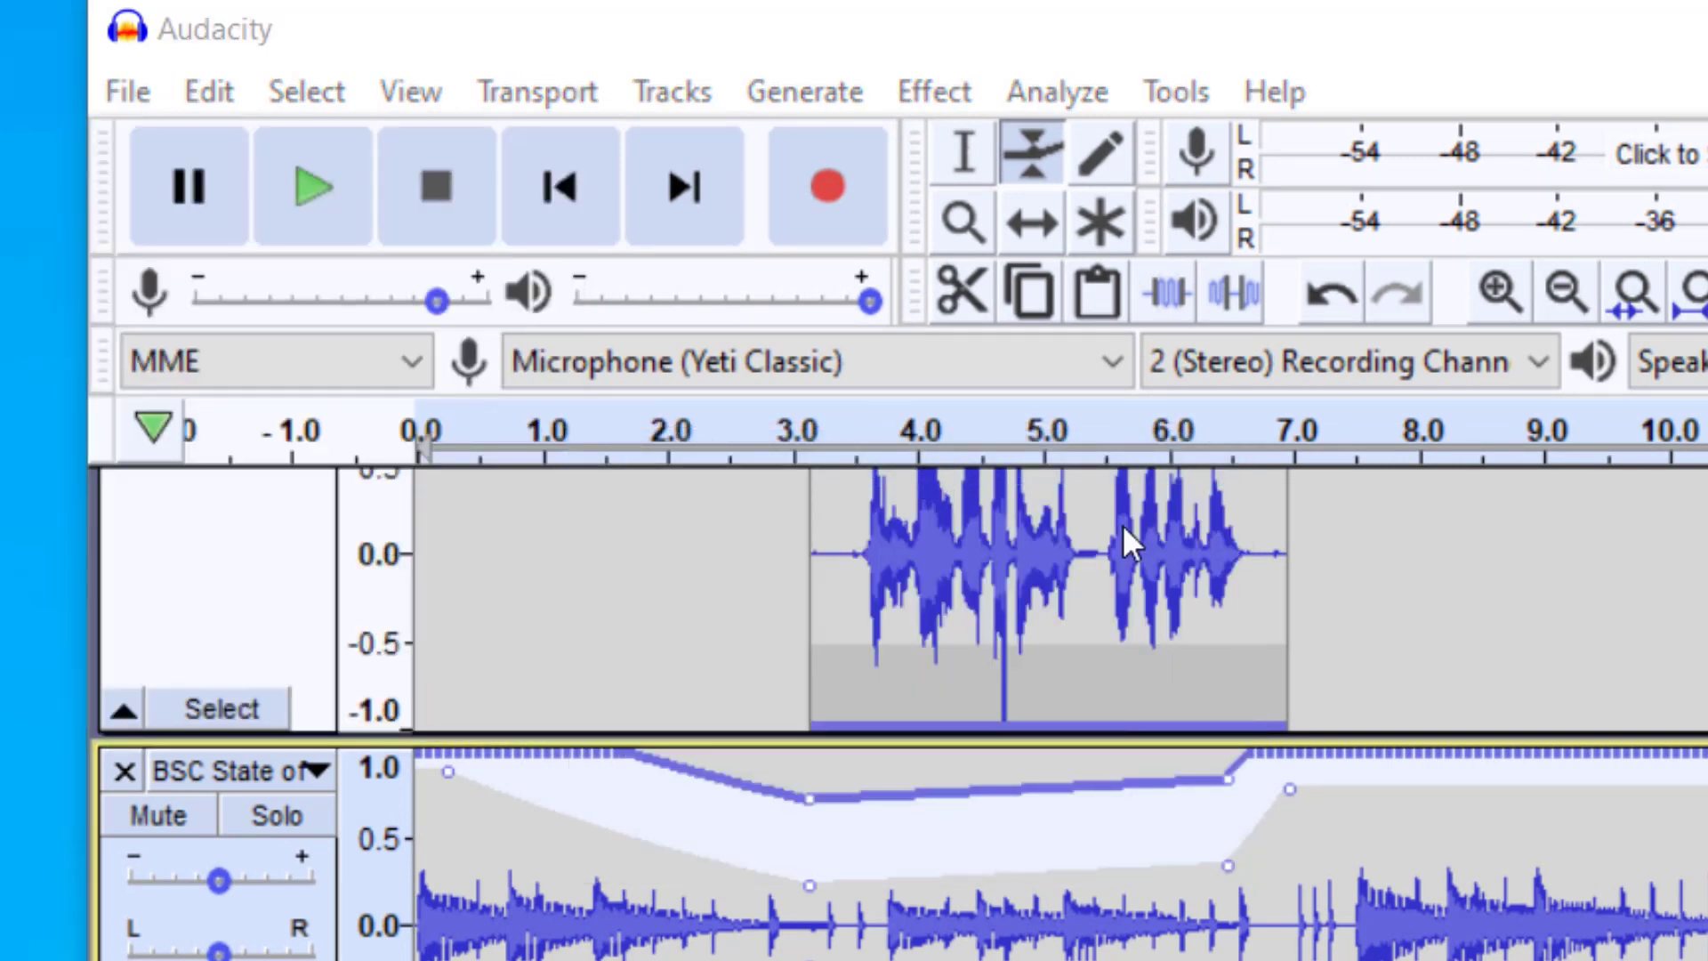